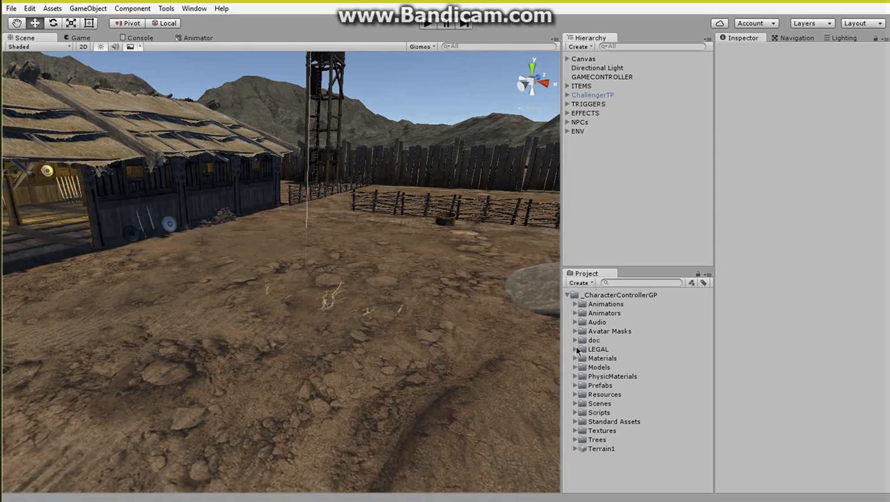
Step: Place the Challenger character model from the Models/Characters folder on the ground in the scene and frame it
click(576, 366)
click(584, 386)
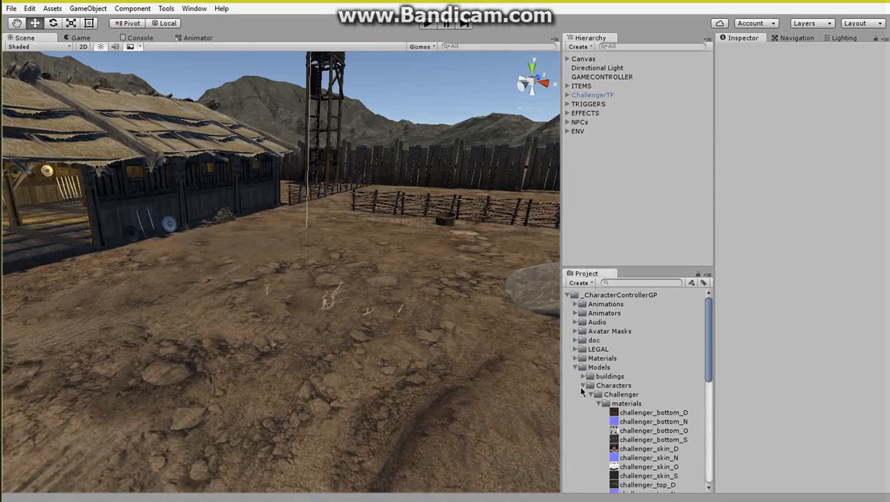
scroll(614, 418, down, 5)
drag(630, 416, 328, 368)
key(f)
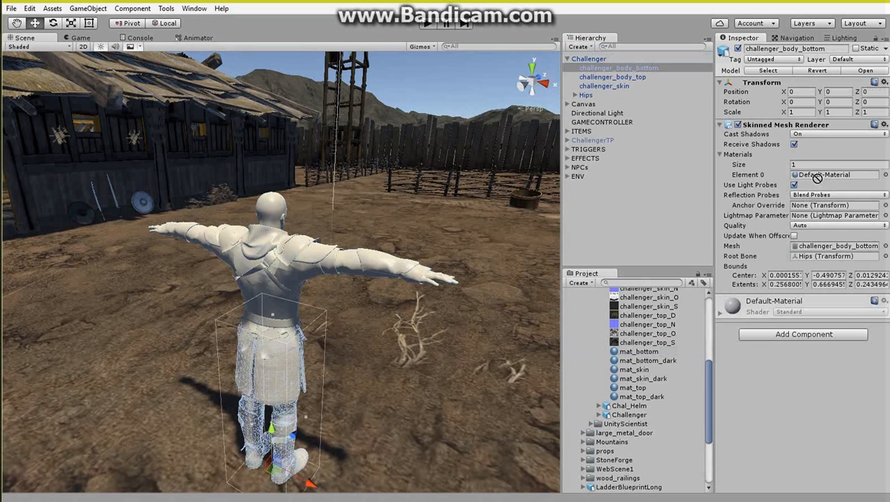
Step: Assign mat_bottom, mat_top and mat_skin to the Challenger's body bottom, body top and skin meshes respectively
drag(817, 177, 820, 176)
click(615, 78)
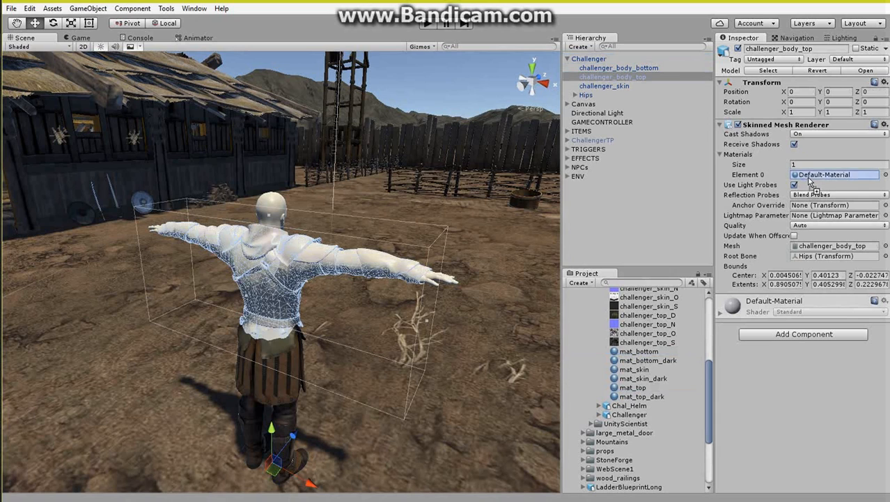
drag(811, 183, 811, 178)
click(601, 87)
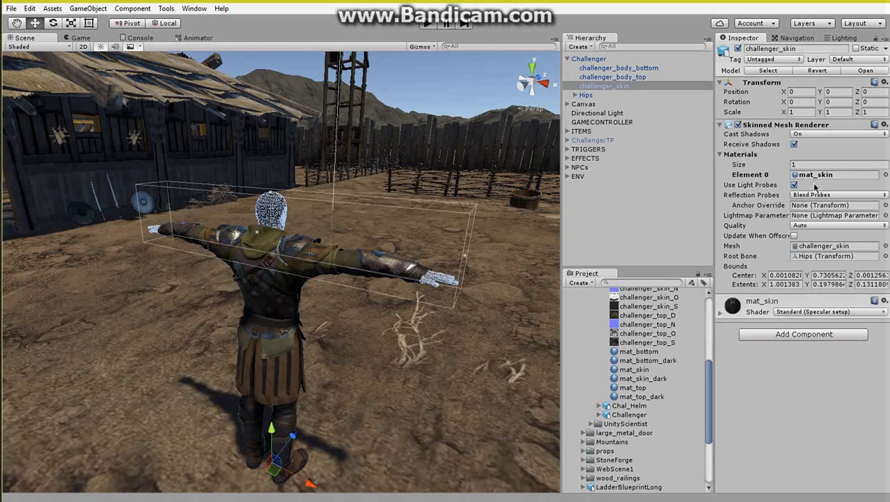
click(568, 60)
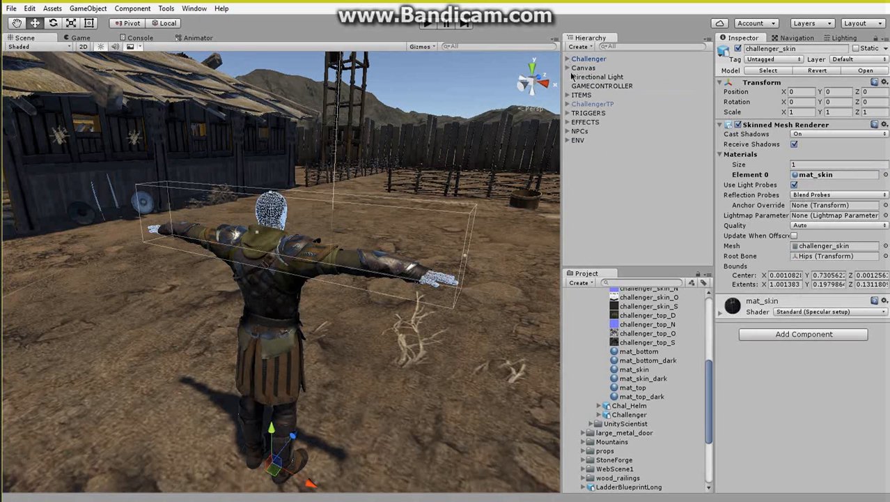
click(592, 201)
Step: Create a third-person player from the Challenger object, with character type Third Person and the name ChallengerPLAYER
key(s)
right_drag(350, 214, 351, 216)
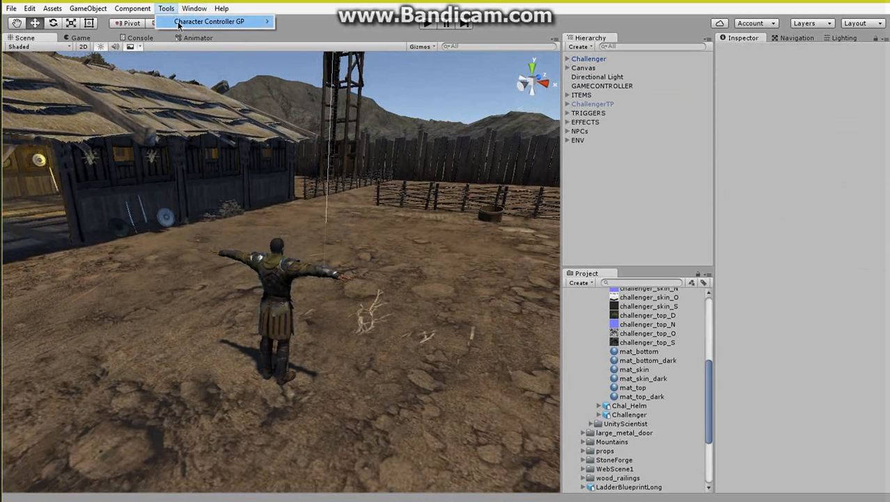
mouse_move(228, 23)
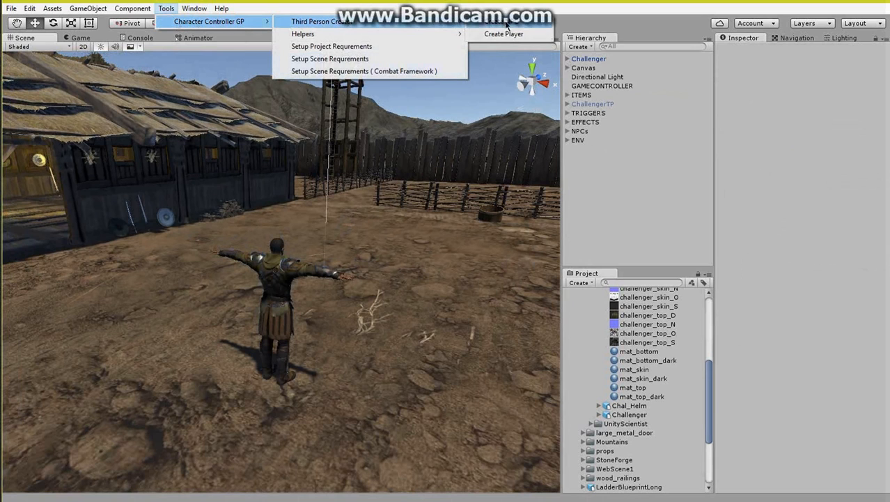
click(510, 33)
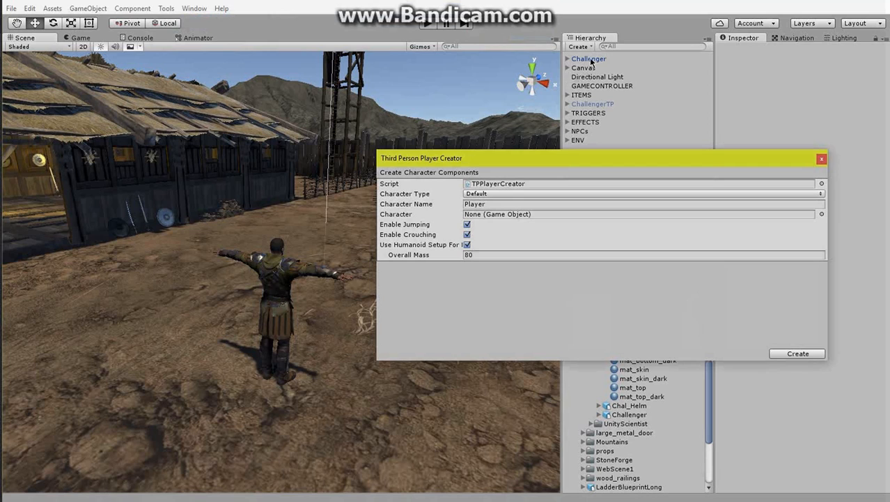
drag(591, 61, 492, 211)
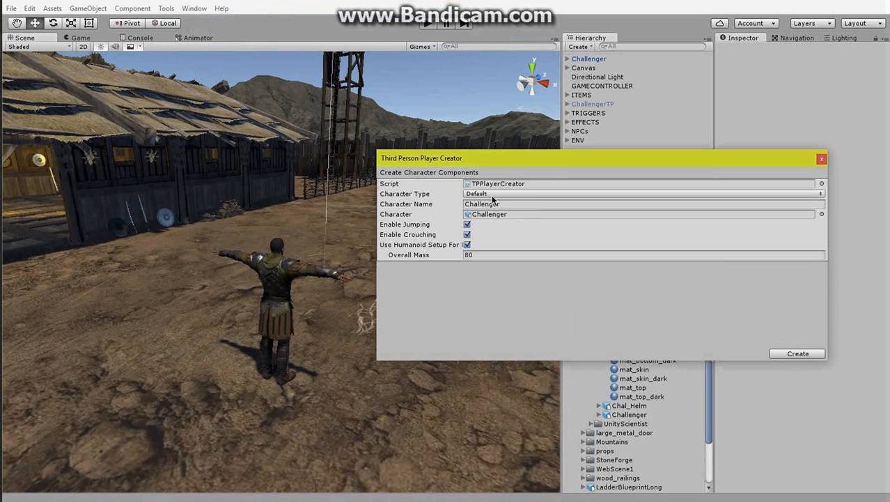
click(499, 219)
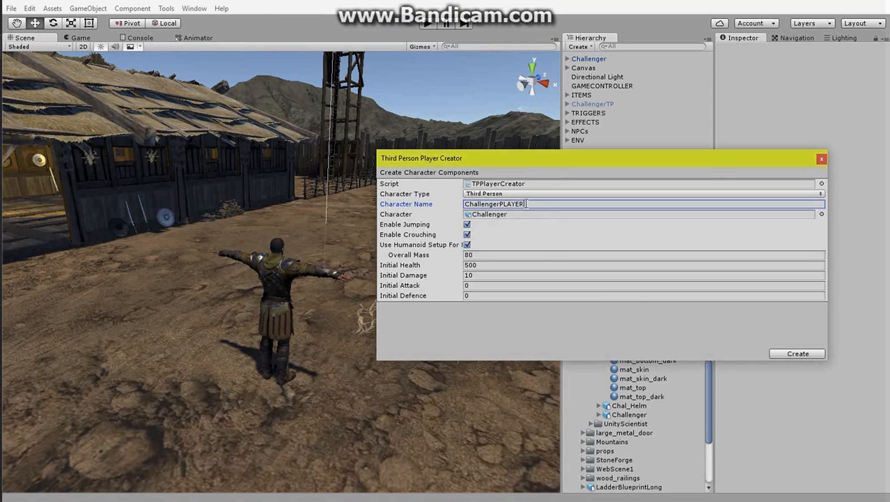
click(788, 355)
Step: Examine the components and colliders generated on ChallengerPLAYER
click(602, 60)
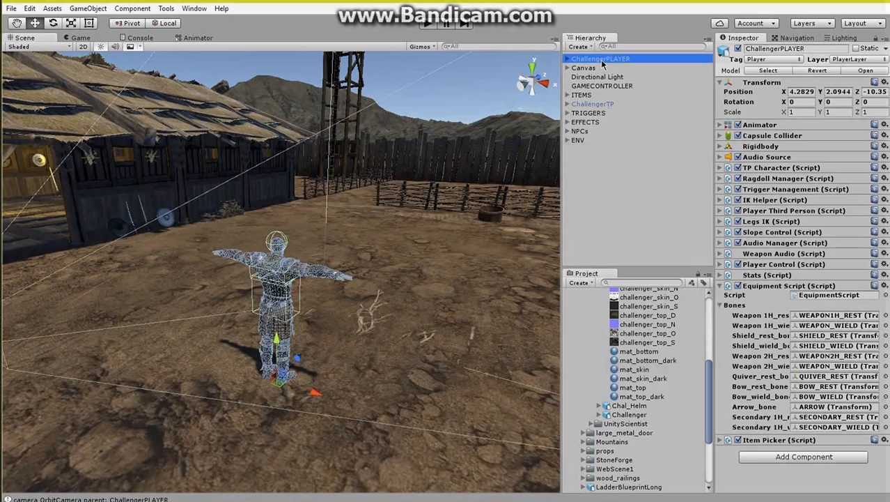
right_drag(342, 258, 373, 229)
key(w)
key(s)
key(w)
key(q)
key(s)
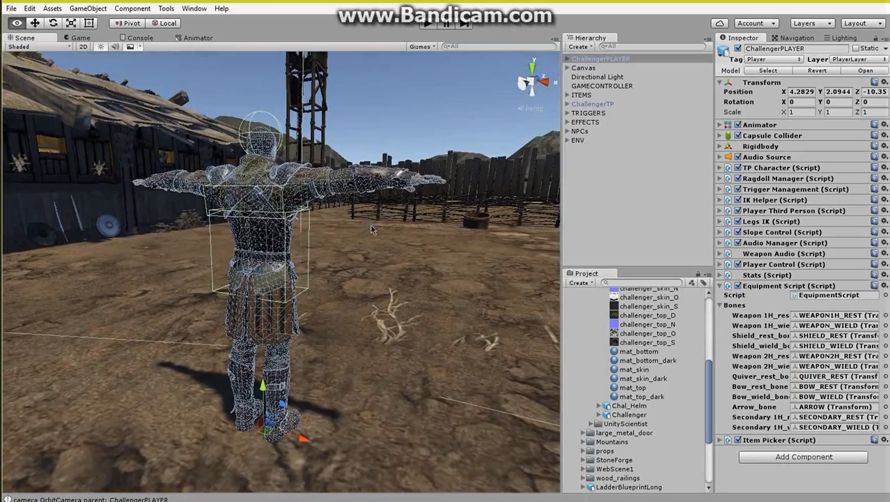
click(609, 194)
scroll(418, 139, down, 6)
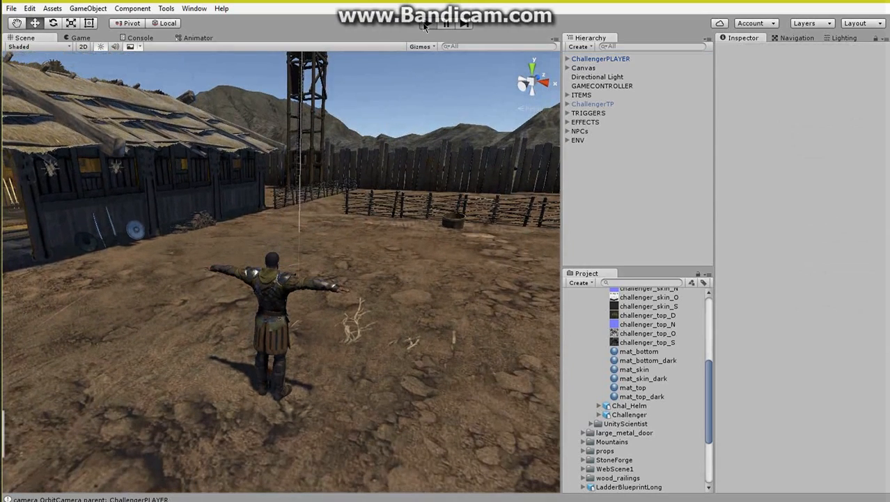
Step: Run the game with the camera pulled back and test the player's running and jumping around the large rock
scroll(347, 181, down, 5)
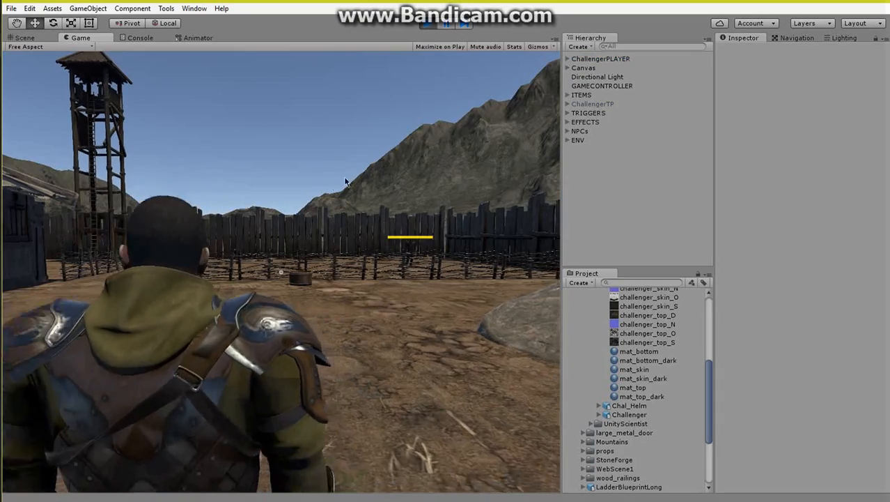
key(d)
key(a)
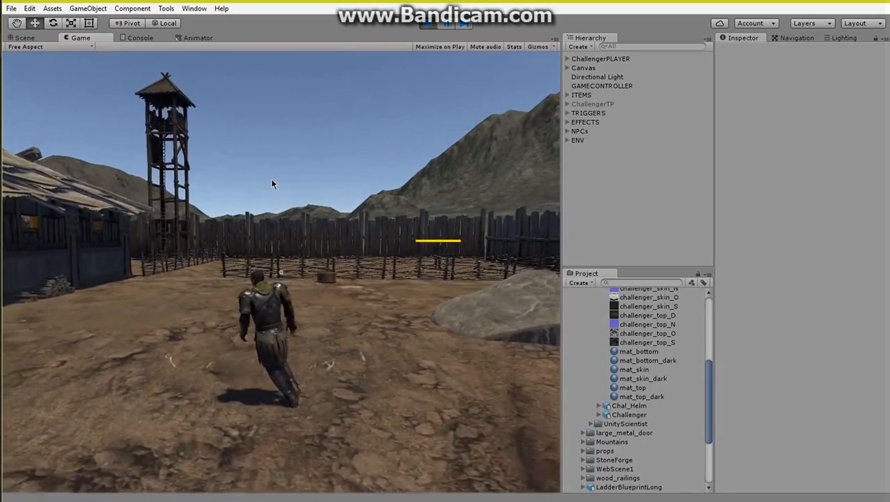
key(d)
key(d)
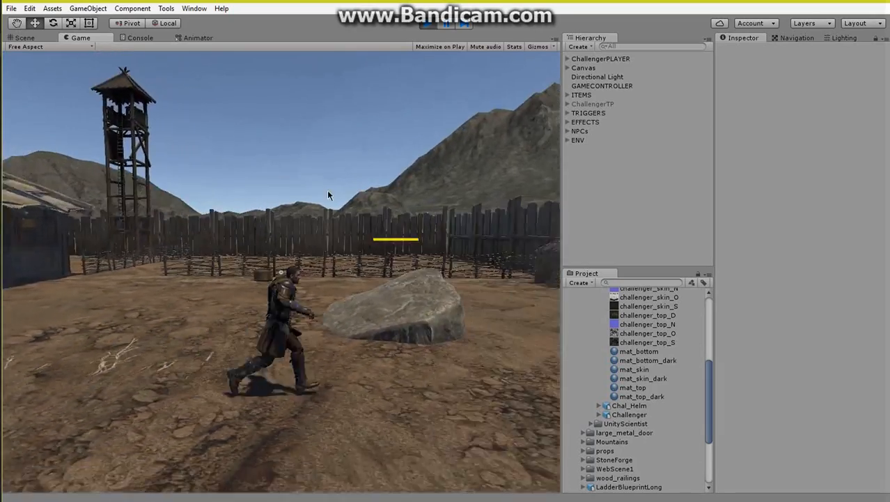
key(w)
key(space)
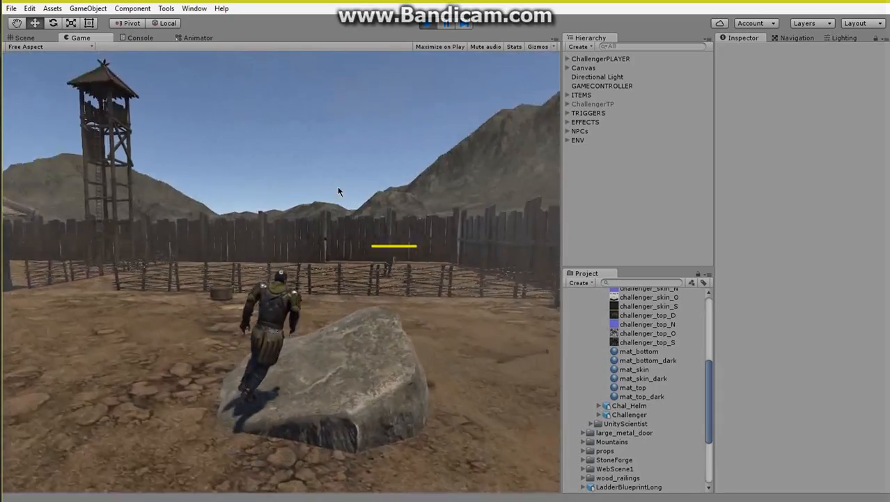
key(space)
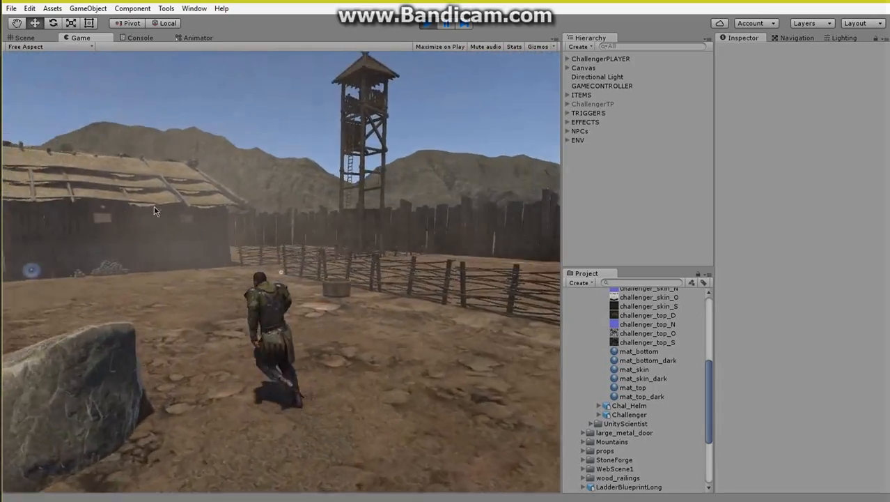
Step: Test jumping by taking the player along the thatched roof of the building and leaping off to the ground
key(space)
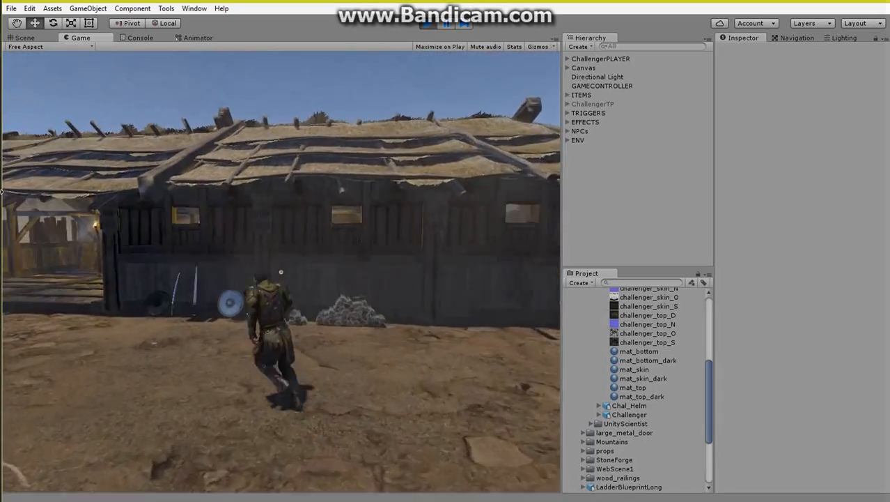
key(space)
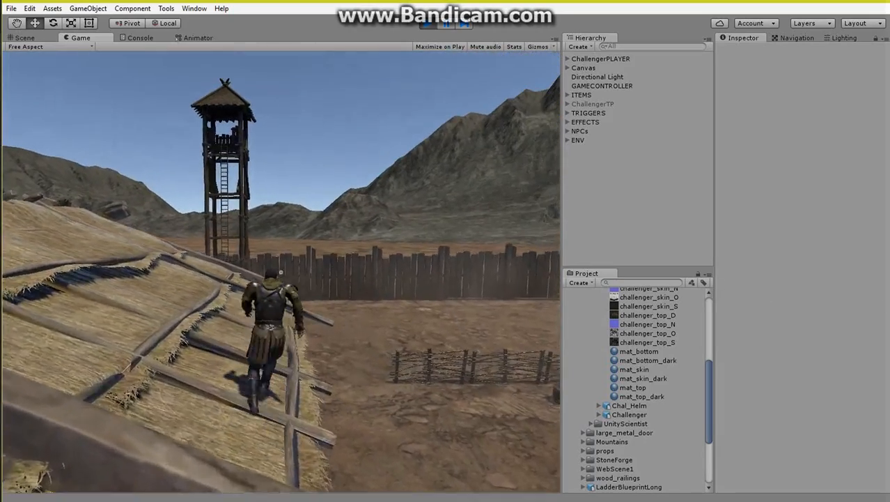
key(space)
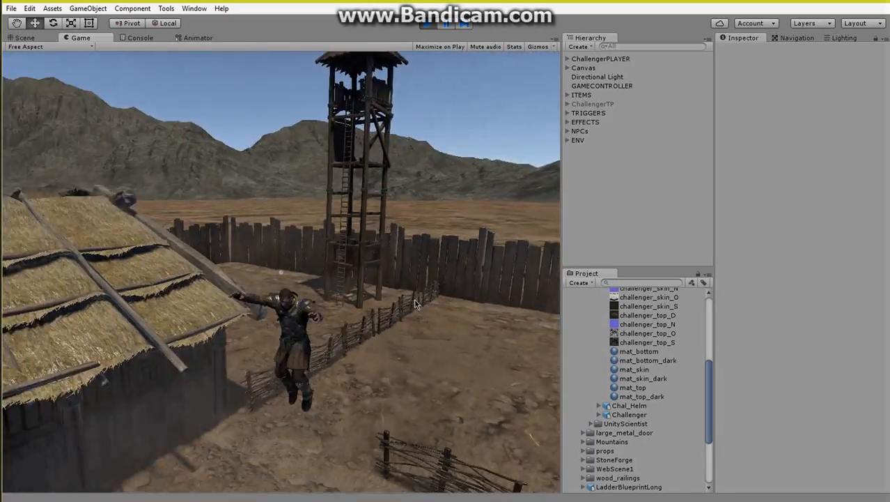
key(Escape)
click(448, 284)
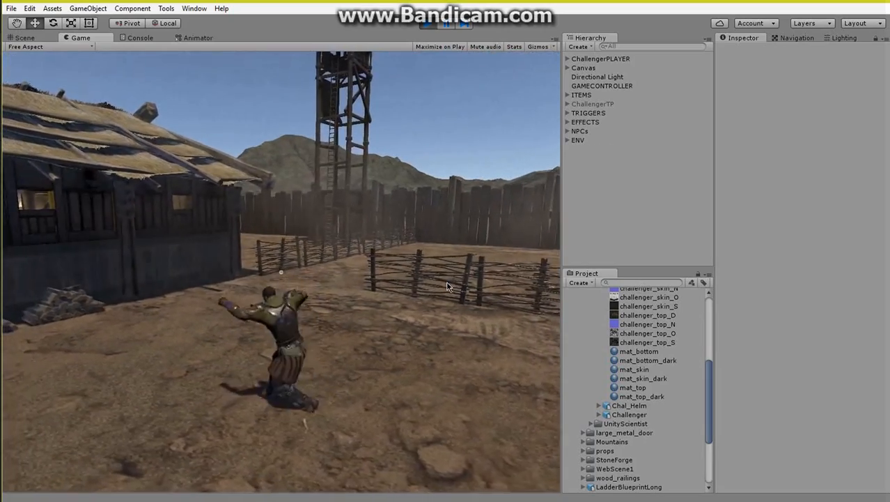
click(448, 258)
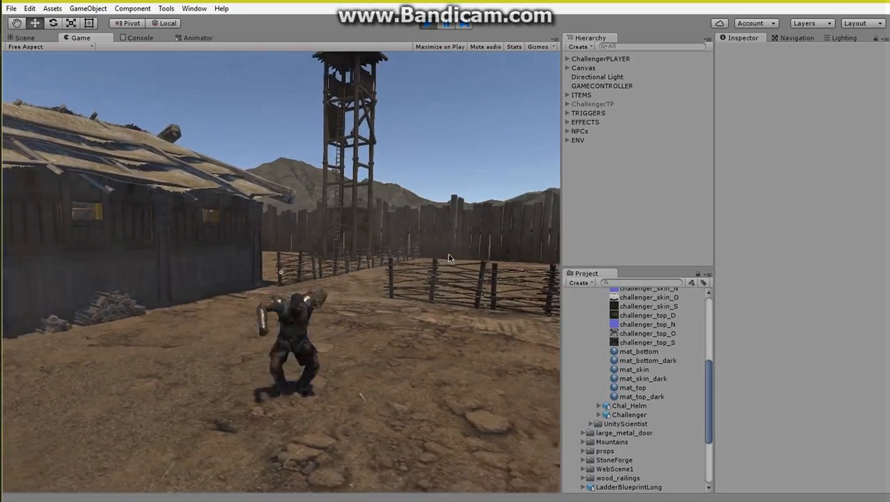
Step: Test ladder climbing and falling by taking the player up the watchtower to its top platform and back down to the ground
key(w)
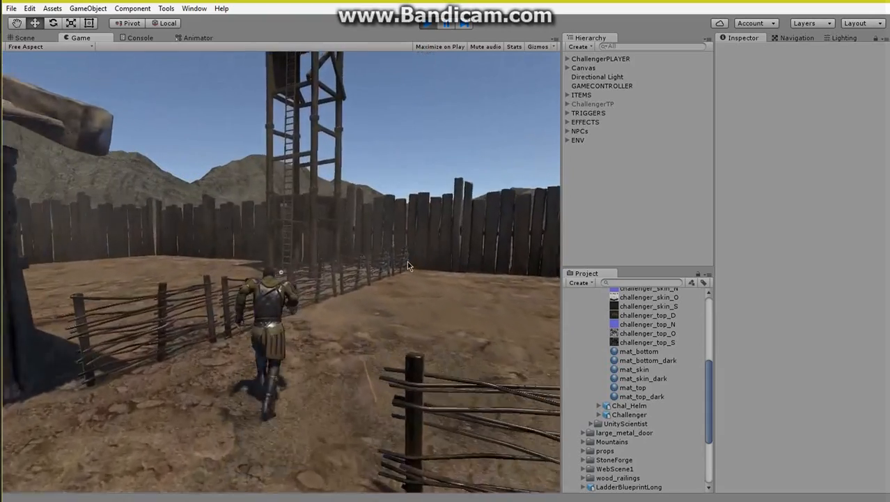
key(space)
key(w)
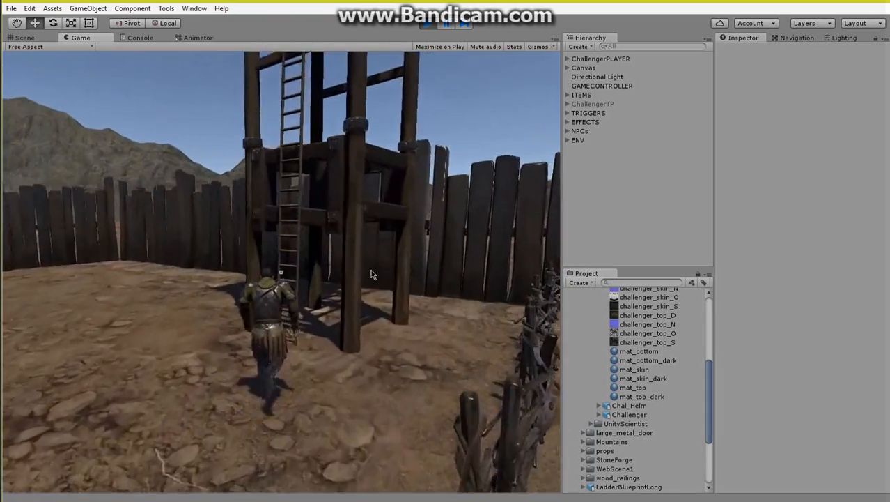
key(w)
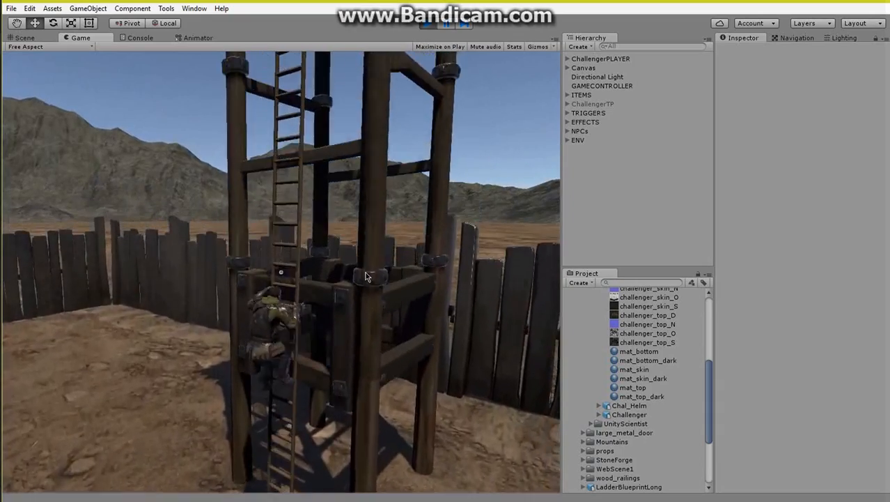
key(w)
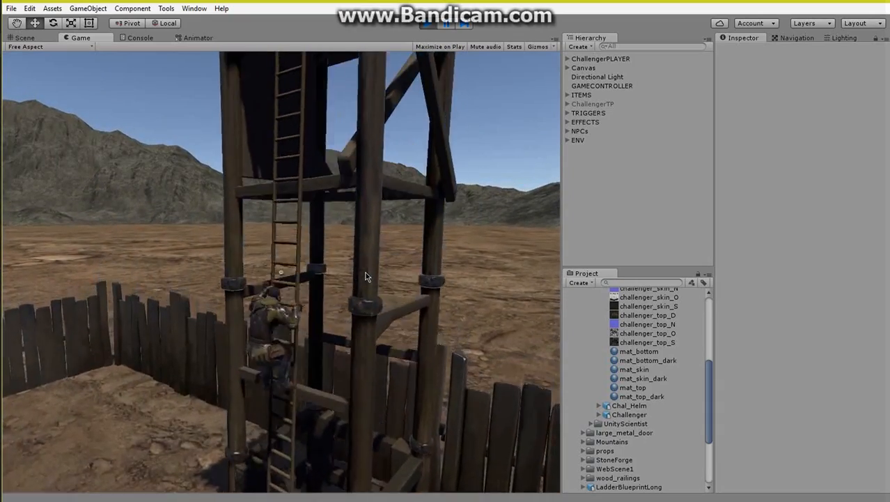
key(w)
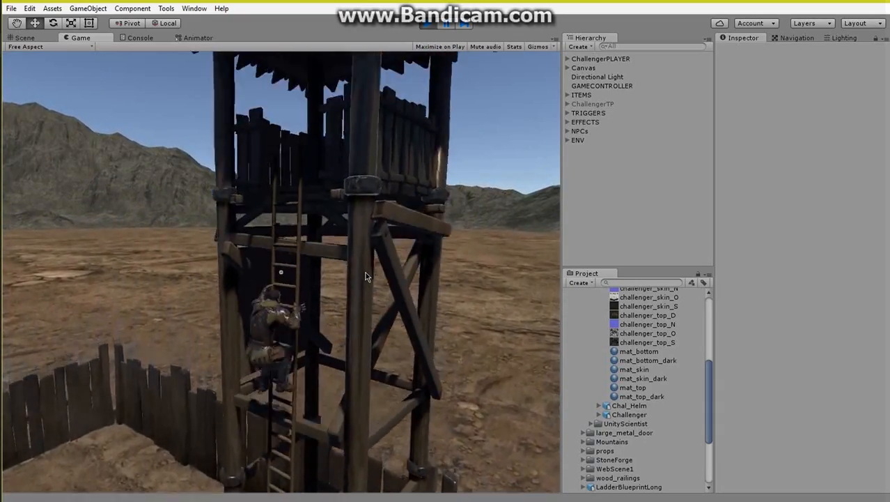
key(w)
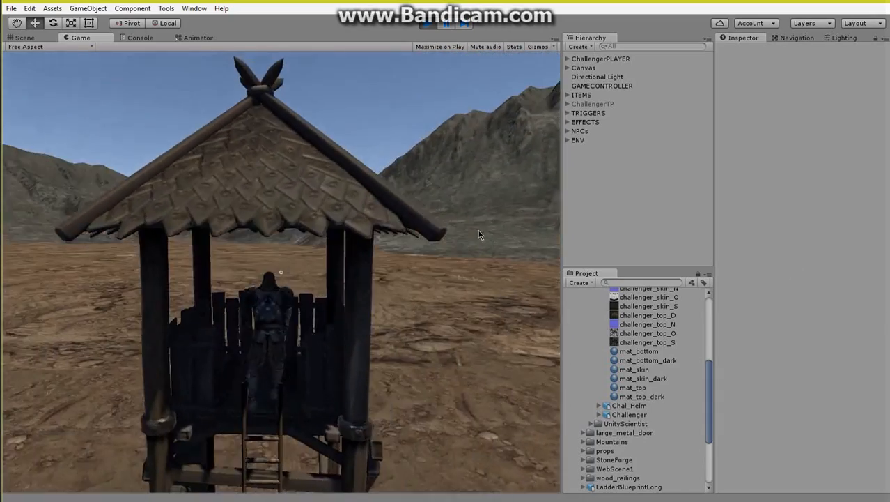
key(w)
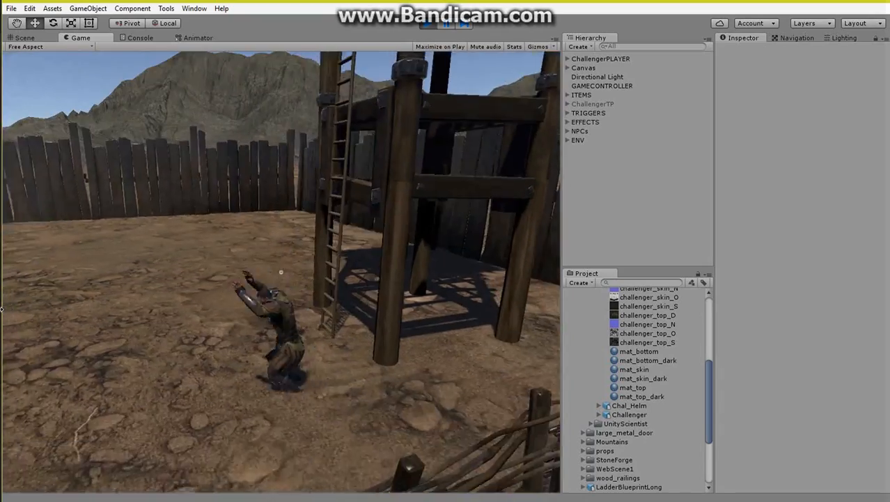
key(w)
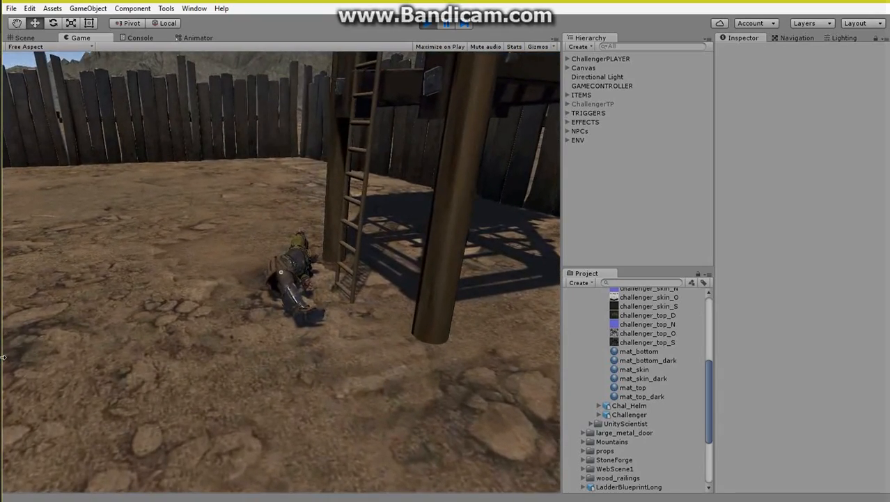
Step: Test running and jumping by taking the player across the yard past the wicker fences to the watchtower
key(w)
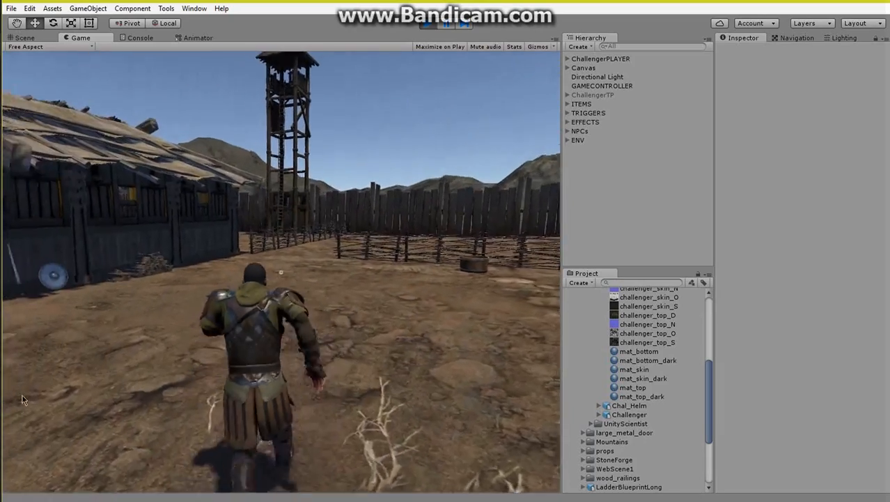
key(w)
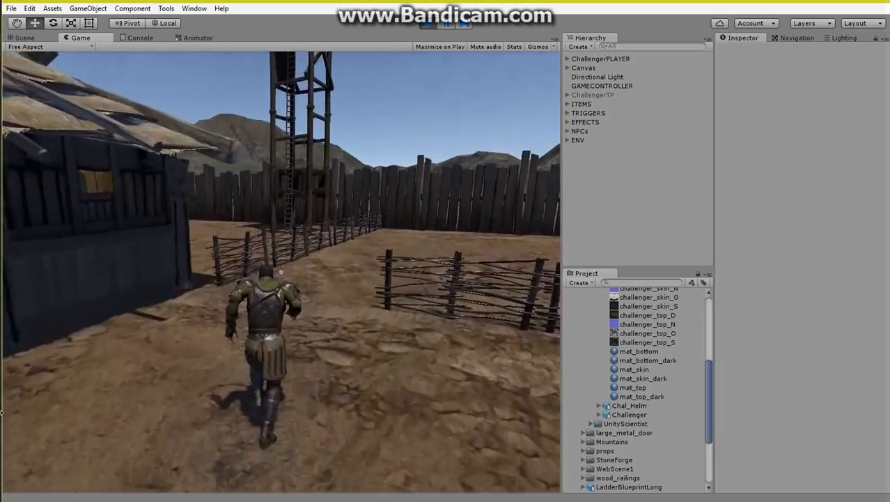
key(w)
key(space)
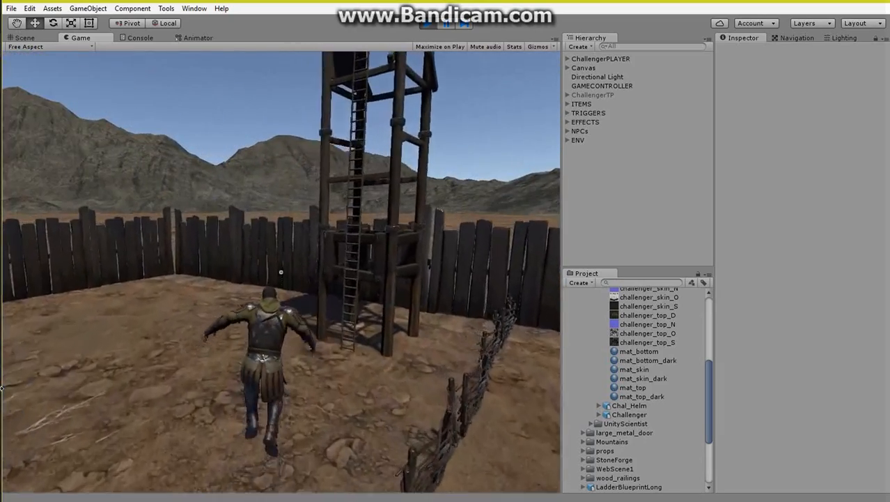
key(w)
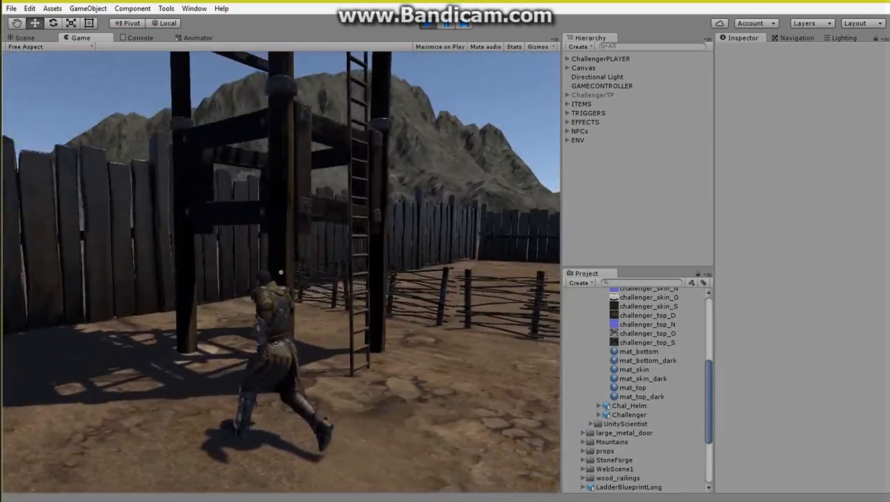
Step: Test ledge climbing by taking the player from beam to beam up the outside of the watchtower onto its top platform
key(e)
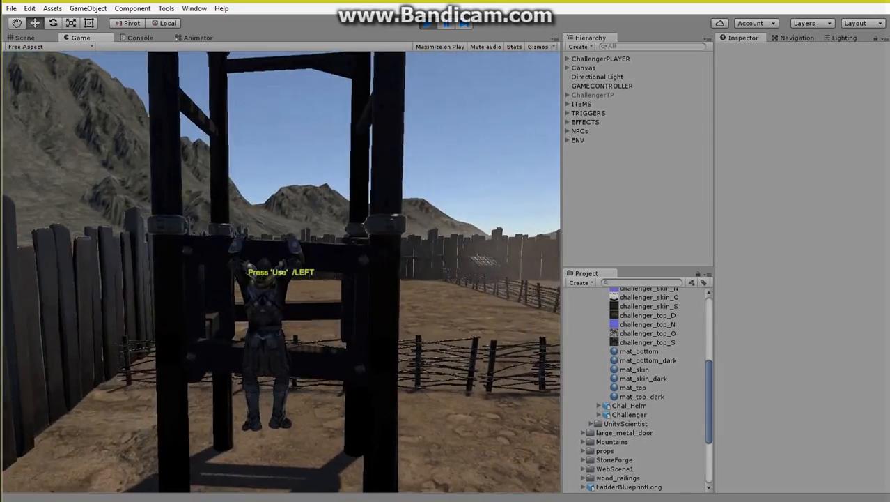
key(e)
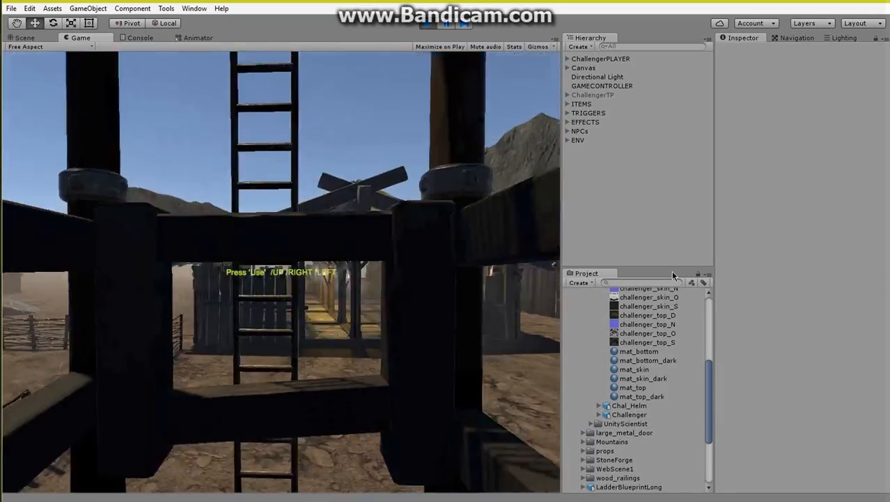
key(e)
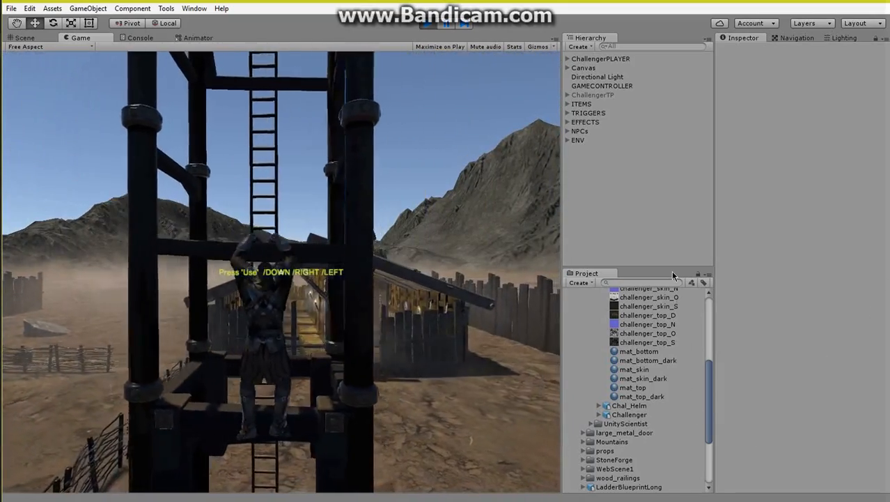
key(e)
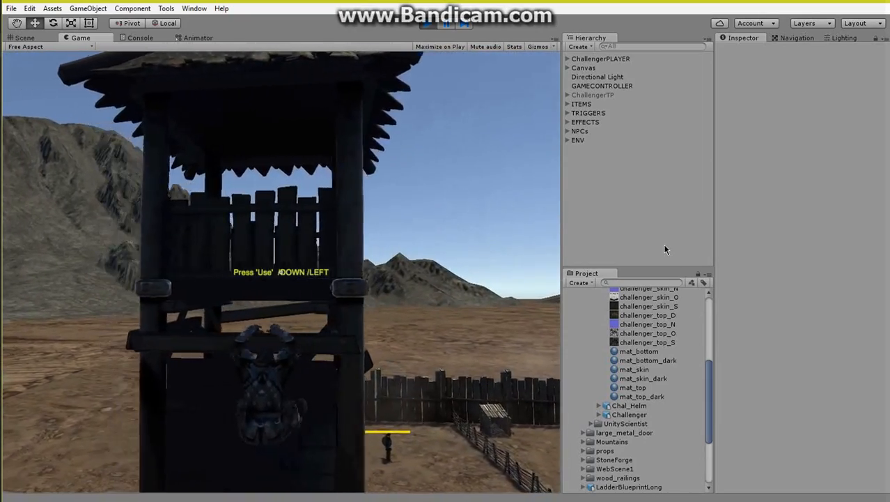
key(e)
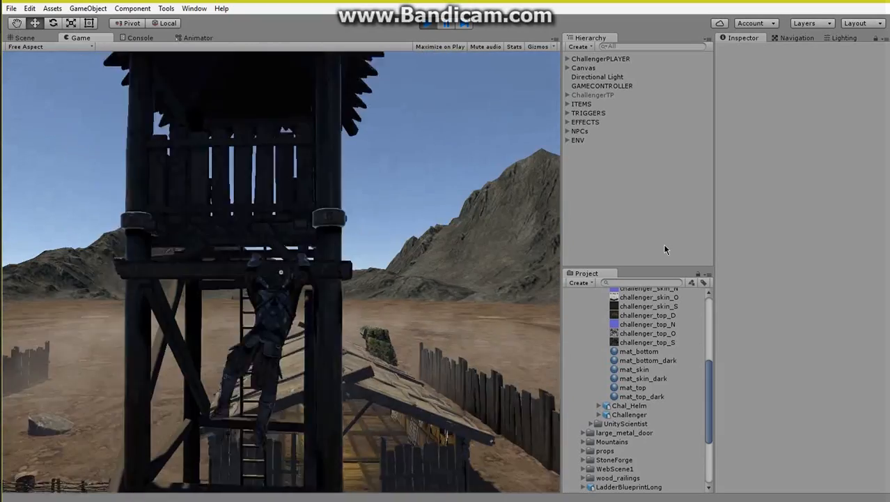
key(e)
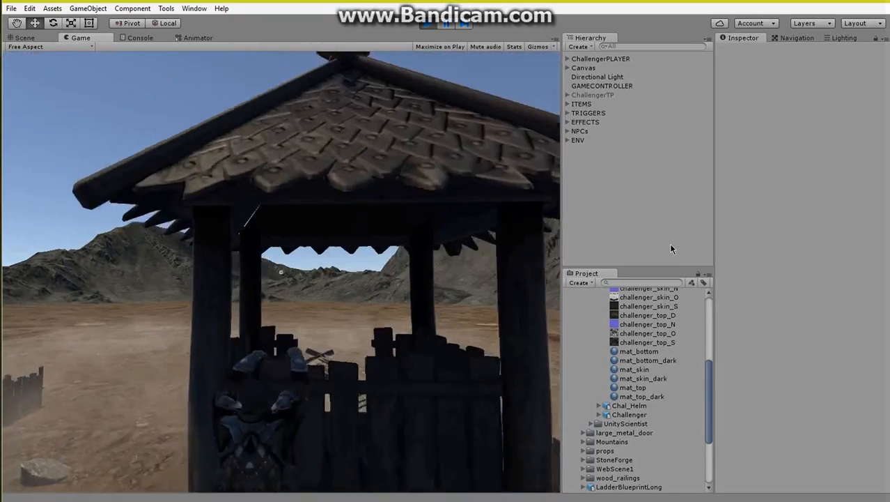
key(e)
key(e)
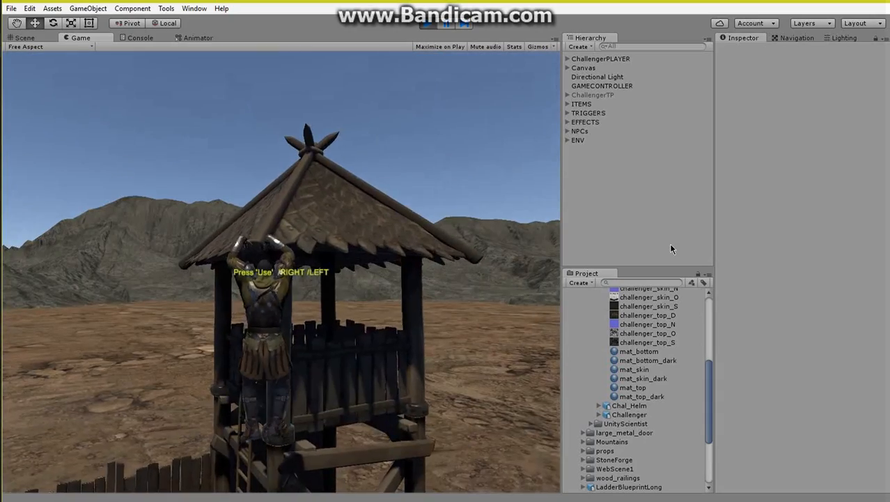
key(e)
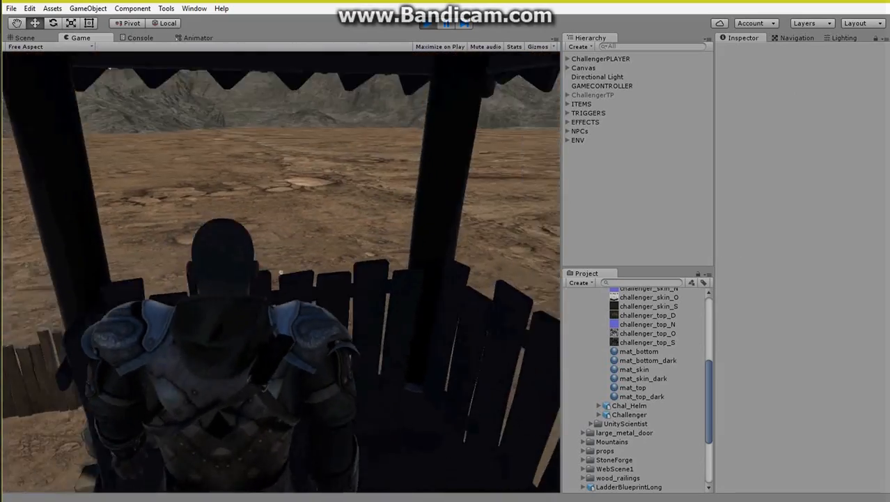
Step: Test walking in tight space by moving the player around the watchtower's top platform above the thatched building
key(a)
key(w)
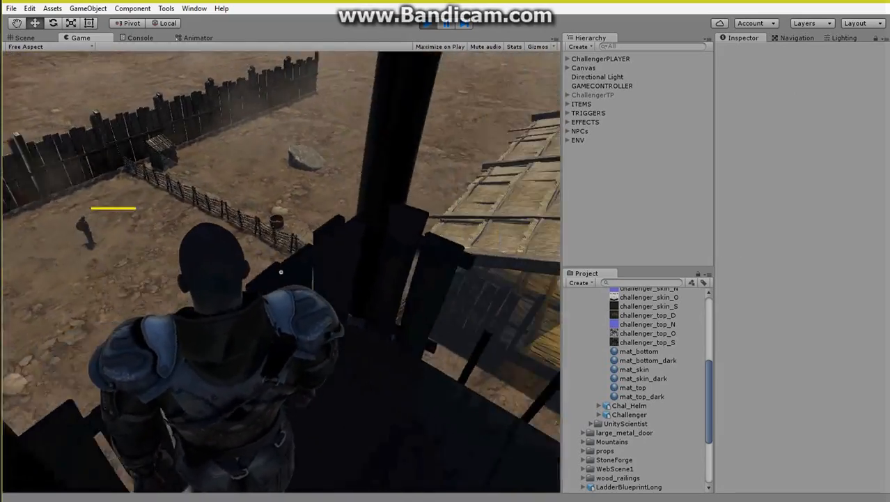
key(d)
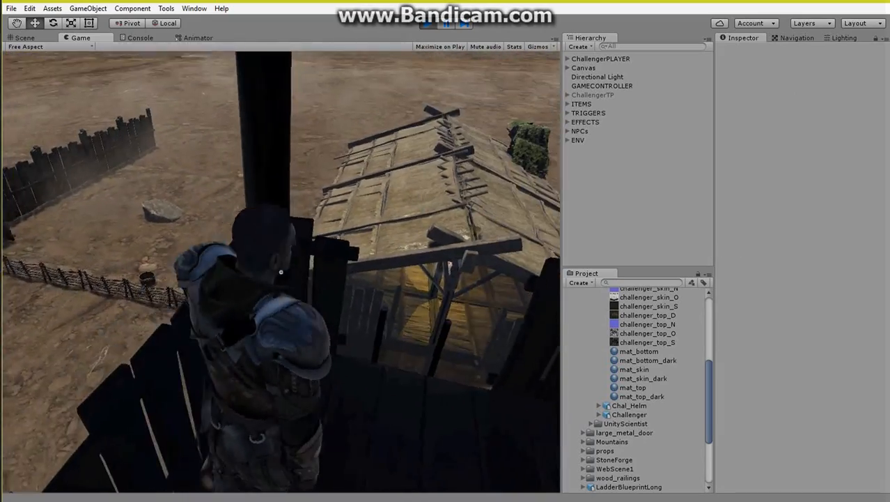
key(w)
key(a)
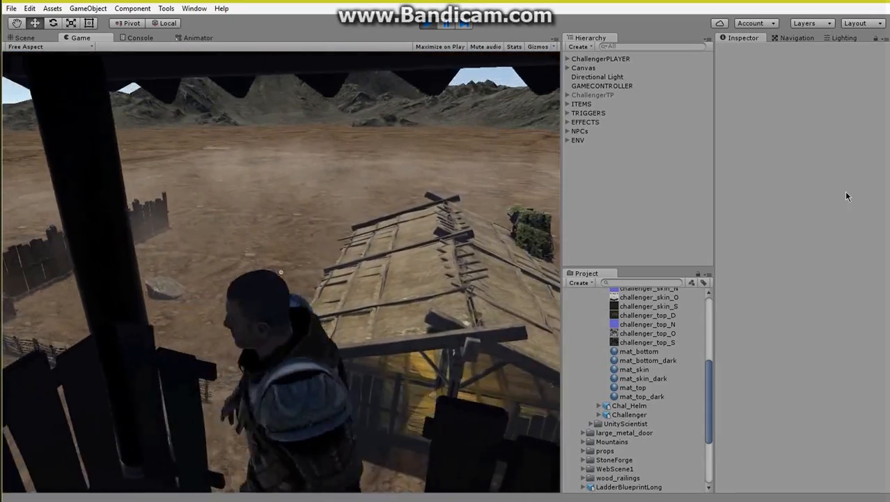
key(w)
Step: Test descending a ladder by taking the player down the watchtower ladder to the ground
key(s)
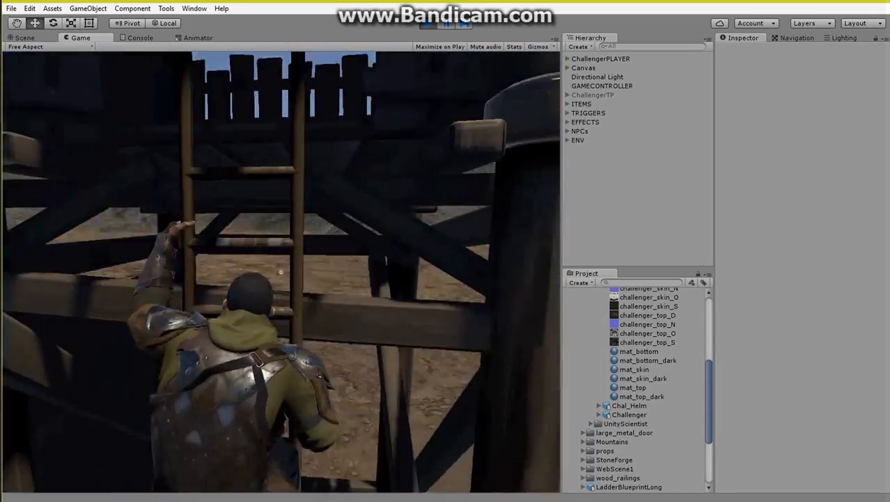
key(s)
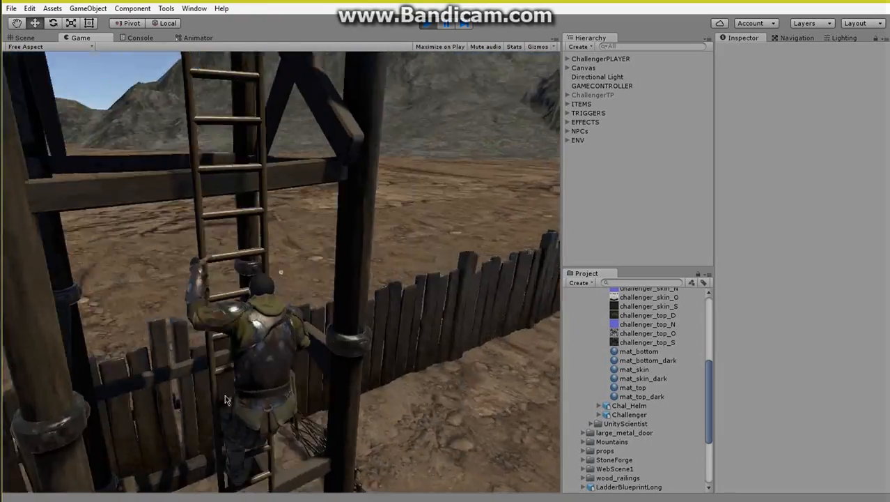
key(s)
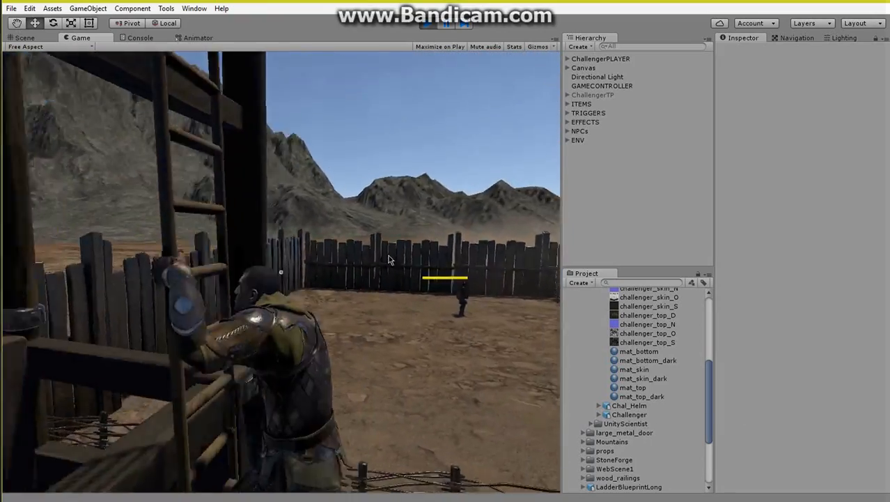
key(s)
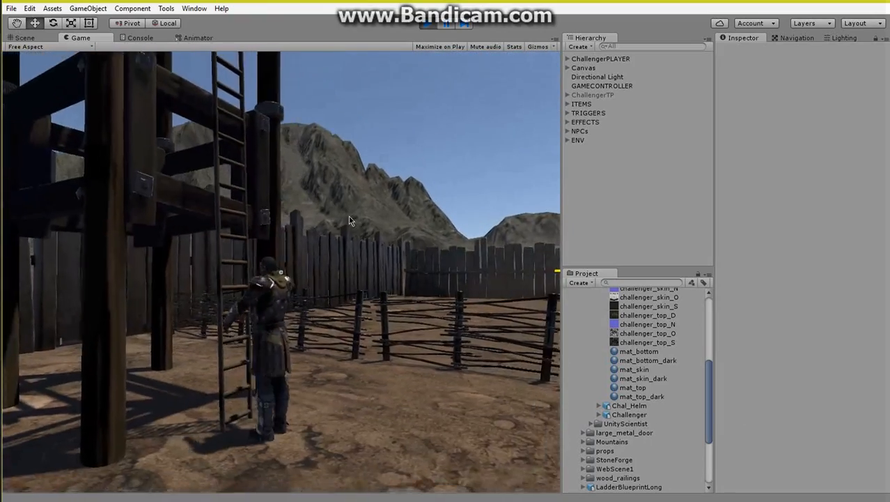
Step: Run the player from the watchtower across the yard up to the enemy carrying the sword and round shield
key(w)
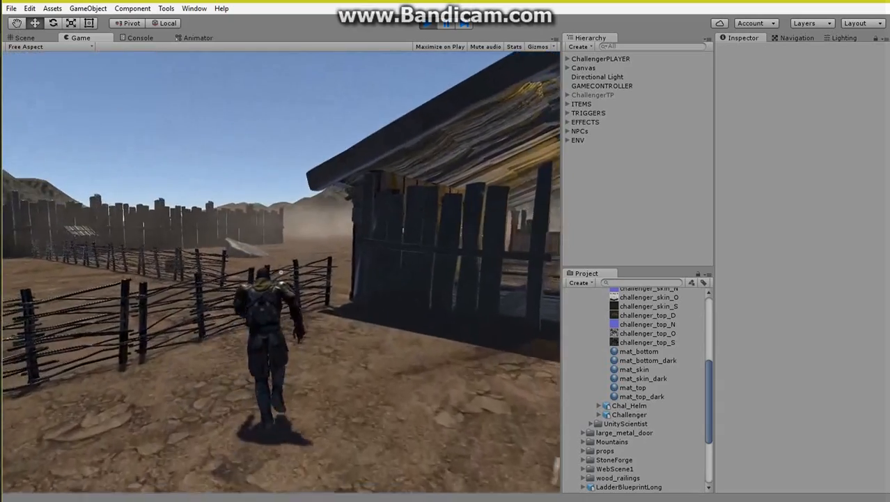
key(w)
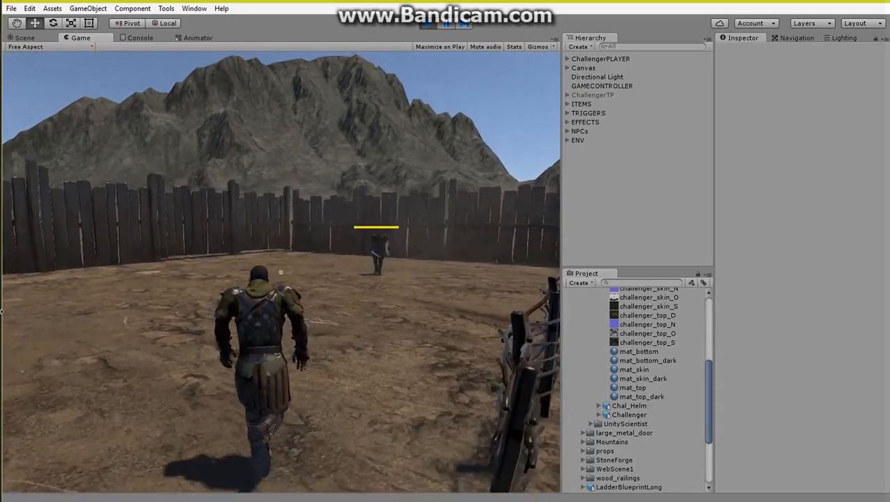
key(w)
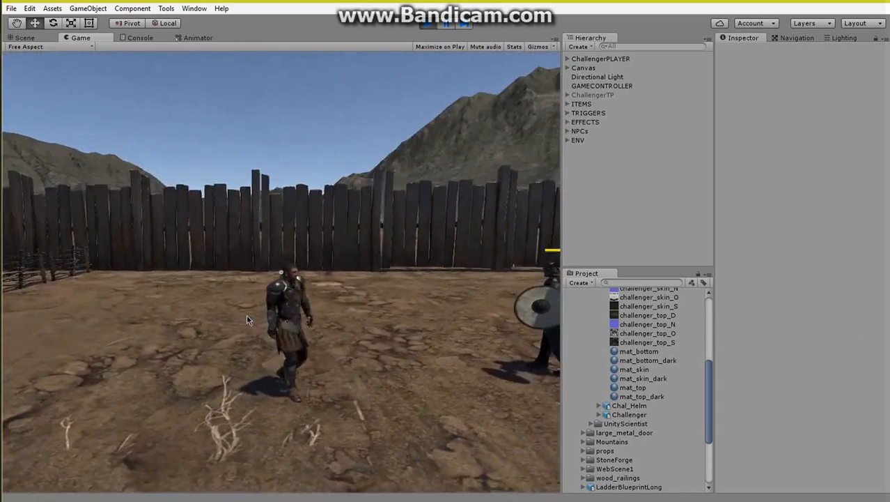
key(w)
Step: Test melee combat by attacking the shield-bearing enemy with repeated punch combos
click(225, 306)
click(226, 305)
click(226, 306)
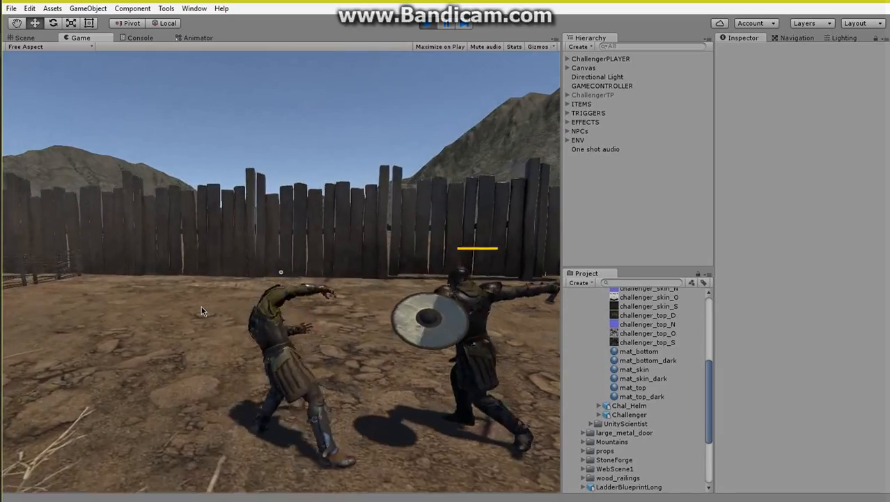
click(201, 306)
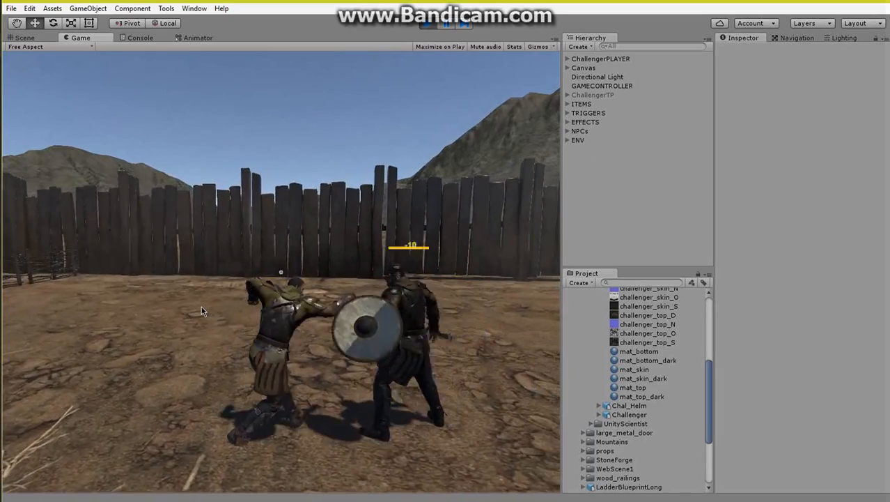
click(201, 306)
click(202, 306)
click(201, 307)
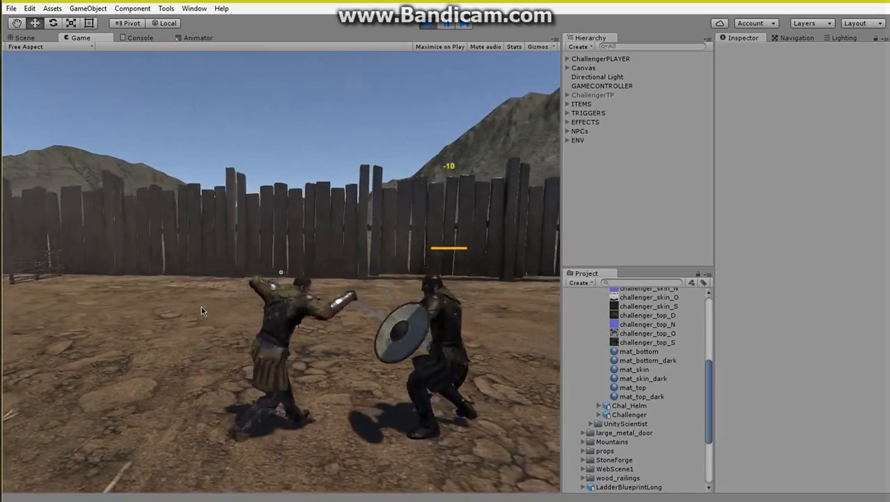
click(202, 307)
click(201, 307)
click(201, 306)
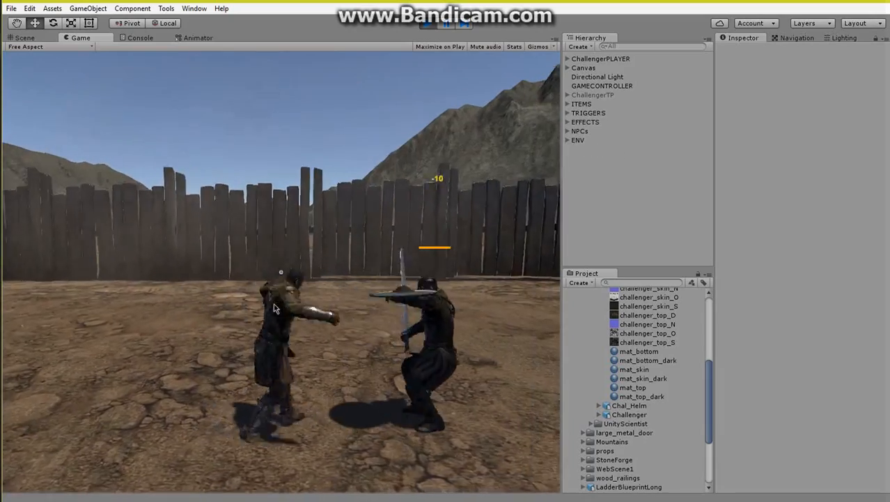
click(273, 305)
click(274, 304)
click(274, 305)
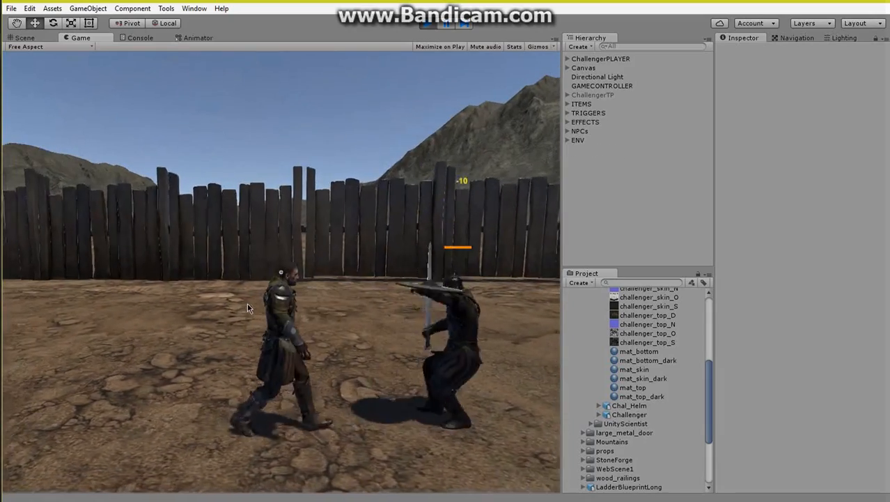
click(248, 305)
click(247, 304)
click(247, 305)
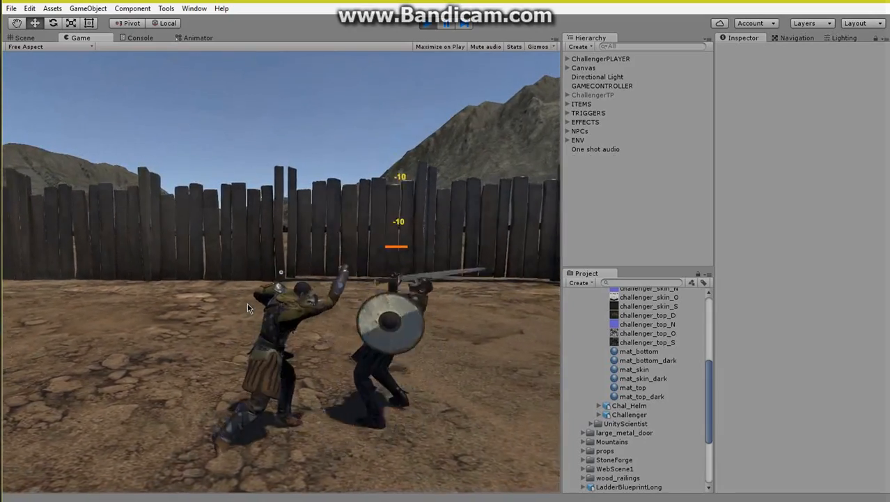
click(247, 304)
click(247, 305)
click(247, 304)
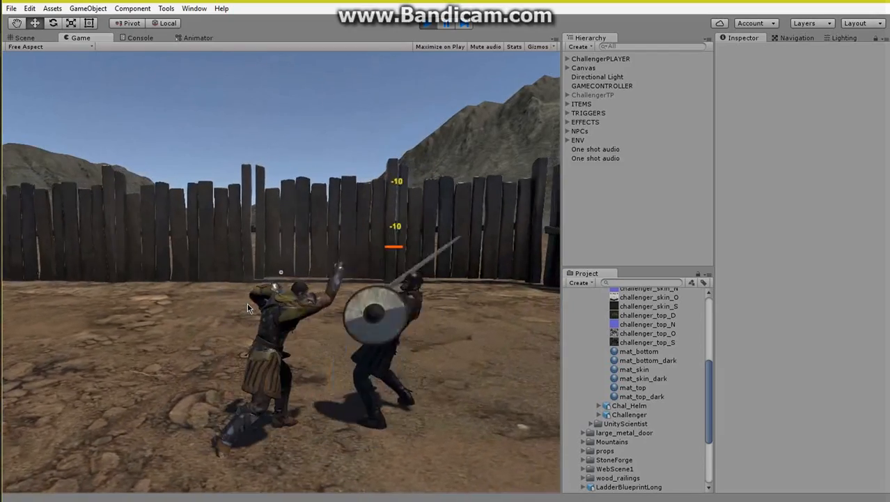
click(229, 307)
click(229, 306)
click(229, 307)
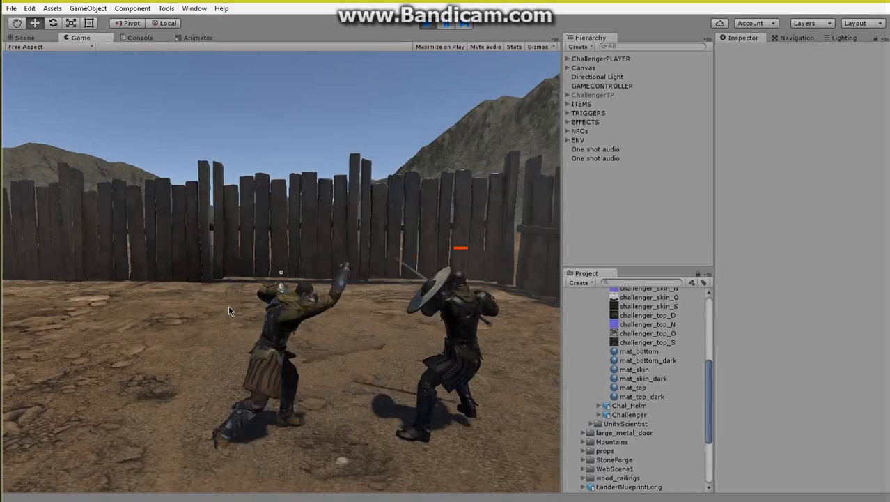
click(230, 307)
click(230, 306)
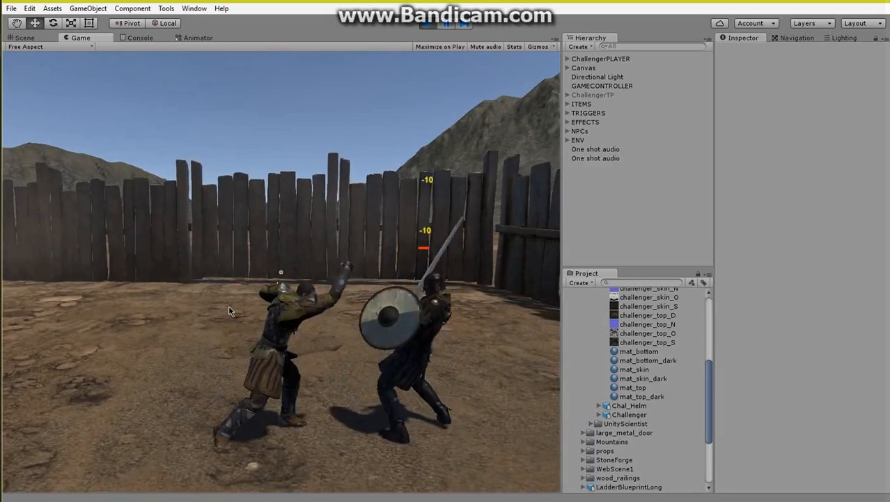
Step: Test melee defence and counterattack by blocking the shield-bearing enemy's sword and striking back with punches
right_click(230, 307)
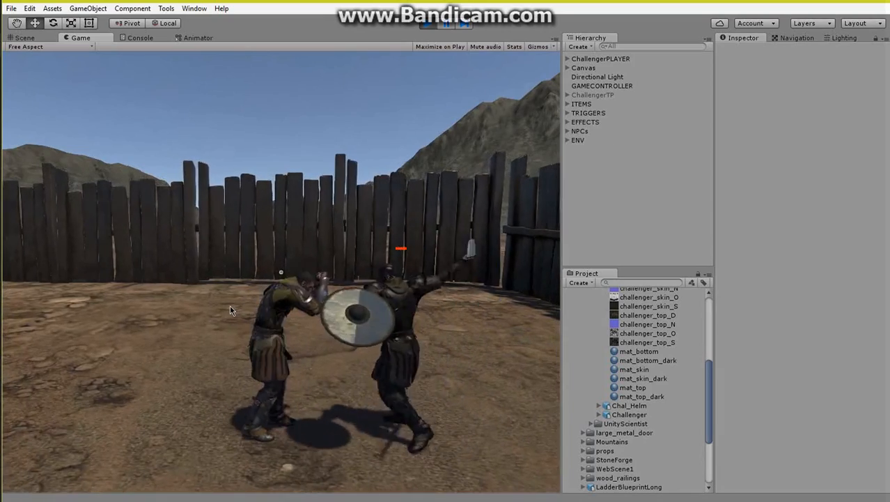
click(230, 305)
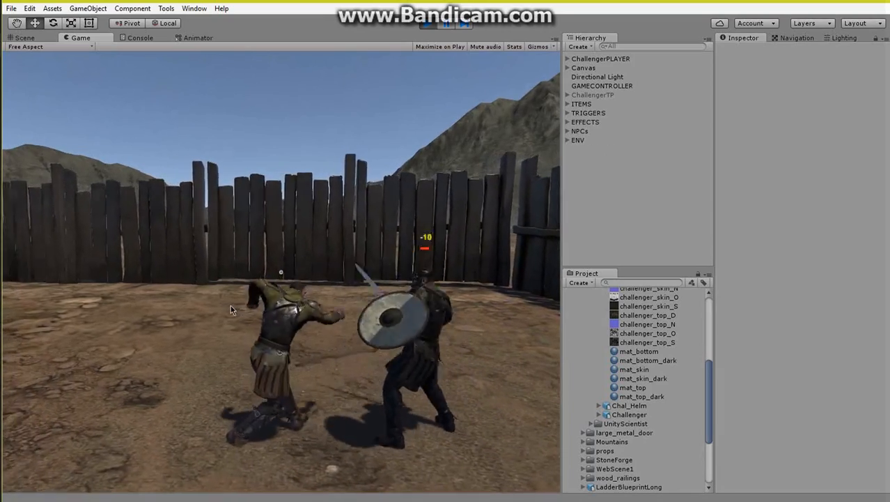
click(230, 307)
click(231, 307)
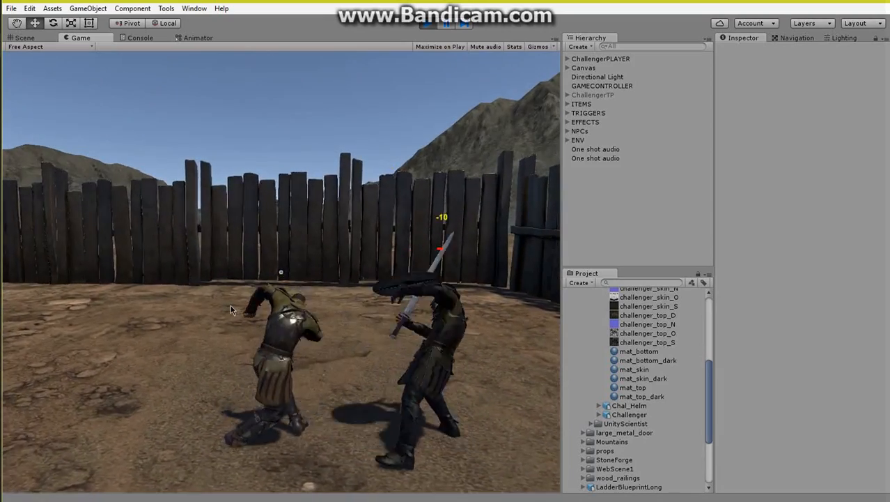
click(231, 307)
click(231, 307)
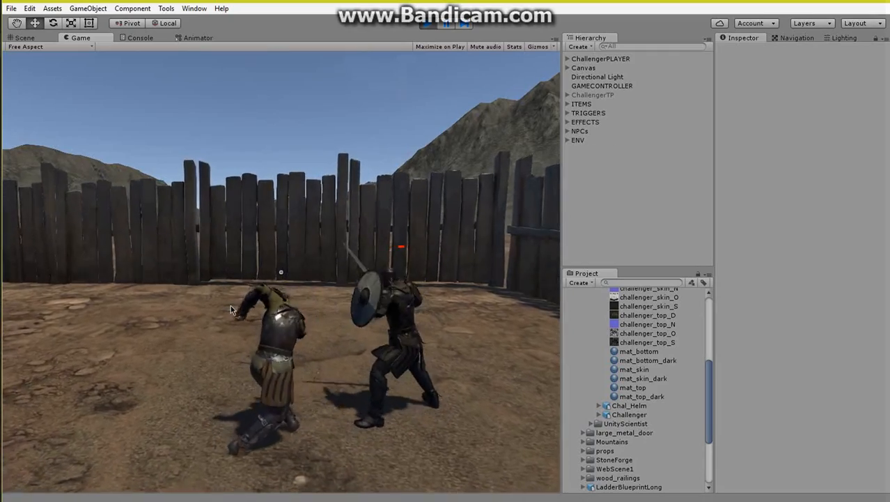
click(232, 308)
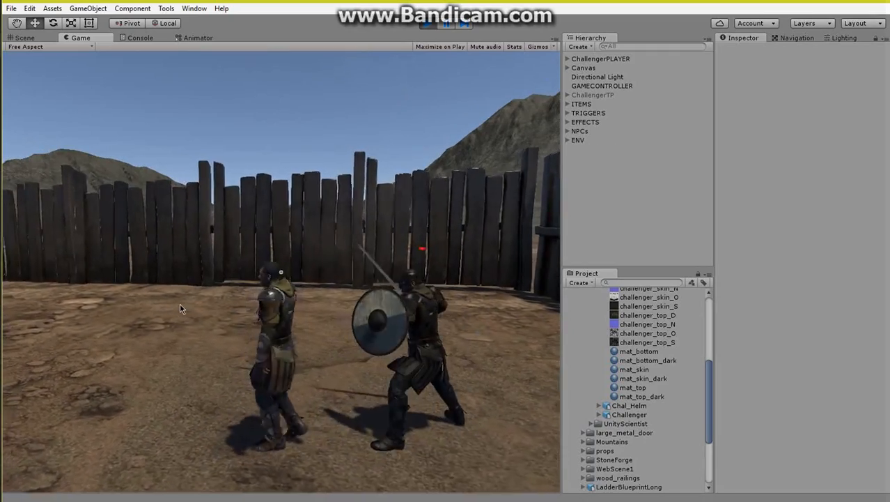
right_click(181, 308)
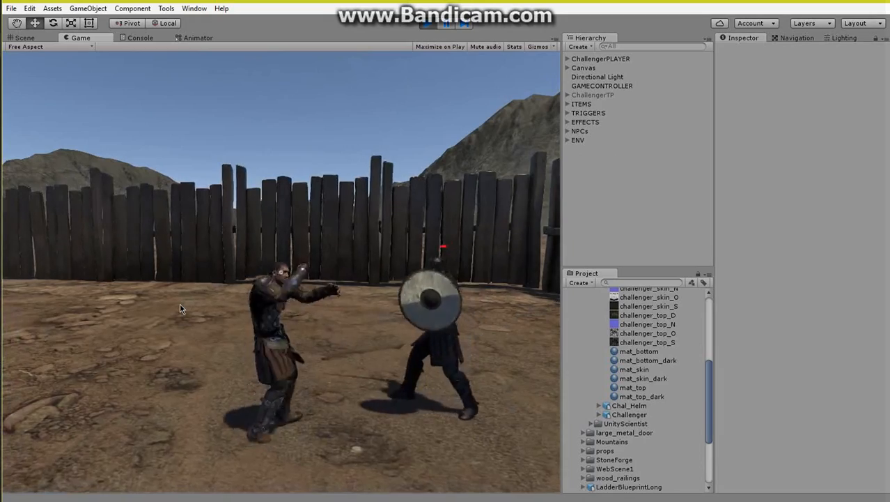
click(181, 308)
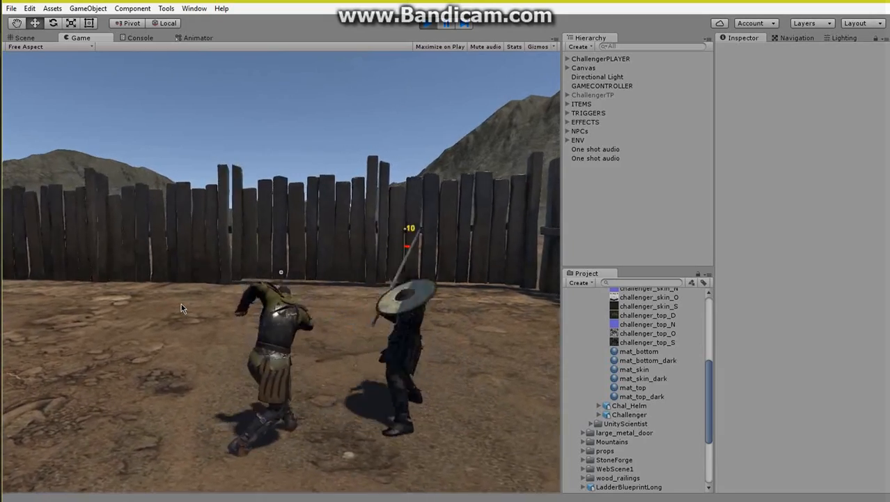
click(182, 308)
click(182, 308)
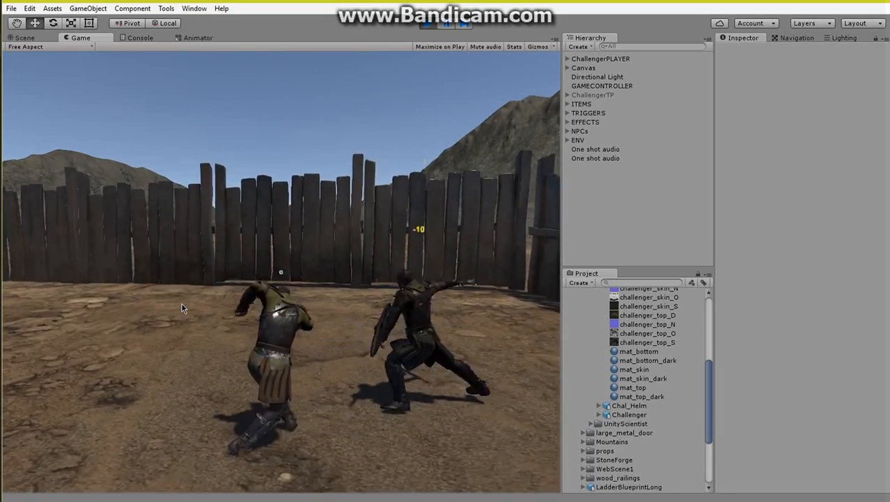
Step: Move the player away from the enemy and exit play mode
key(a)
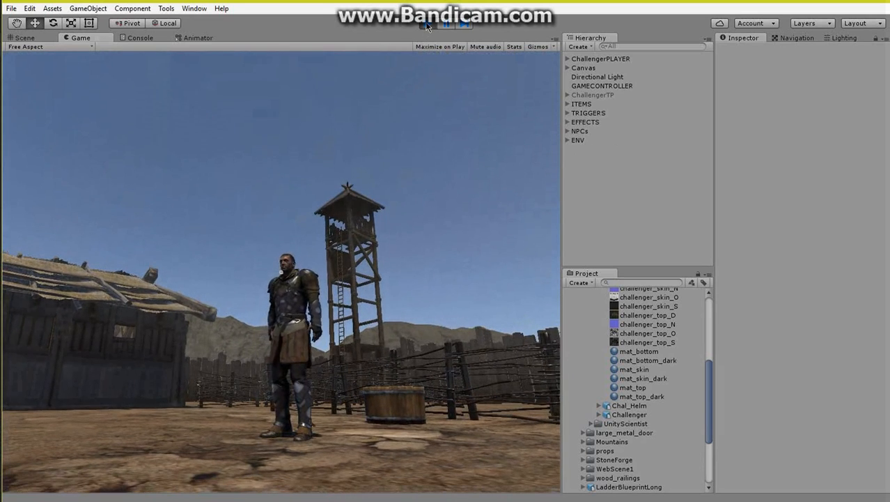
click(427, 25)
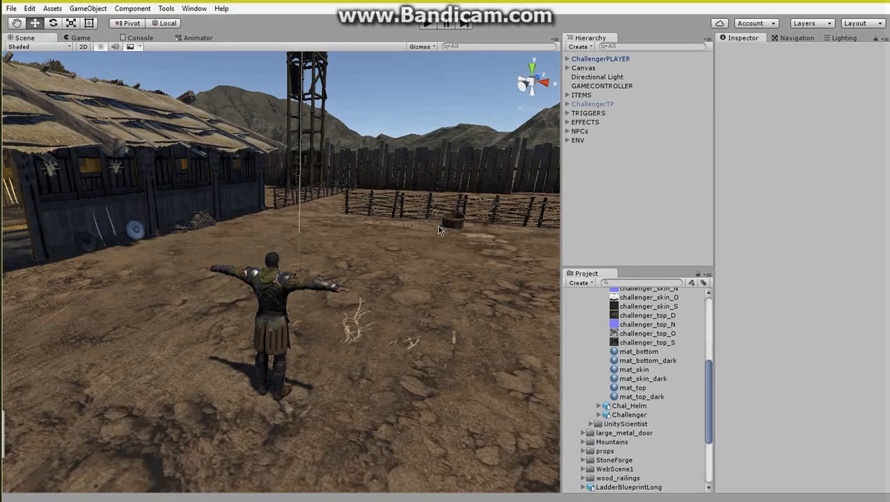
Step: Collapse the Challenger character's materials folder and the Challenger folder in the project assets
right_drag(439, 230, 450, 264)
scroll(628, 313, up, 5)
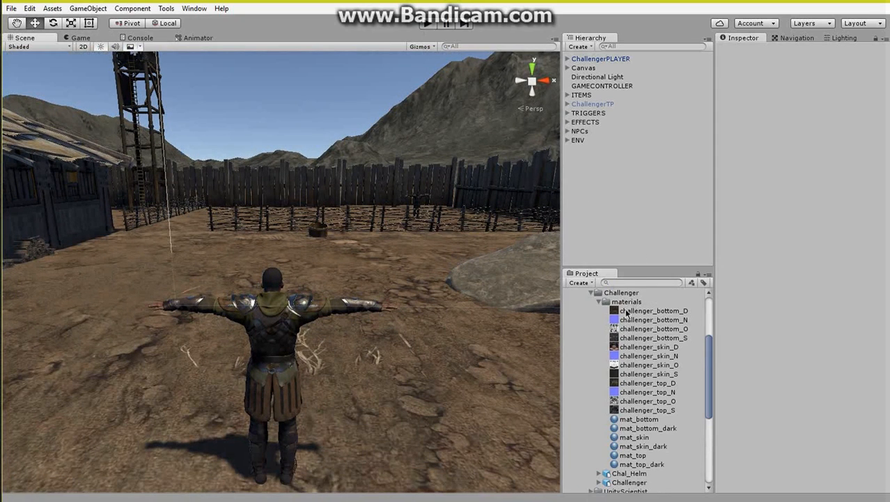
click(597, 302)
click(591, 292)
scroll(589, 298, up, 3)
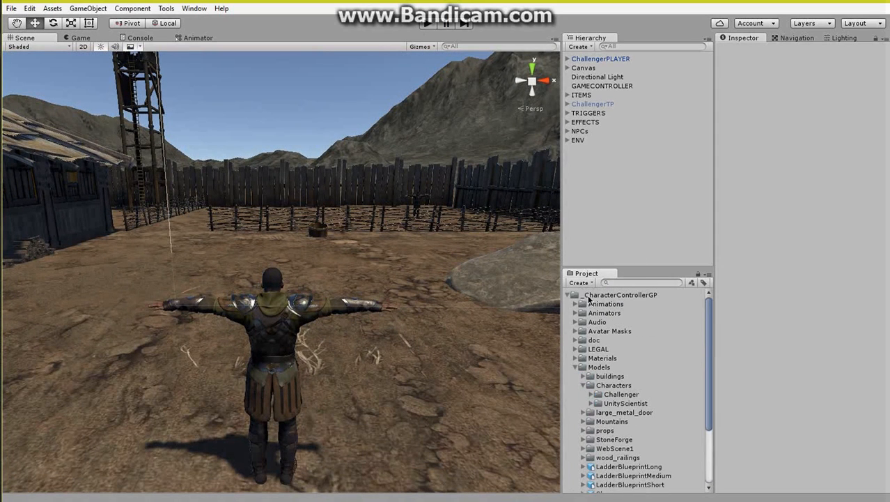
Step: Select ChallengerPLAYER and locate its one-handed weapon rest bone from the Equipment Script's bone assignments
click(593, 59)
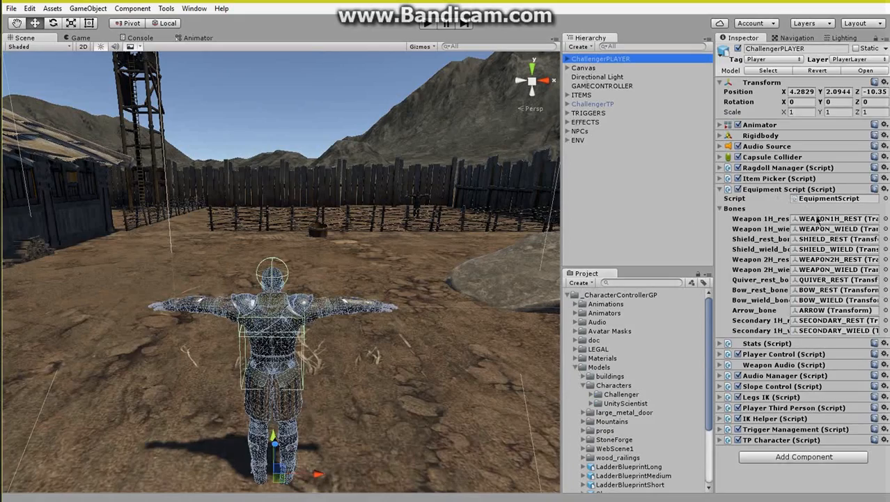
click(819, 220)
right_drag(373, 293, 428, 298)
key(w)
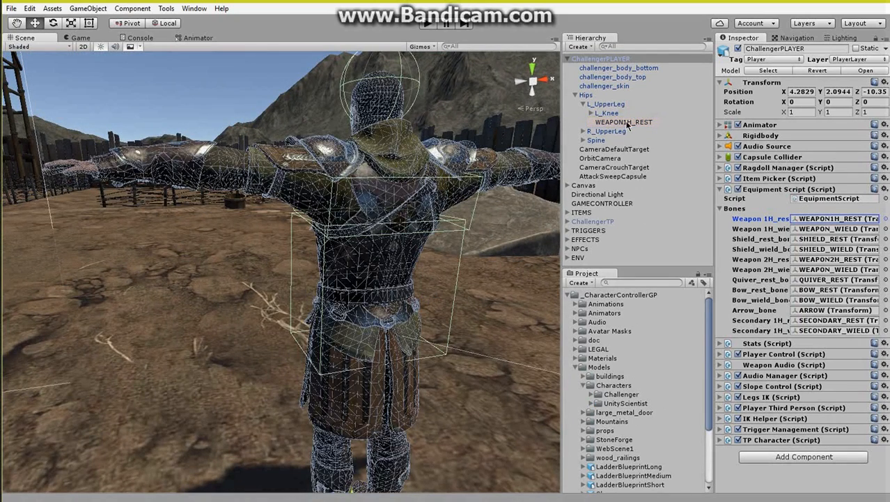
Step: Add the prop_sword_01 model from the viking sword props folder as a child of the WEAPON1H_REST bone
scroll(603, 355, down, 3)
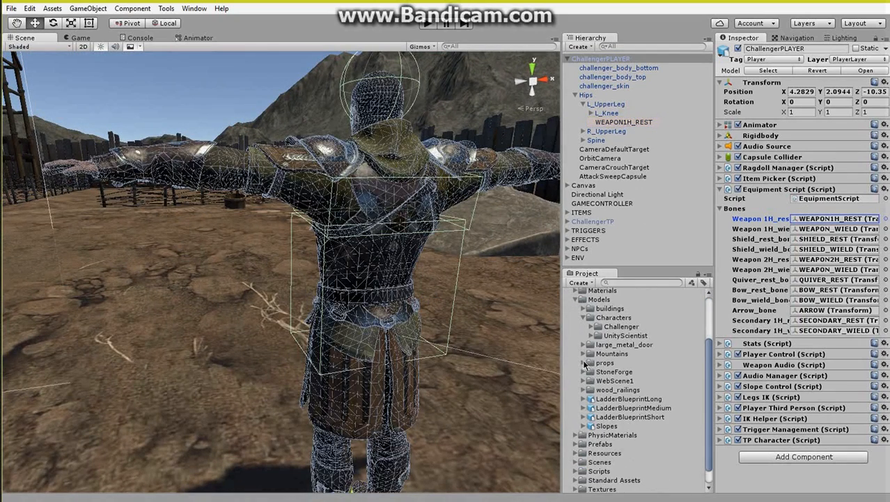
click(586, 363)
scroll(604, 376, down, 5)
scroll(605, 380, down, 2)
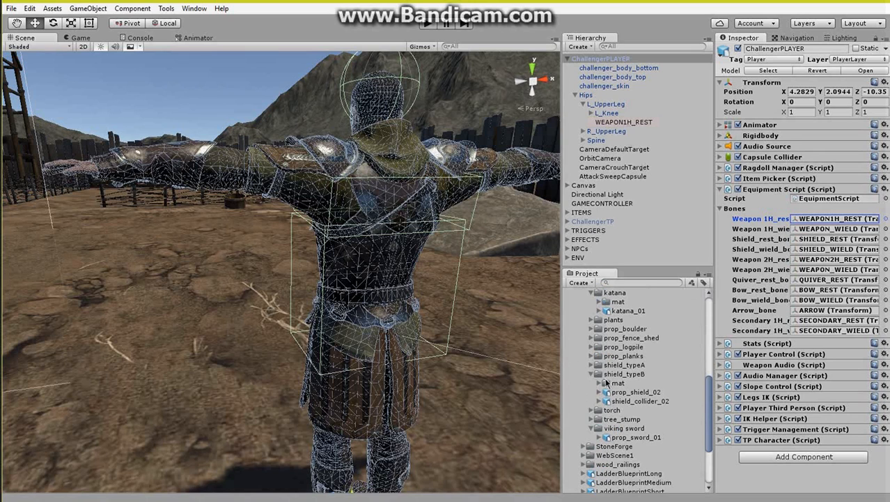
drag(628, 438, 633, 242)
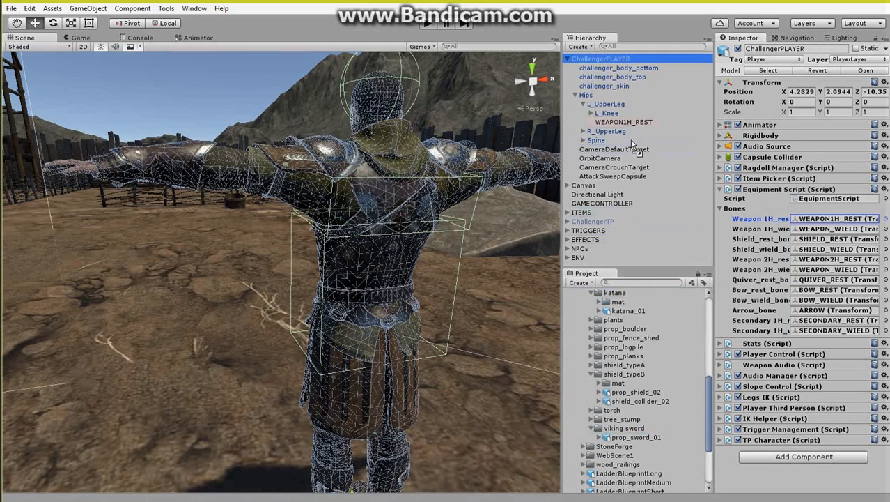
drag(633, 143, 627, 124)
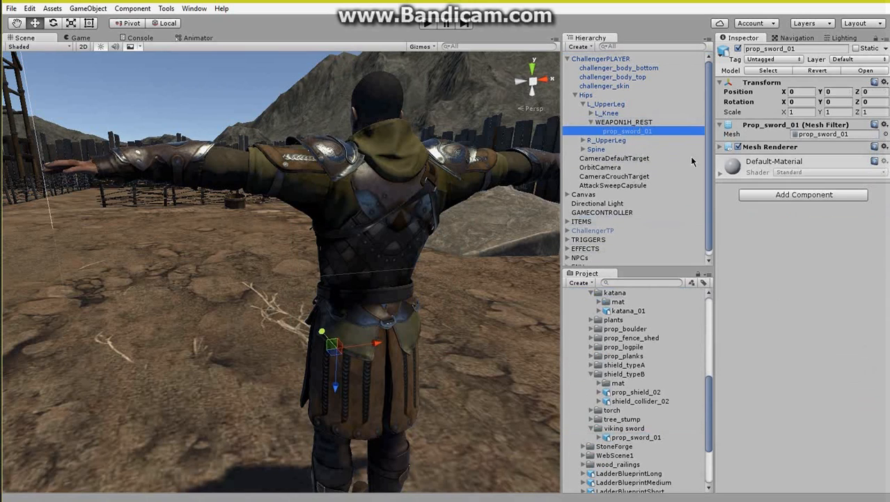
Step: Move the WEAPON1H_REST bone to the character's left hip and tilt it about 22 degrees around X
click(632, 123)
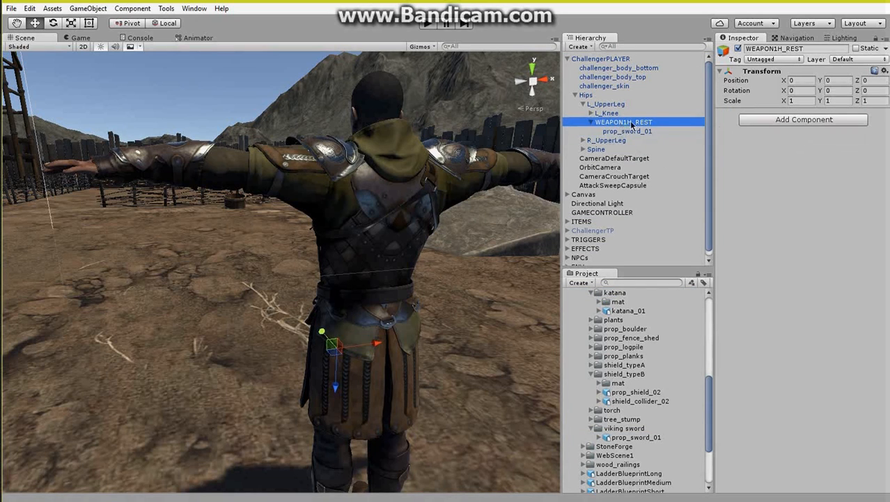
drag(377, 347, 311, 371)
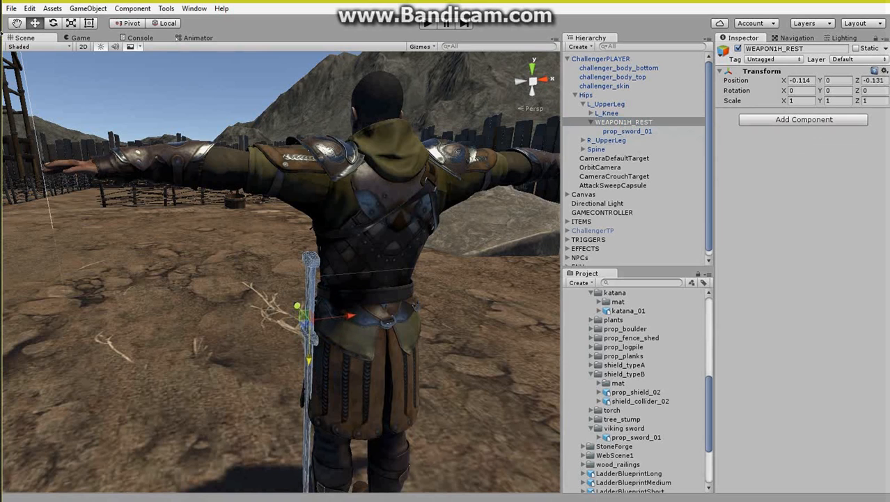
click(53, 23)
drag(332, 332, 320, 293)
drag(293, 365, 295, 368)
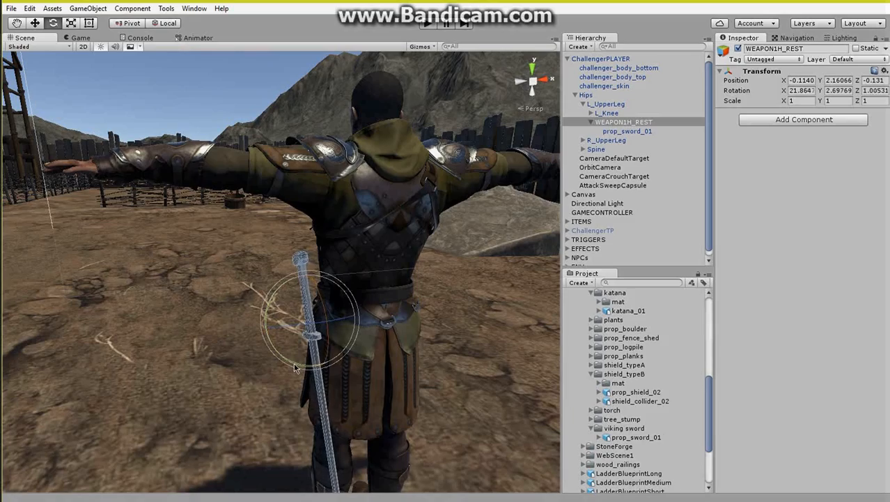
Step: Shift the WEAPON1H_REST bone forward along the left hip to about X -0.115, Y 0.056, Z -0.129
alt+drag(407, 371, 556, 350)
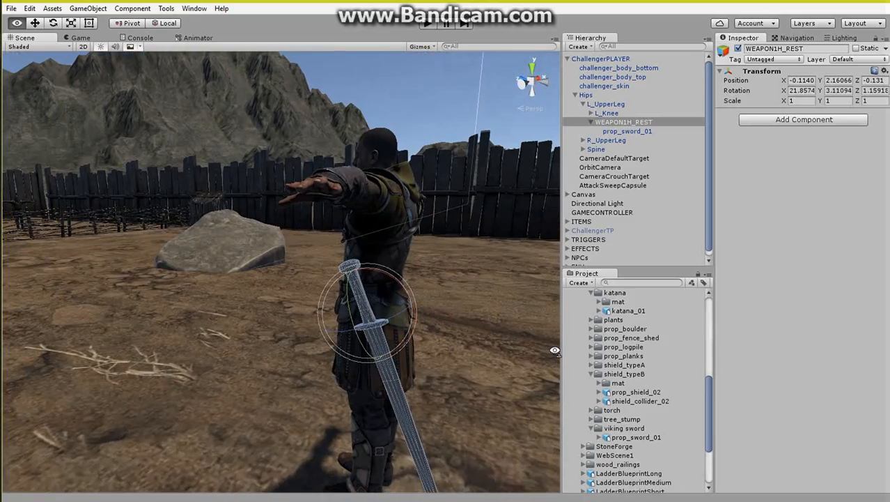
click(35, 23)
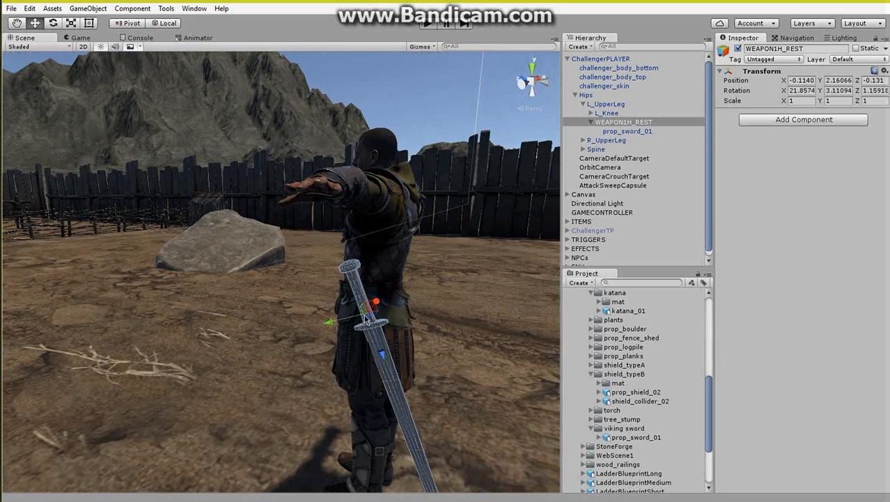
drag(328, 318, 318, 322)
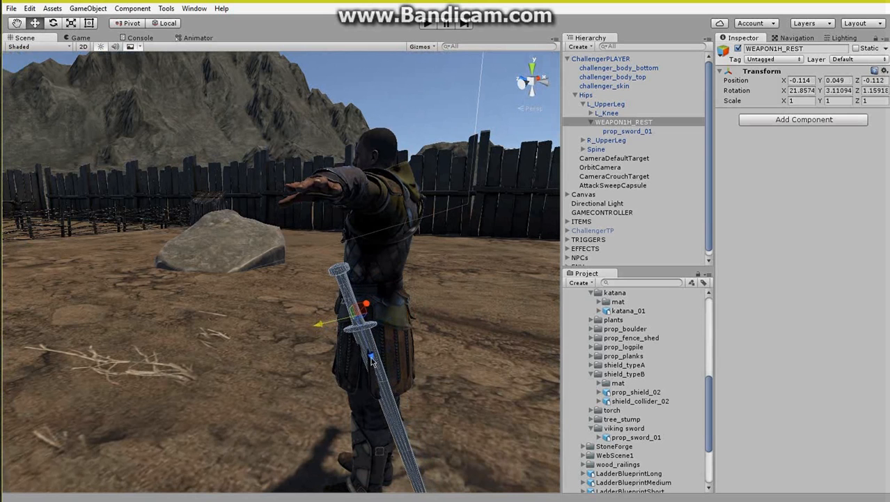
drag(373, 361, 186, 361)
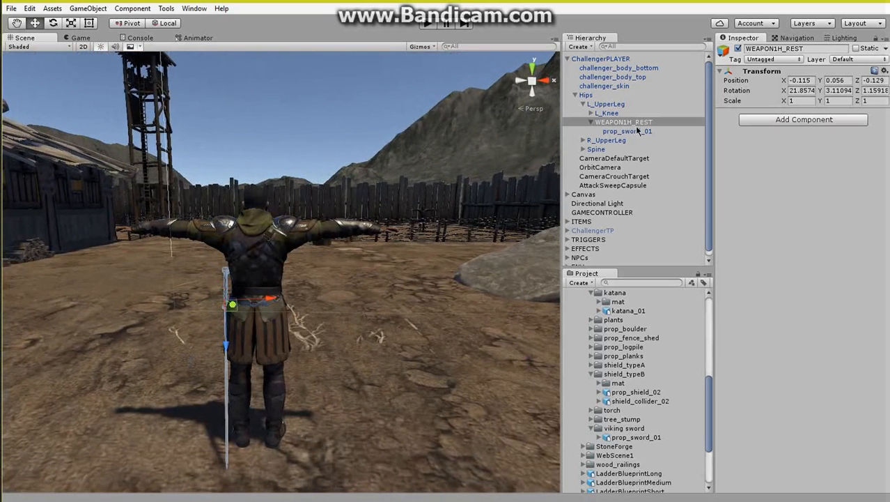
Step: Reparent prop_sword_01 to the WEAPON_WIELD bone under the right wrist and reset the sword's transform
click(603, 59)
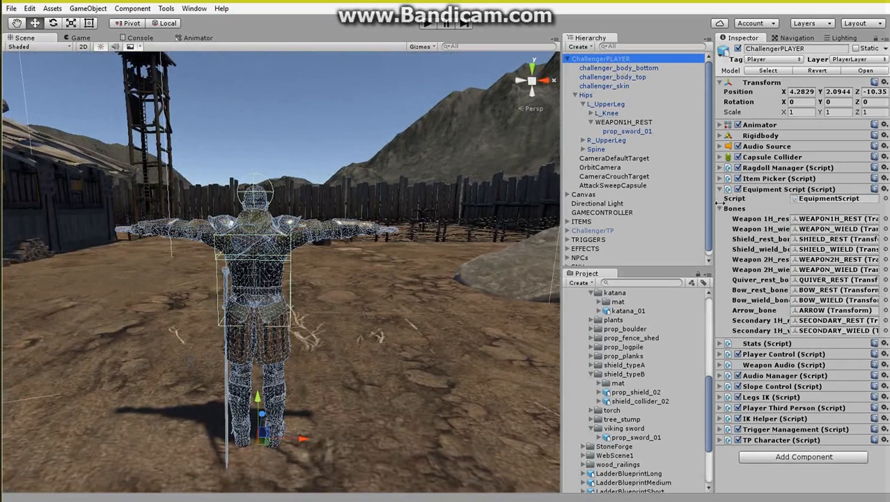
click(819, 230)
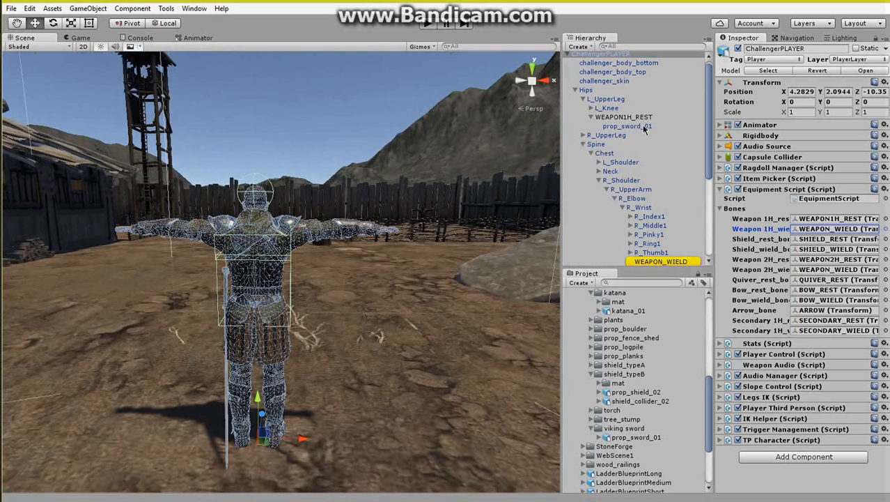
drag(641, 128, 674, 262)
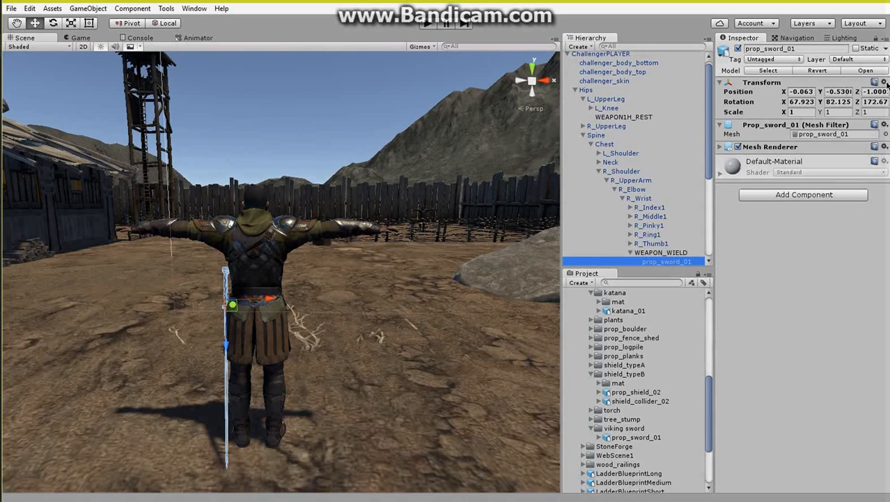
click(884, 82)
click(841, 94)
Step: Rotate the WEAPON_WIELD bone at the right wrist and set its Z rotation to 90
alt+drag(334, 293, 212, 309)
alt+right_drag(212, 308, 307, 303)
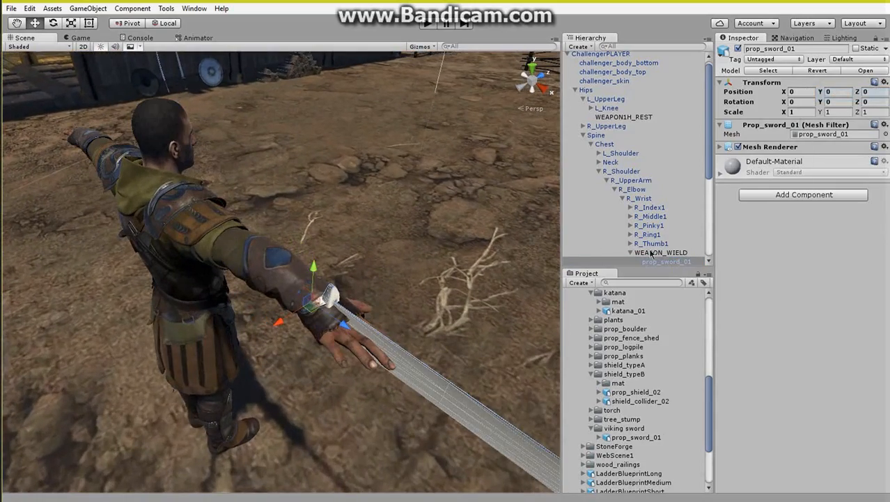
scroll(662, 230, down, 2)
click(664, 220)
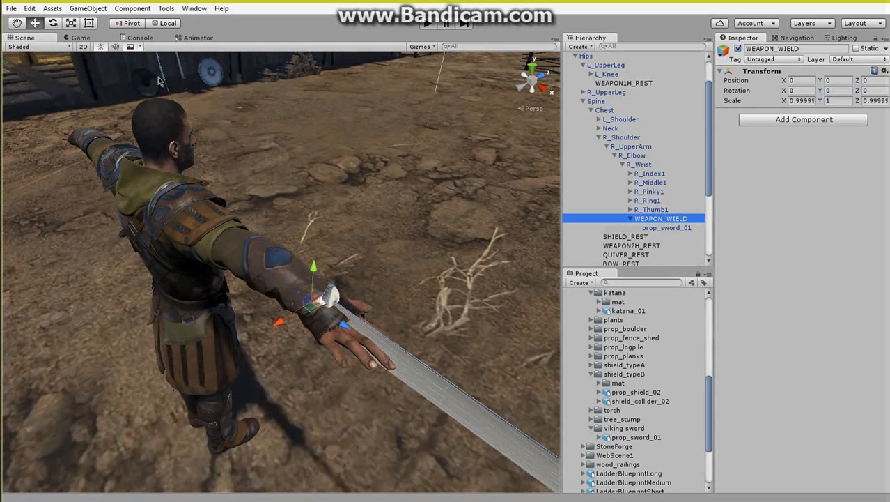
click(56, 25)
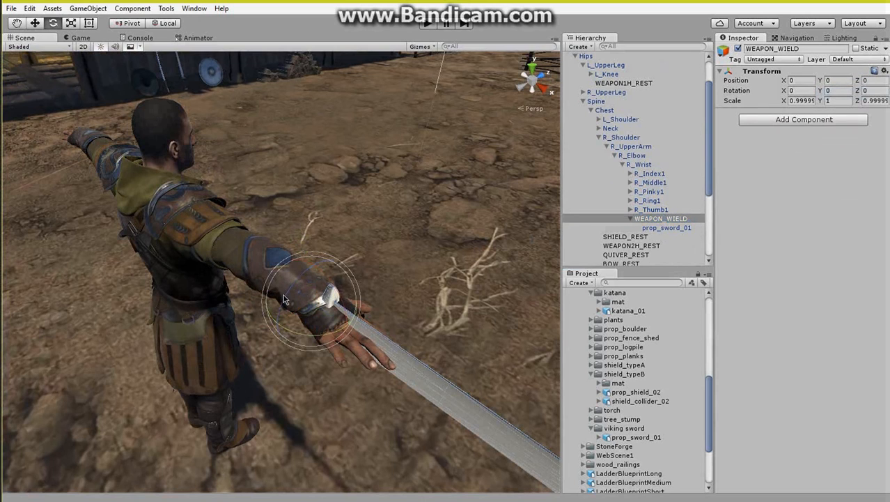
drag(283, 294, 356, 247)
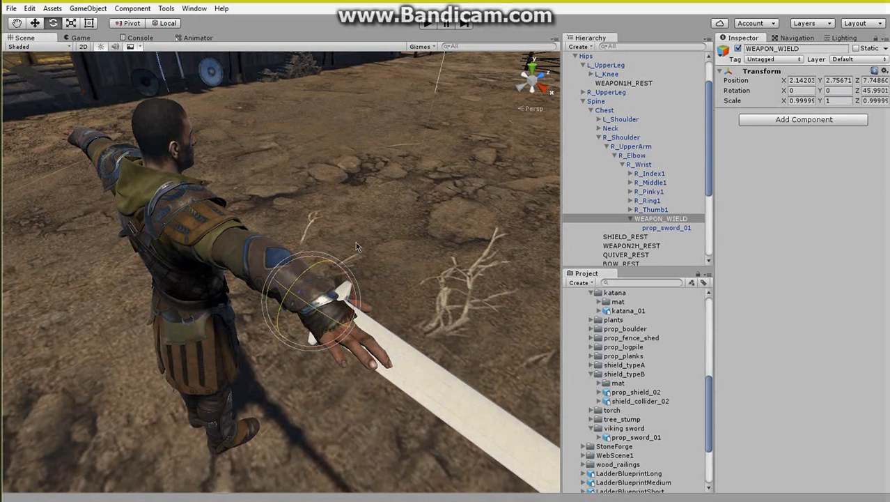
click(869, 94)
text(90)
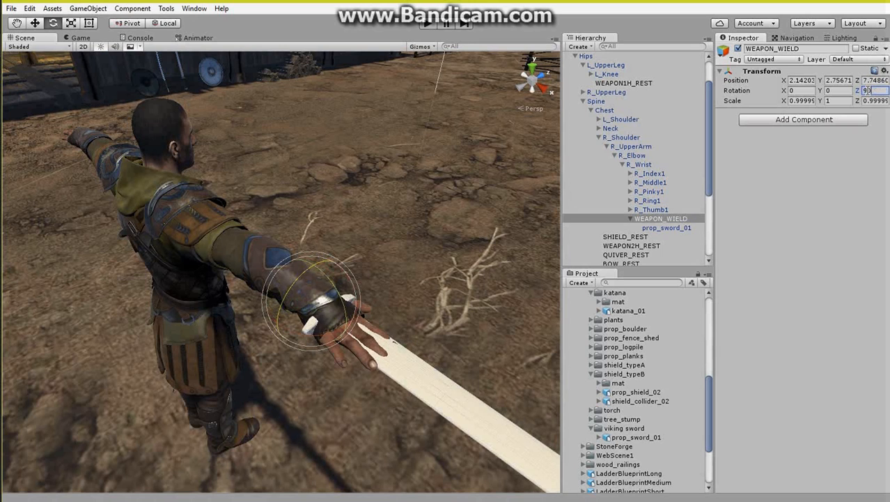
Step: Turn the WEAPON_WIELD bone so the sword lies across the hand and set its Y rotation to -90
drag(326, 337, 452, 276)
click(832, 91)
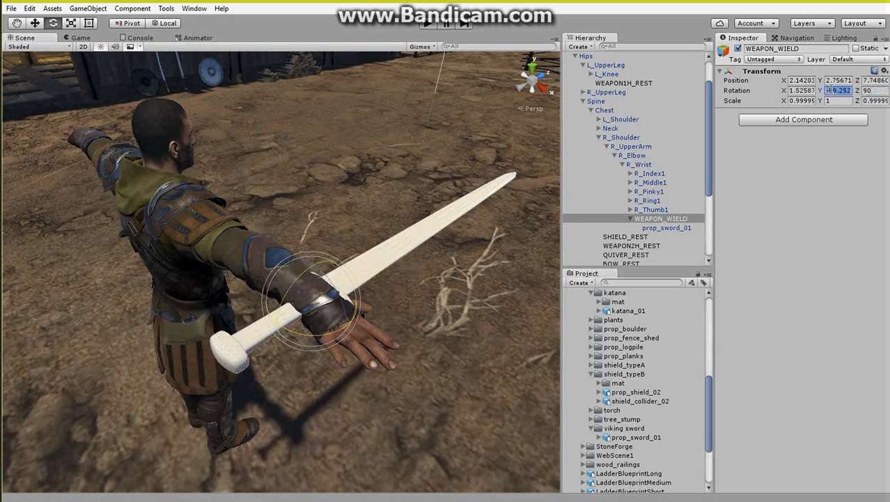
text(-90)
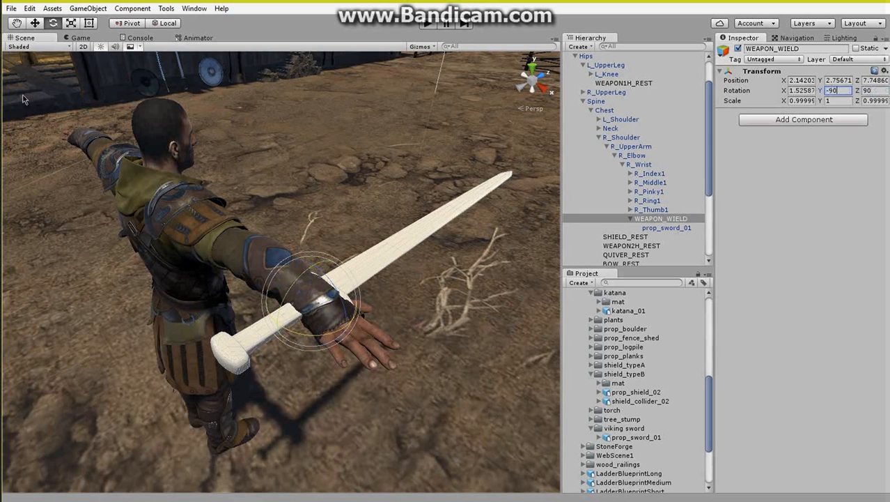
Step: Move the WEAPON_WIELD bone into the right palm at about X -0.0173, Y -0.0203, Z 0.0826
click(35, 23)
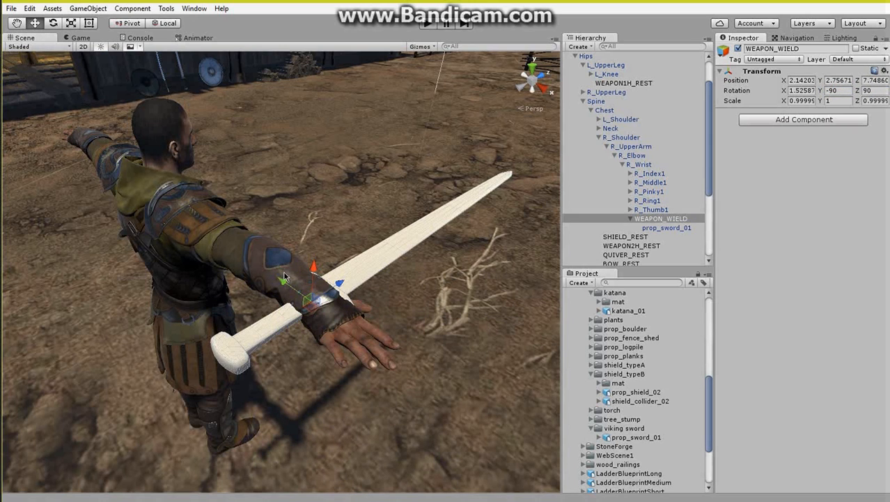
drag(281, 280, 119, 249)
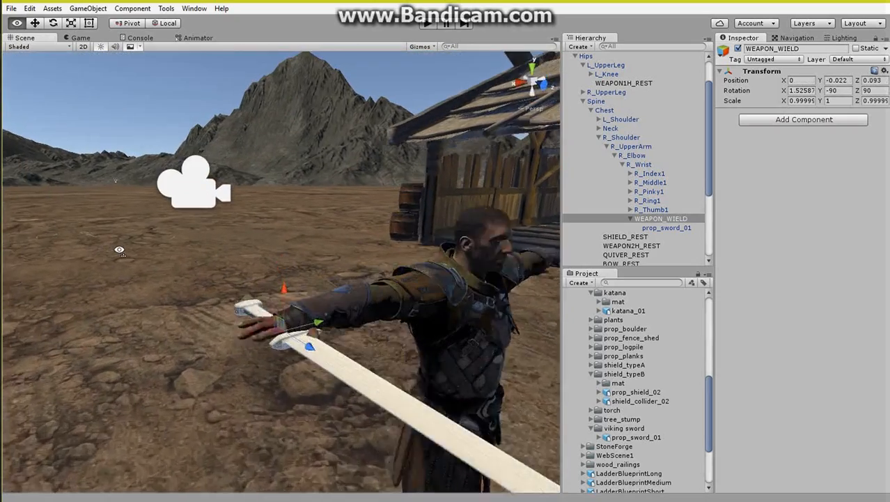
key(w)
right_drag(119, 250, 132, 301)
drag(281, 318, 298, 327)
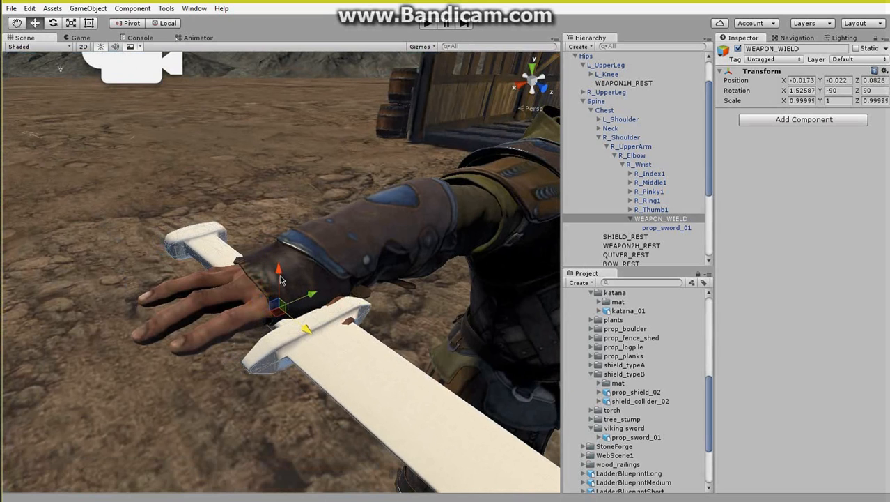
drag(281, 279, 281, 276)
scroll(300, 327, down, 5)
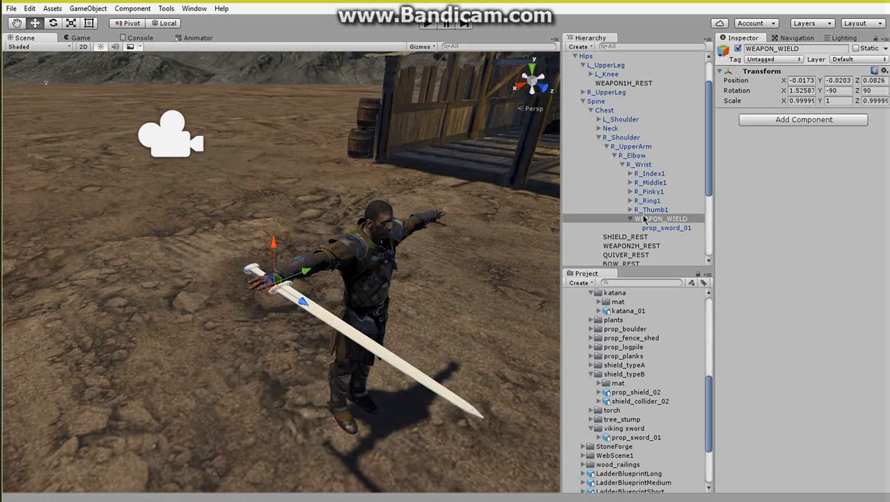
Step: Locate the SECONDARY_REST bone from ChallengerPLAYER's Equipment Script, reparent prop_sword_01 to it and reset the sword's transform
click(669, 229)
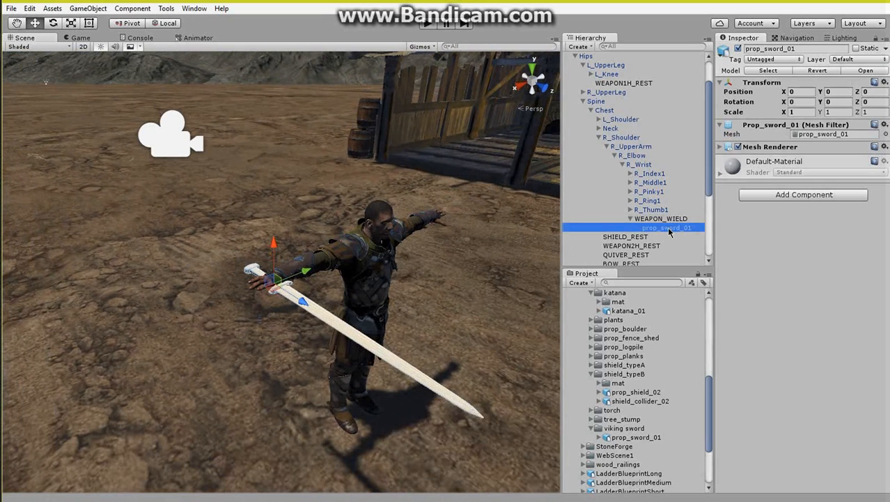
scroll(605, 67, up, 2)
click(603, 59)
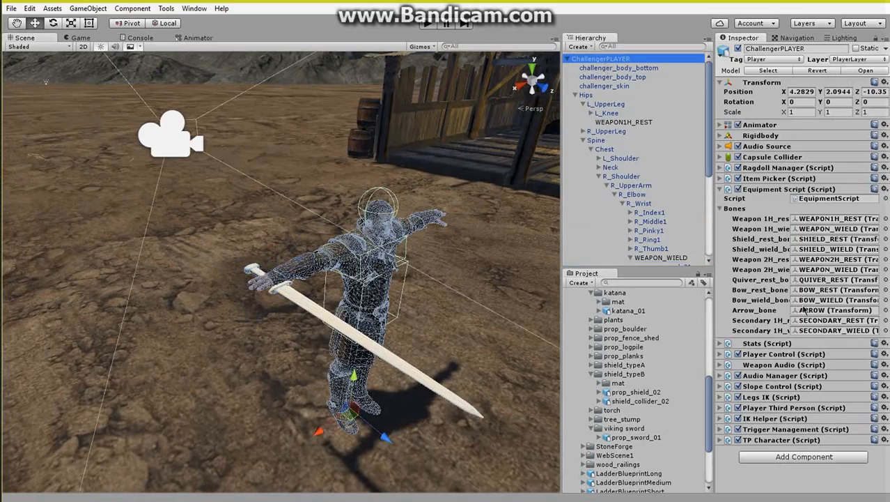
click(829, 320)
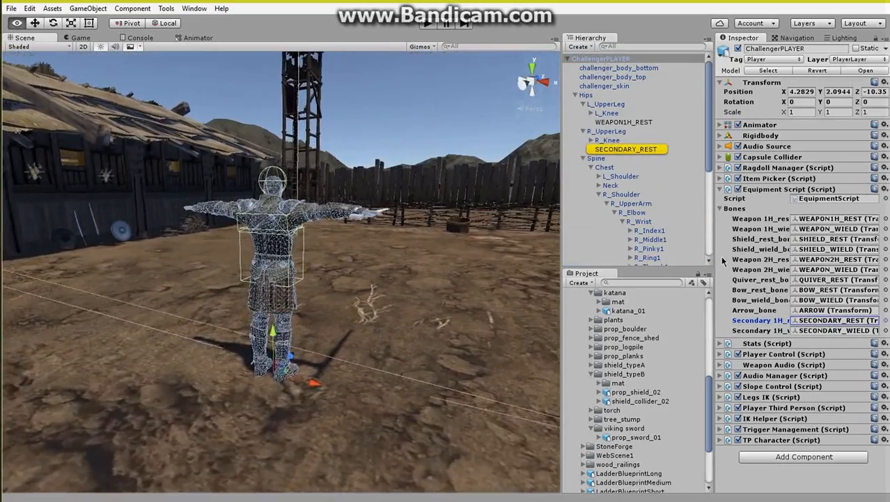
right_drag(722, 261, 723, 261)
key(w)
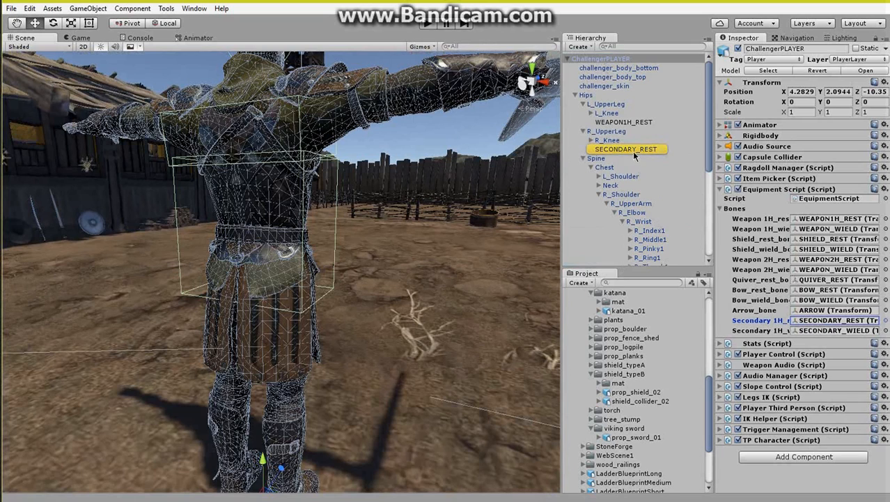
double_click(630, 149)
scroll(618, 202, down, 4)
drag(667, 185, 647, 103)
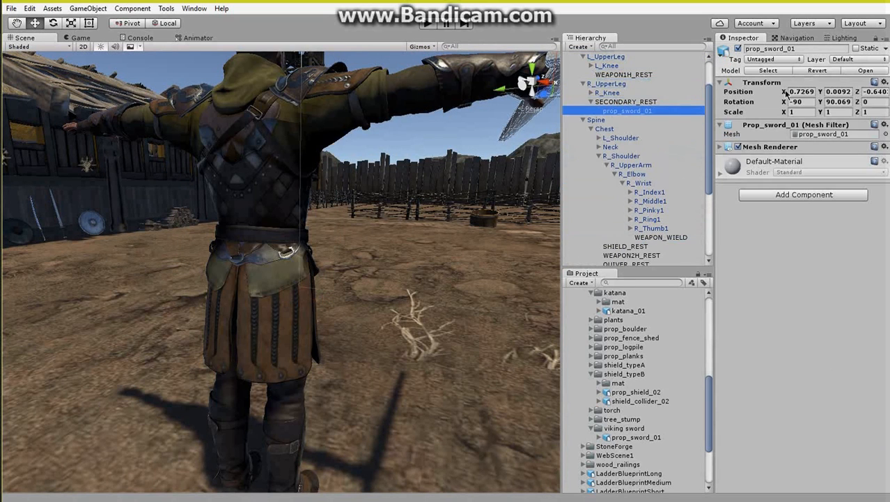
click(882, 83)
click(843, 91)
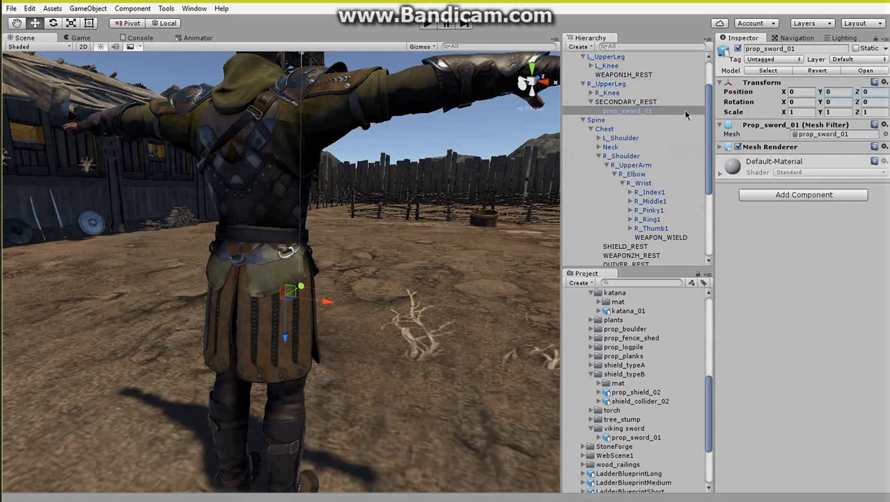
Step: Place the SECONDARY_REST bone beside the right hip at X 0.118, Y 0.036, Z -0.146 and tilt it to about 18.7, -4.8, -2.0
click(640, 103)
mouse_move(323, 301)
mouse_down()
mouse_move(332, 321)
mouse_move(314, 327)
mouse_move(314, 315)
mouse_up()
click(57, 25)
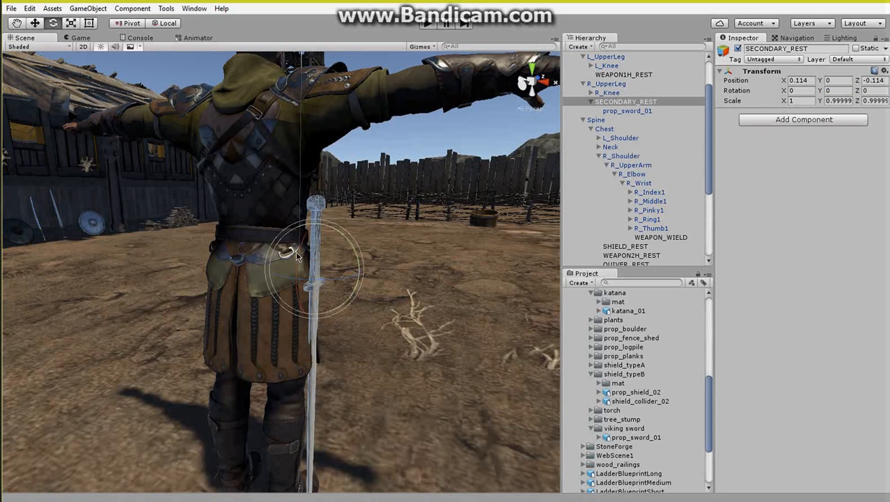
drag(297, 256, 337, 312)
key(d)
right_drag(382, 321, 276, 256)
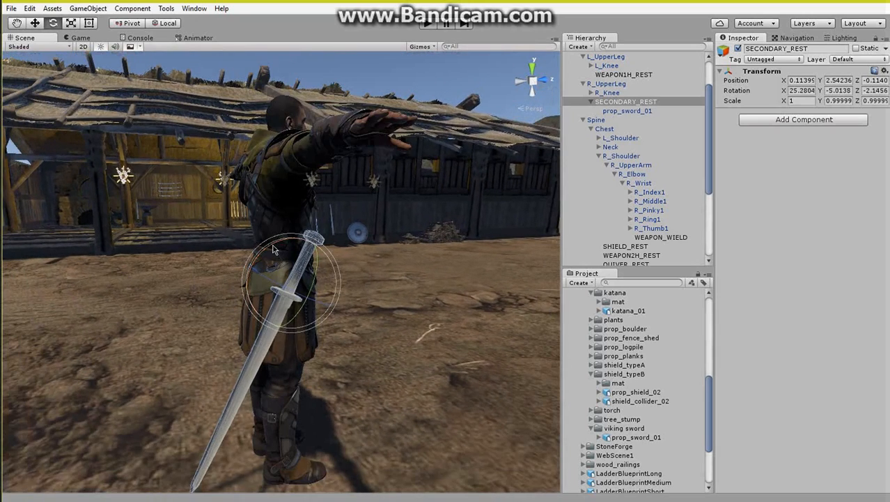
drag(273, 250, 296, 273)
click(35, 23)
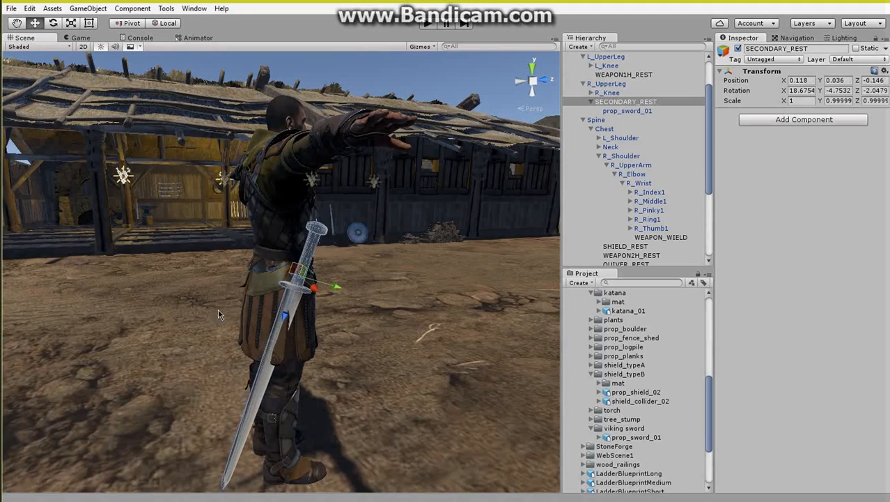
alt+drag(218, 314, 450, 302)
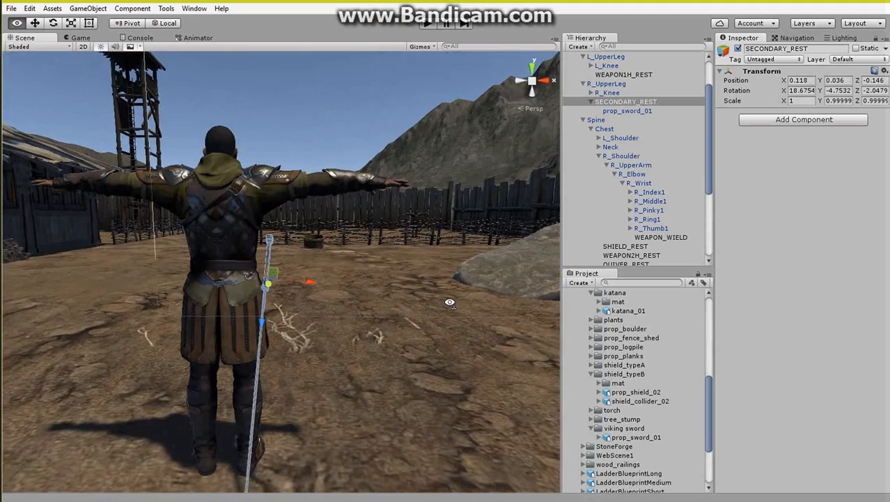
Step: Reparent prop_sword_01 to the SECONDARY_WIELD bone under the left wrist and reset the sword's transform
scroll(607, 102, up, 3)
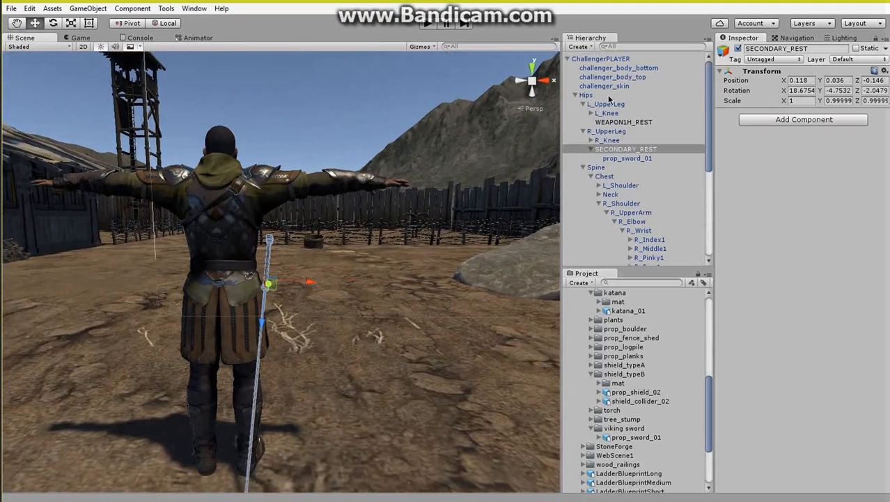
click(600, 59)
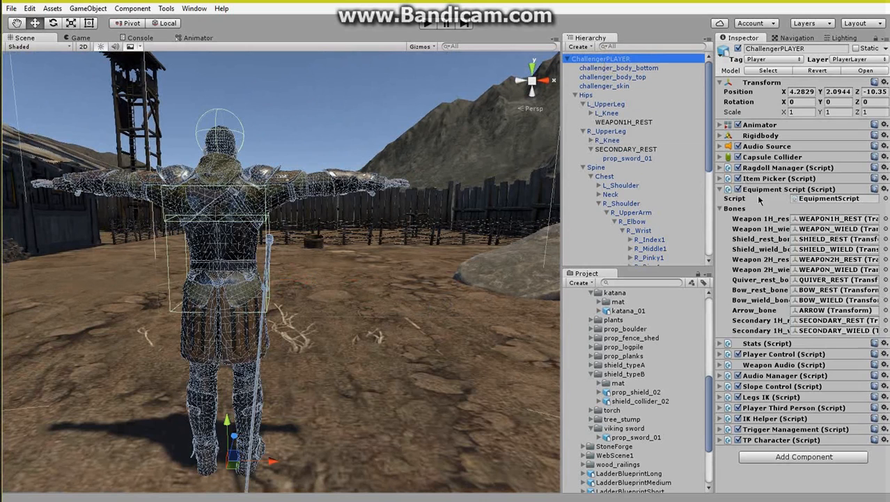
click(824, 331)
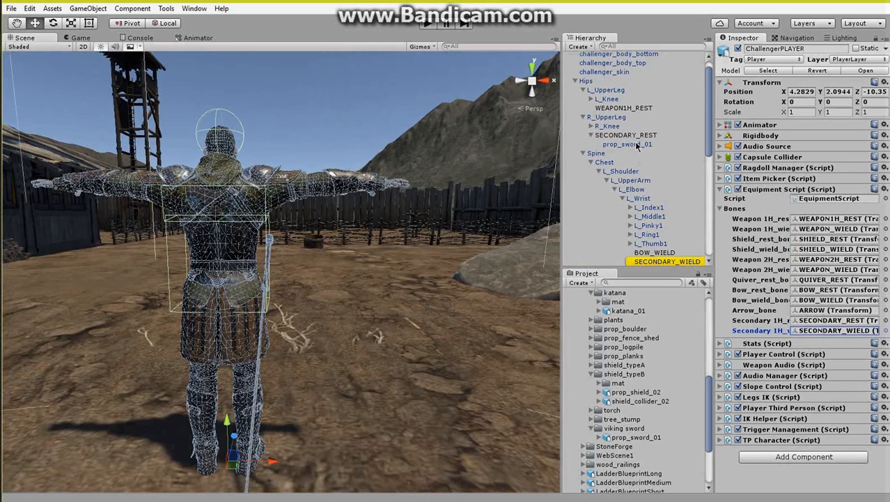
drag(636, 145, 667, 259)
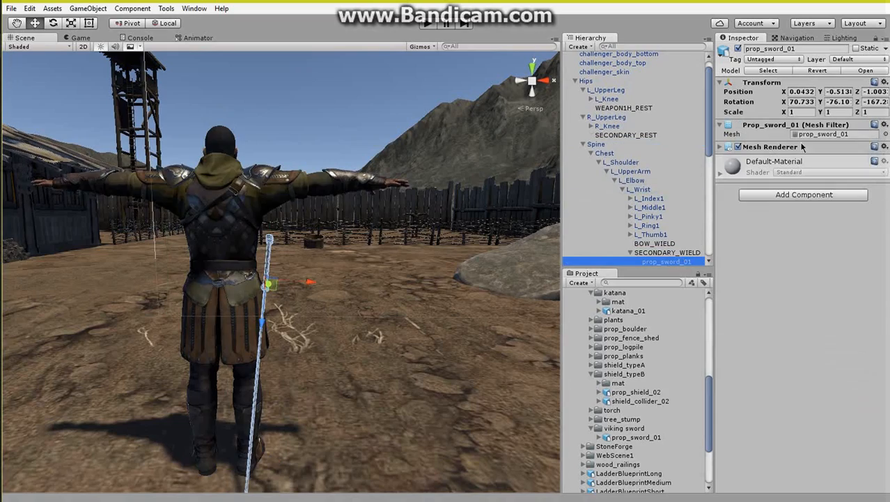
click(885, 82)
click(841, 93)
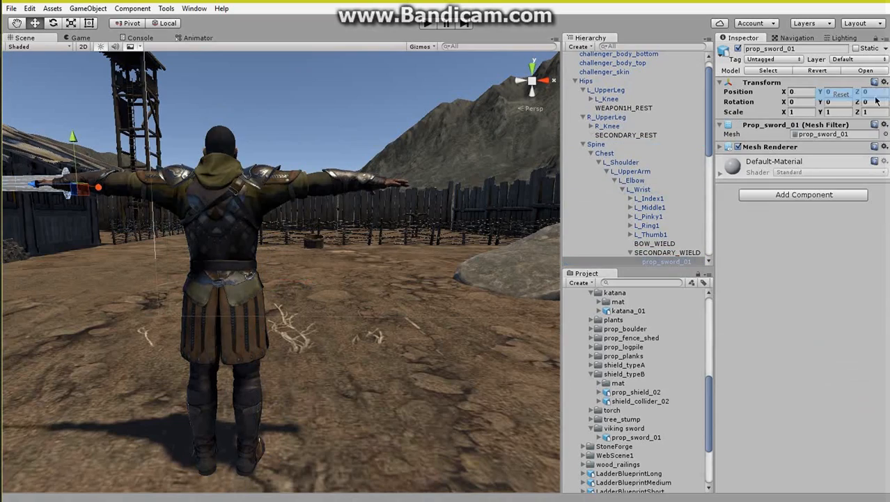
Step: Rotate the SECONDARY_WIELD bone across the left wrist and set its Y rotation to 90
alt+drag(322, 237, 290, 287)
right_drag(289, 288, 307, 273)
click(671, 254)
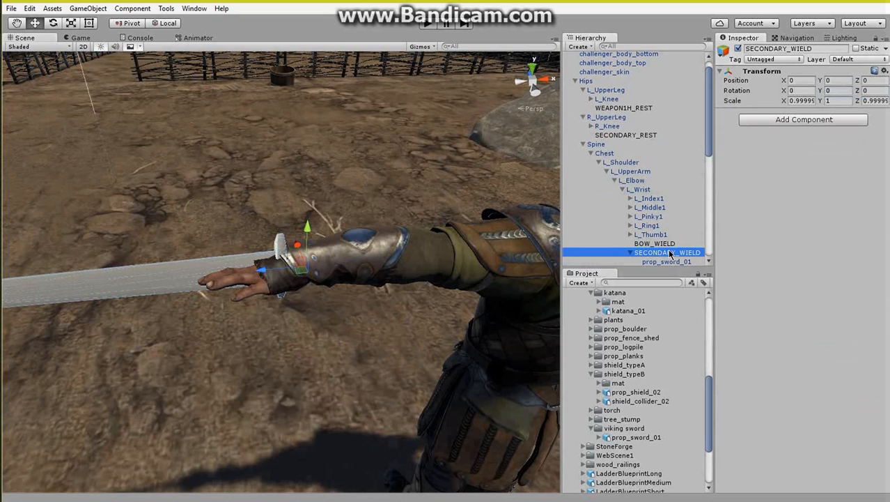
click(53, 23)
drag(330, 293, 343, 252)
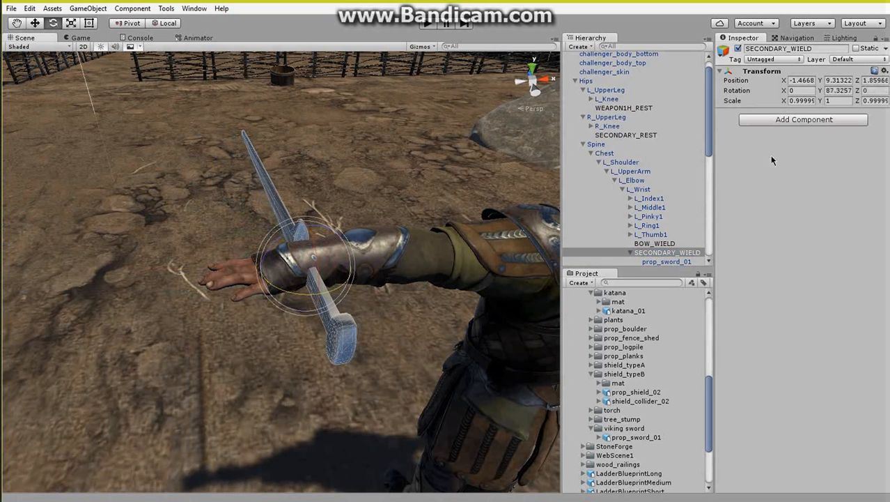
double_click(834, 90)
text(90)
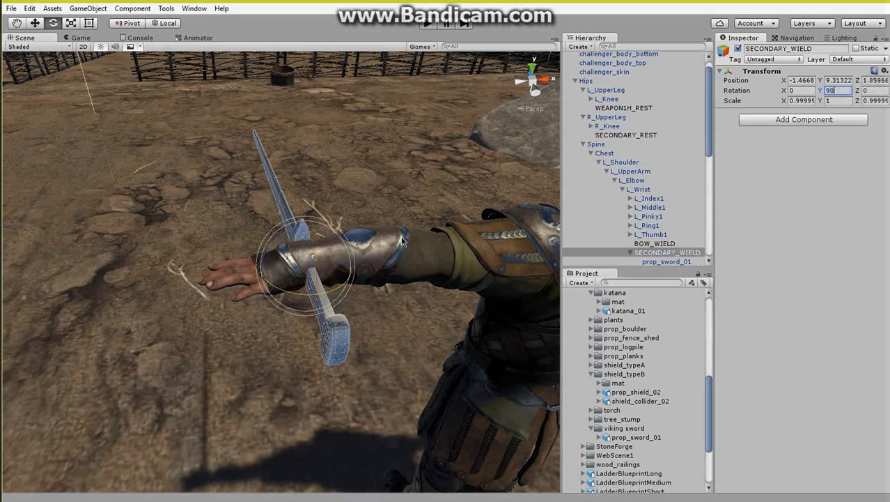
Step: Roll the SECONDARY_WIELD bone around the sword's length and set its Z rotation to -90
drag(286, 234, 395, 230)
click(871, 91)
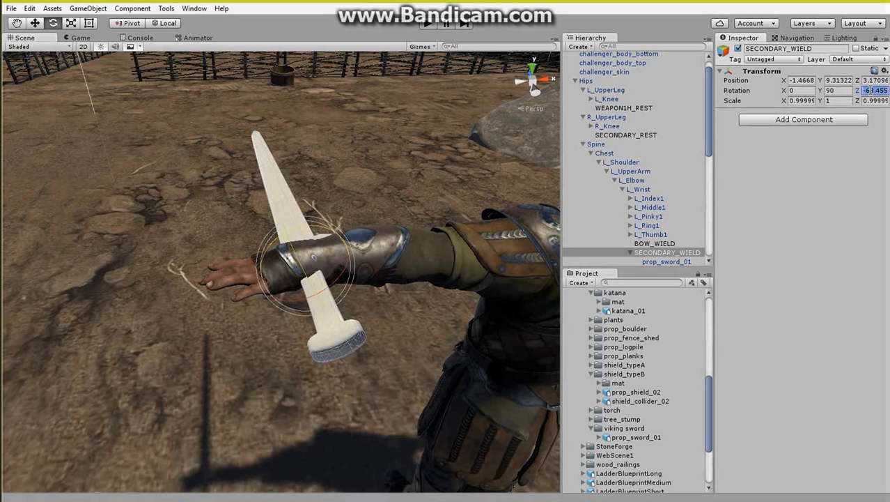
text(-90)
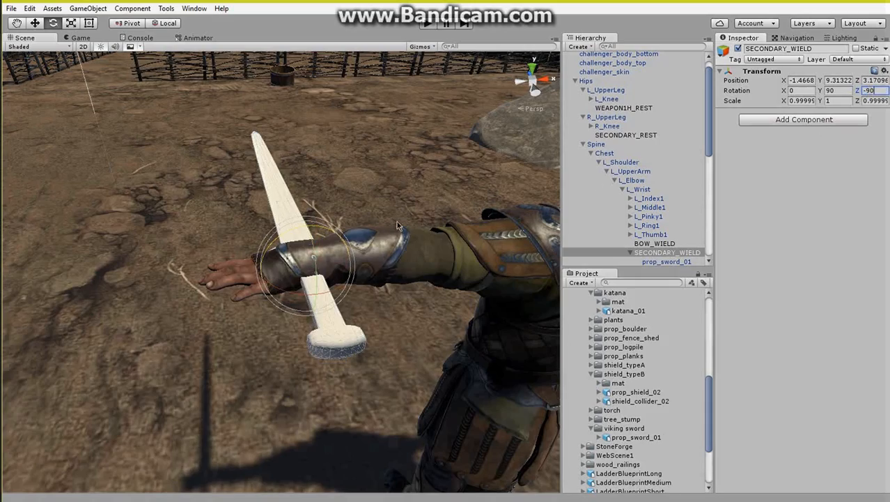
Step: Move the SECONDARY_WIELD bone into the left palm at about X 0.0136, Y -0.0127, Z 0.0944
right_drag(251, 225, 342, 192)
key(a)
key(w)
key(d)
key(s)
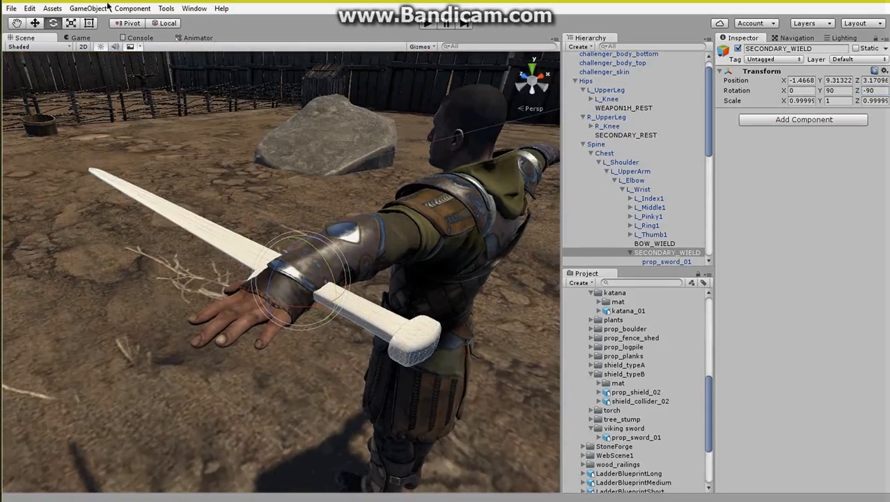
click(36, 24)
drag(328, 269, 311, 277)
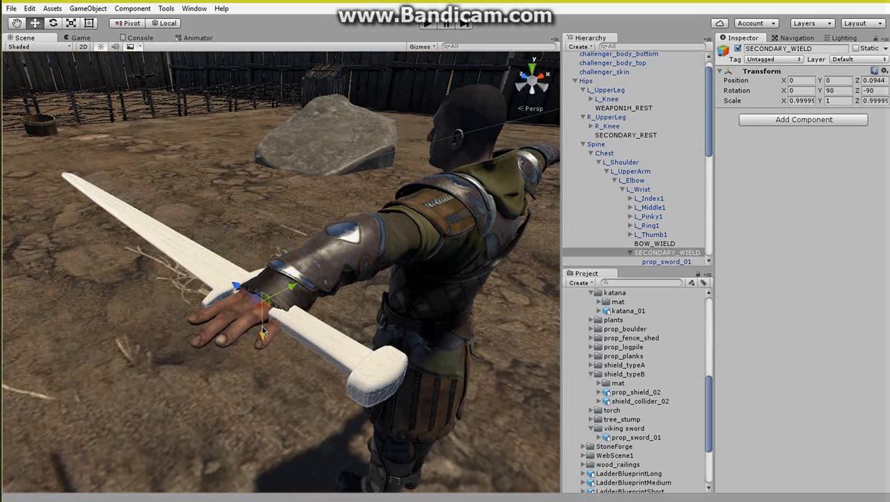
drag(262, 329, 262, 335)
alt+drag(165, 326, 458, 298)
scroll(457, 298, up, 3)
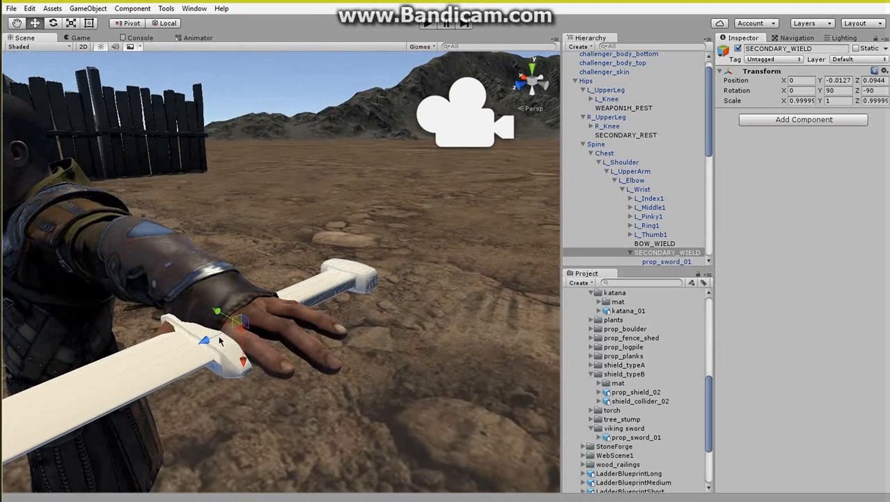
drag(210, 341, 28, 271)
Step: Delete prop_sword_01 from the SECONDARY_WIELD bone
scroll(635, 236, down, 3)
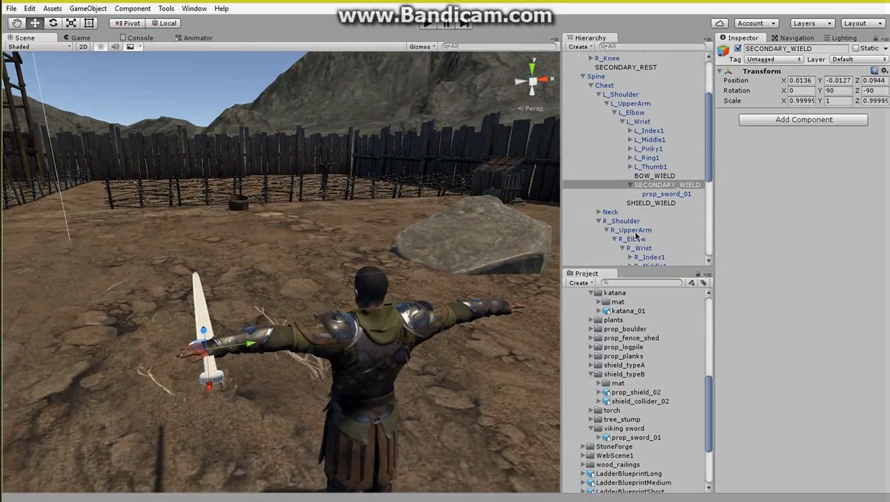
click(666, 195)
right_click(666, 196)
click(680, 257)
Step: Locate the SHIELD_REST bone from ChallengerPLAYER's Equipment Script, add prop_shield_02 under it and reset the shield's transform
scroll(599, 140, up, 4)
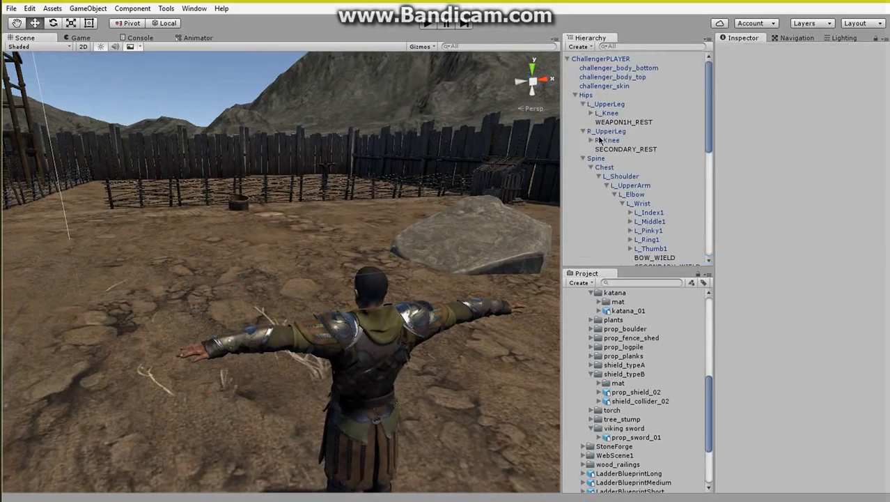
click(612, 60)
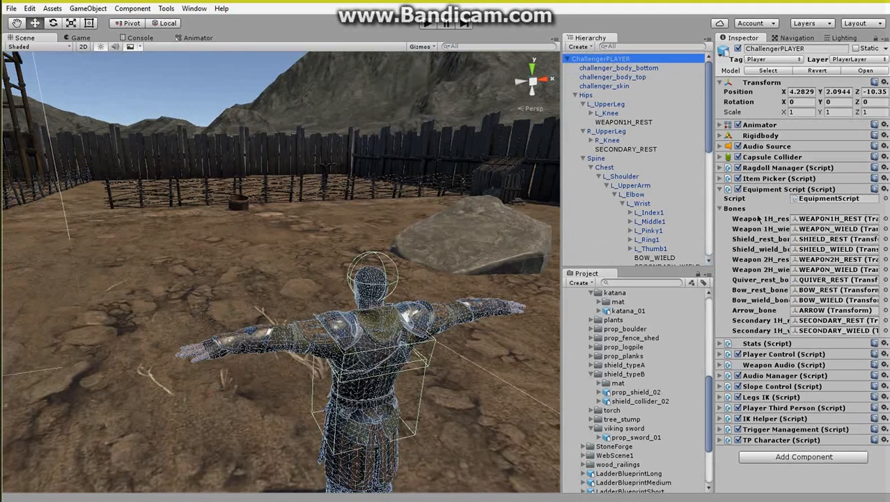
click(822, 241)
key(s)
right_drag(400, 214, 414, 221)
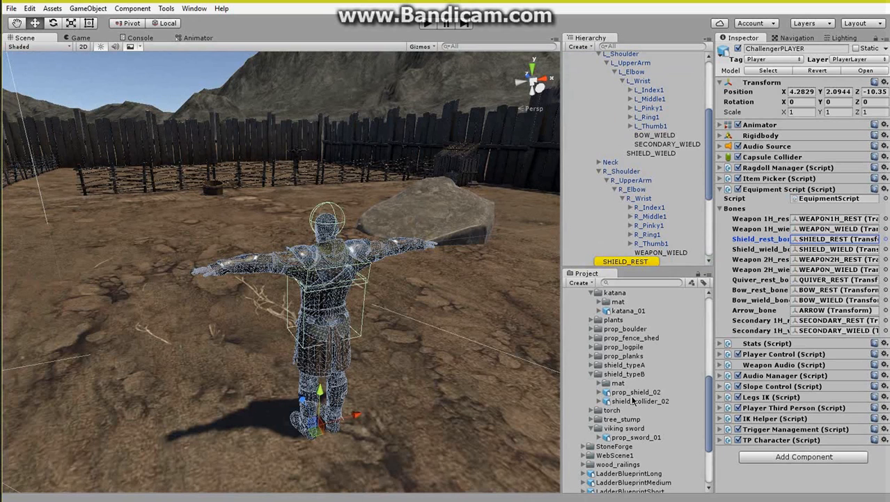
drag(632, 393, 644, 249)
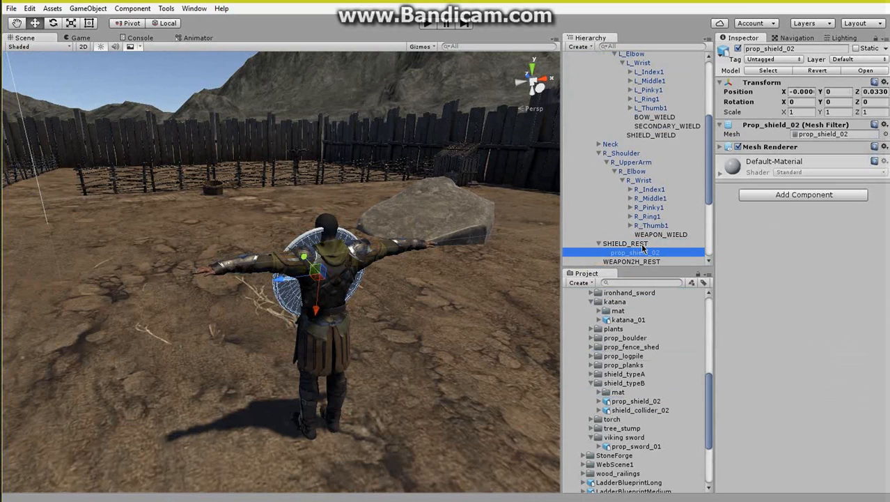
click(884, 83)
click(836, 91)
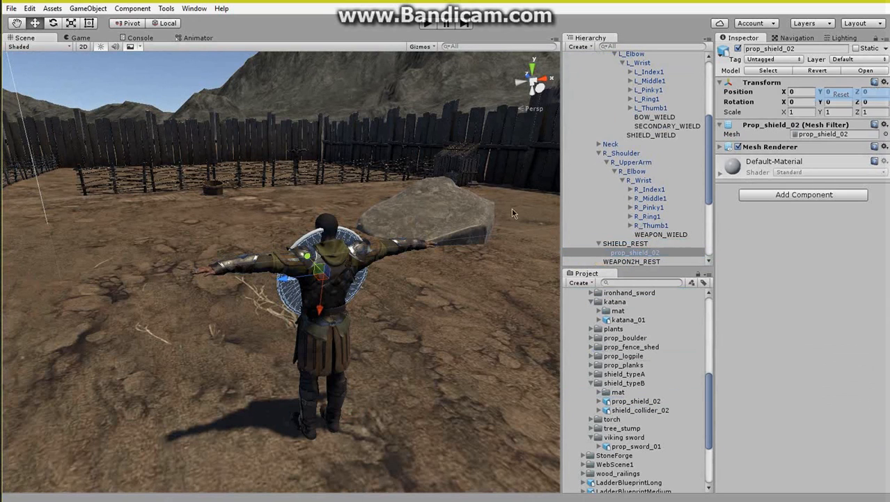
Step: Move the SHIELD_REST bone out behind the back to about Y -0.226 and rotate it to about Y 180, Z 188, facing the shield outward
alt+drag(411, 251, 397, 264)
click(630, 244)
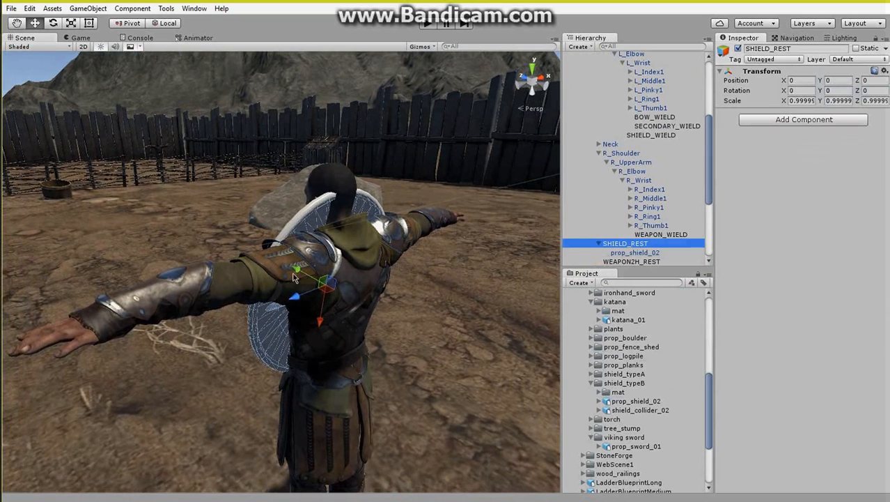
drag(293, 278, 333, 284)
click(53, 23)
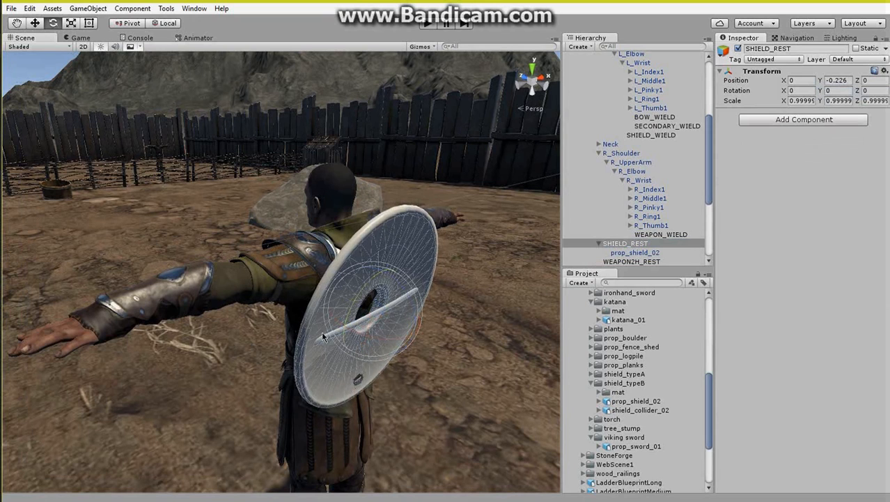
drag(366, 336, 630, 340)
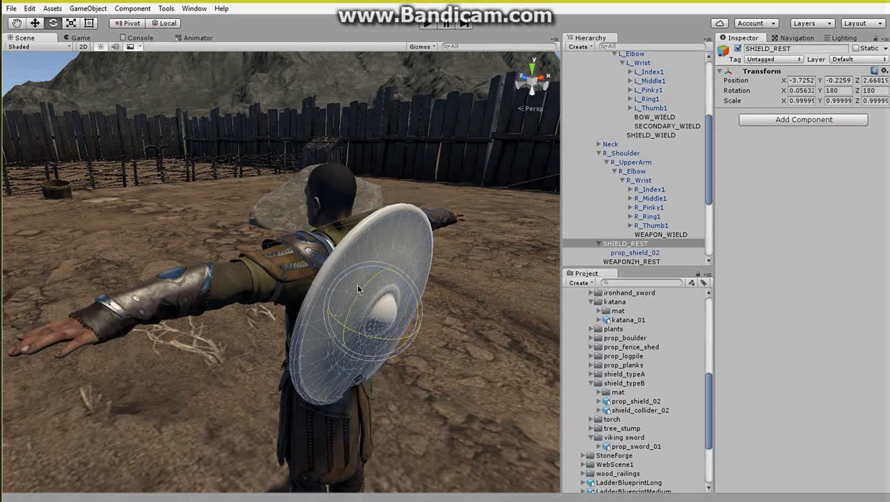
drag(412, 302, 312, 283)
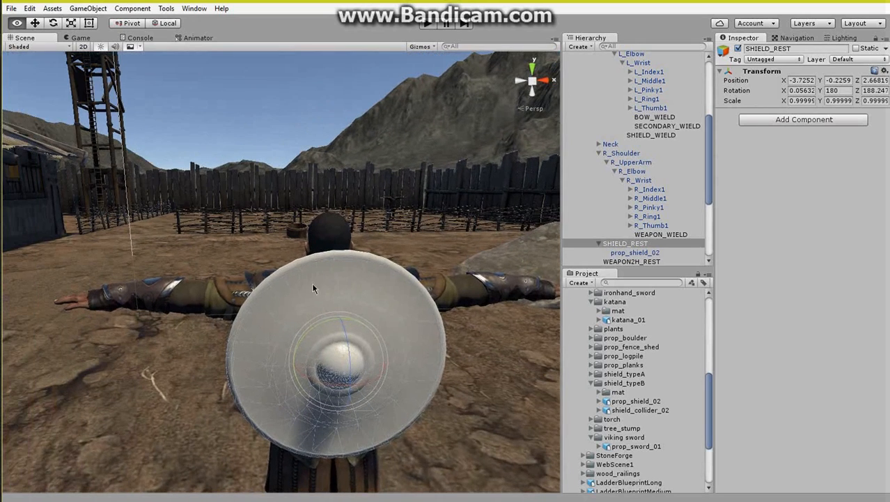
Step: Position the SHIELD_REST bone at the middle of the character's back, at about X 0.077, Y -0.237, Z 0.06
key(w)
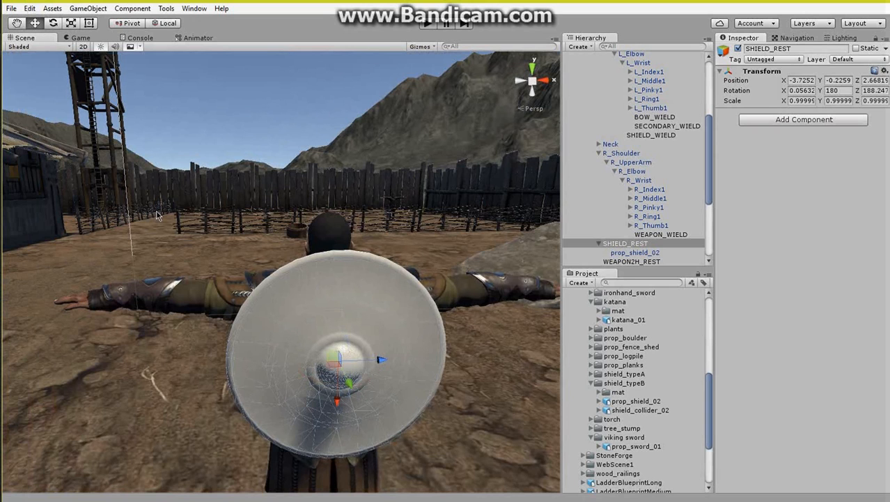
drag(333, 355, 309, 363)
key(q)
right_drag(327, 388, 309, 352)
key(s)
key(d)
drag(263, 270, 250, 348)
drag(286, 298, 291, 303)
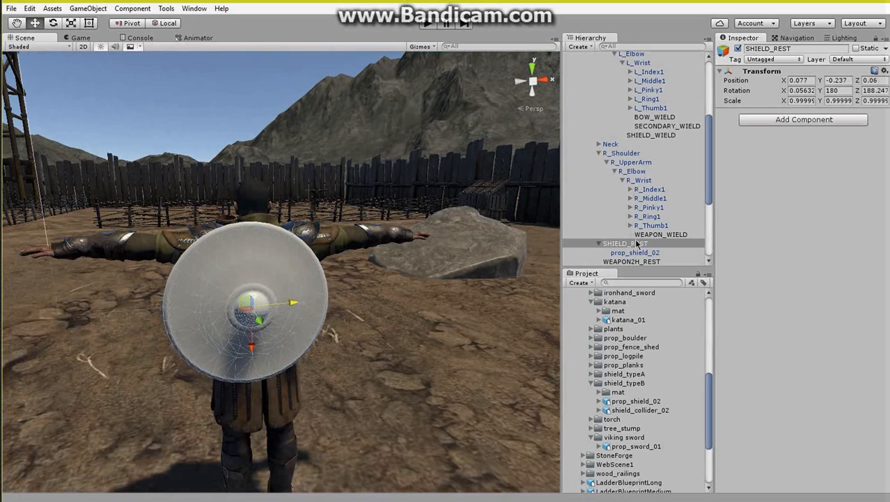
Step: Locate the SHIELD_WIELD bone from the shield wield slot of ChallengerPLAYER's Equipment Script
scroll(610, 140, up, 5)
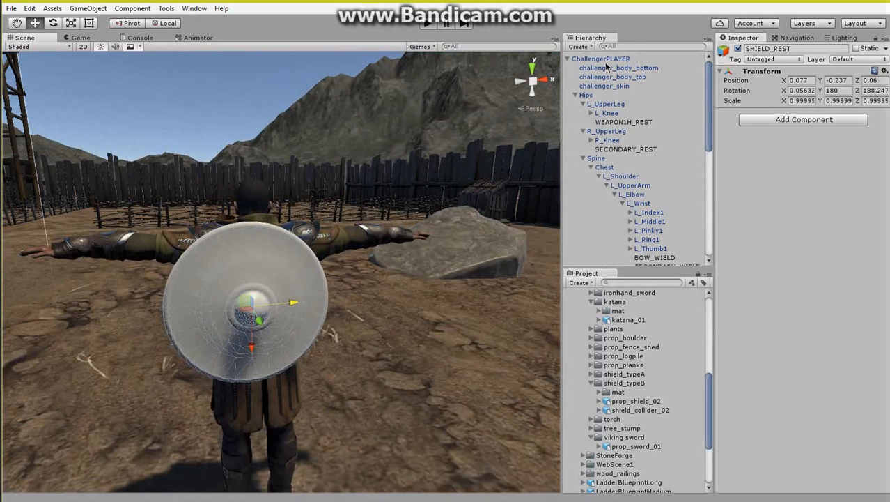
click(603, 59)
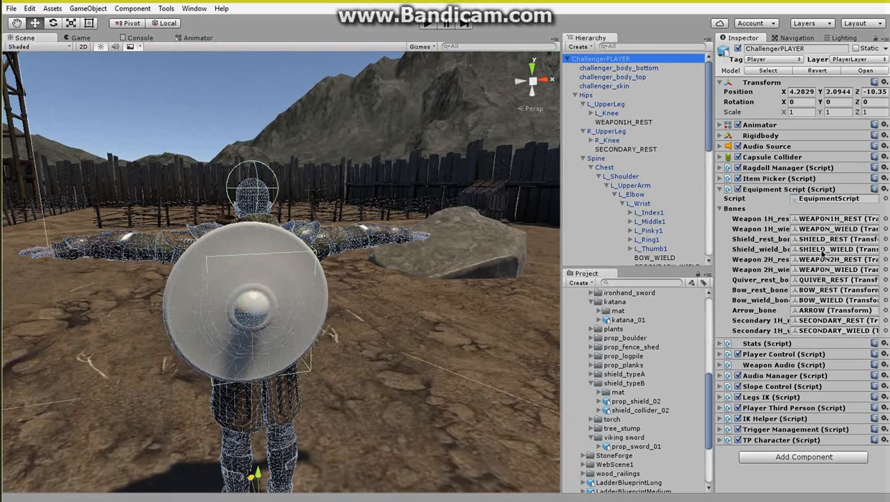
click(823, 251)
right_drag(395, 243, 343, 234)
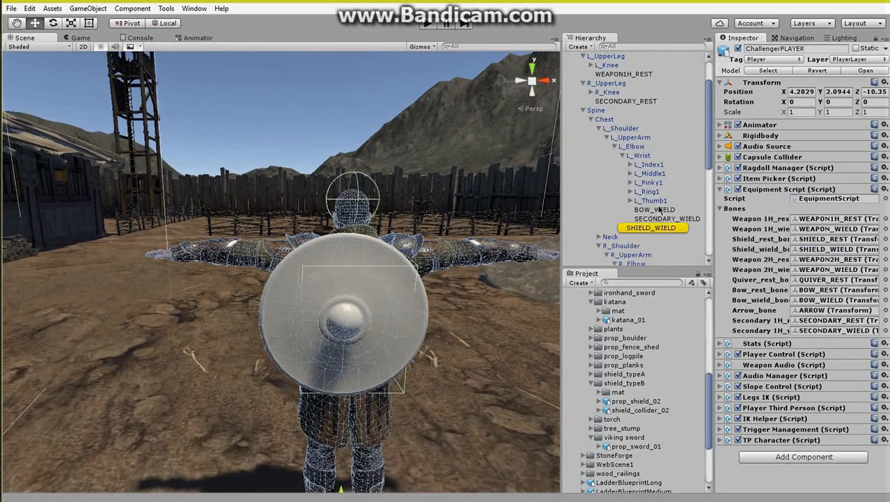
scroll(662, 214, down, 3)
scroll(644, 206, down, 4)
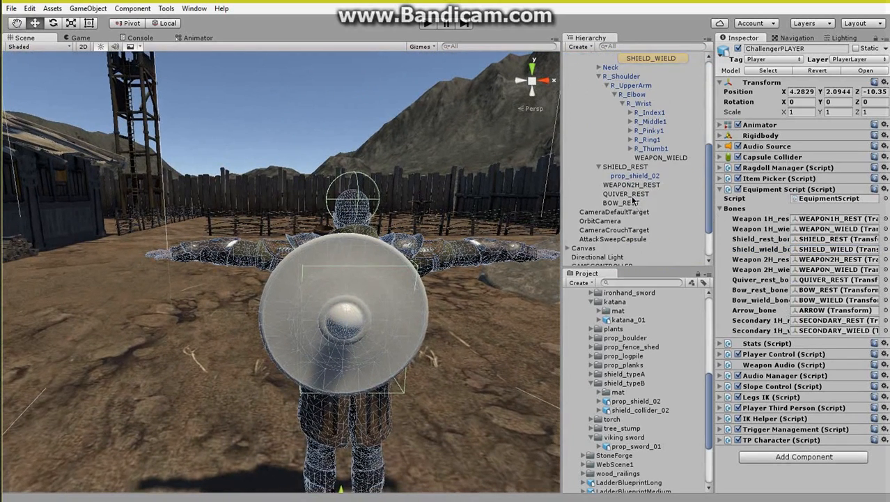
Step: Move prop_shield_02 from SHIELD_REST to the SHIELD_WIELD bone and reset the shield's transform
drag(636, 180, 651, 58)
click(655, 59)
scroll(669, 140, up, 3)
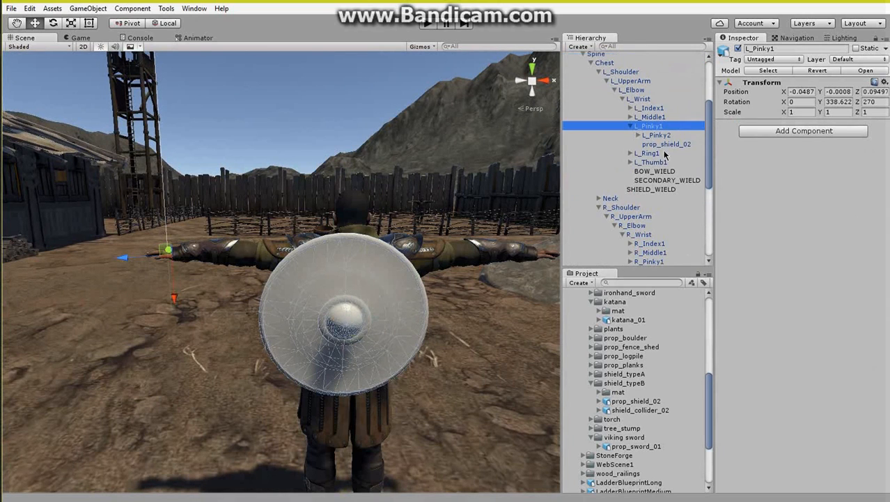
drag(666, 148, 669, 192)
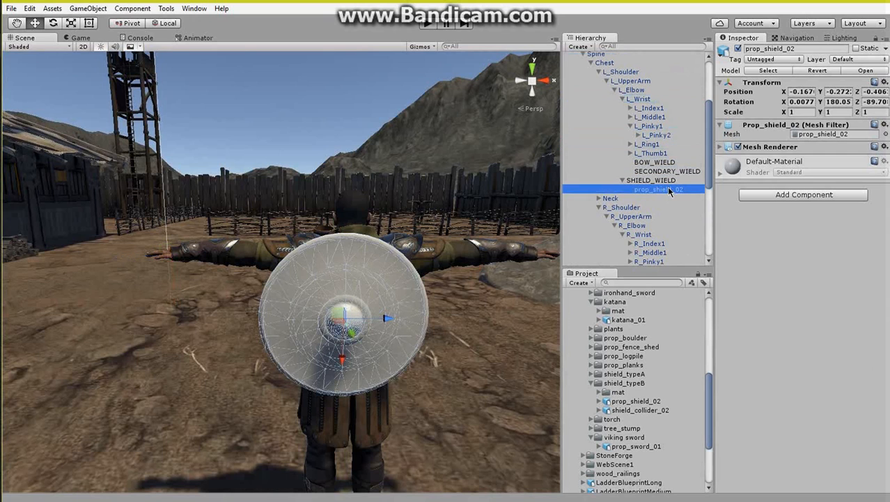
click(885, 82)
click(841, 92)
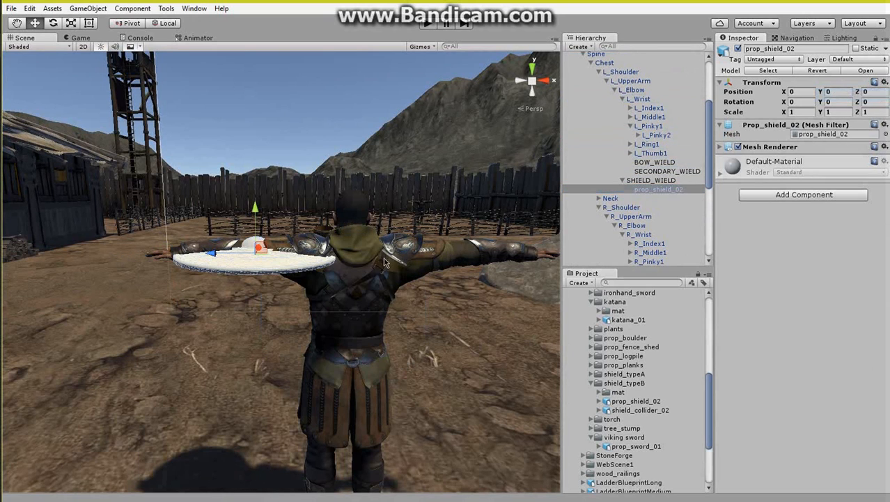
Step: Move the SHIELD_WIELD bone above the left forearm to about Y 0.046, Z 0.155
click(651, 180)
key(f)
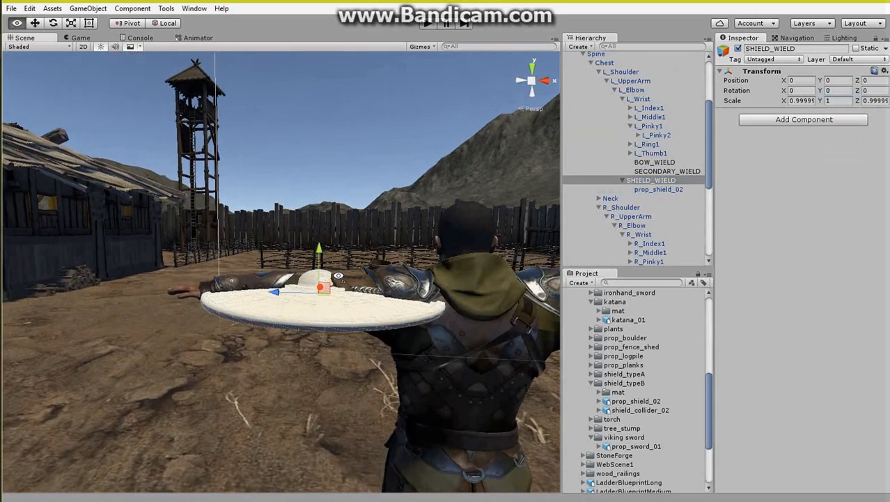
drag(339, 279, 338, 258)
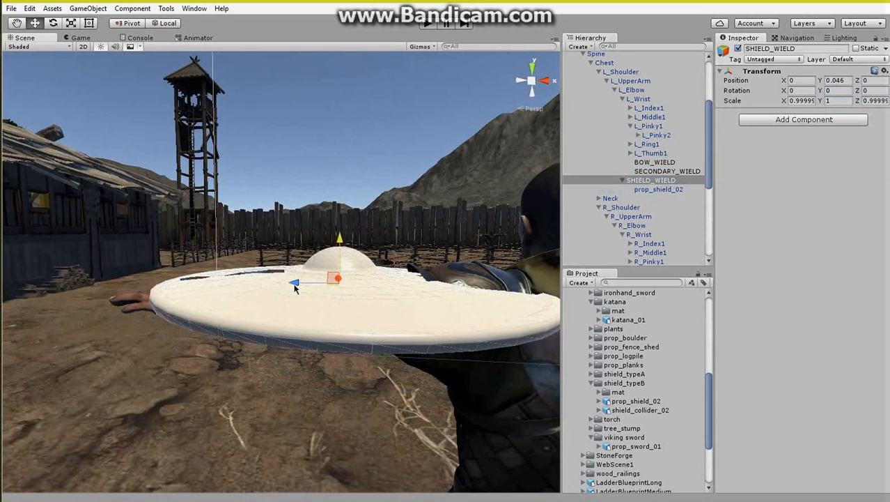
drag(288, 284, 223, 282)
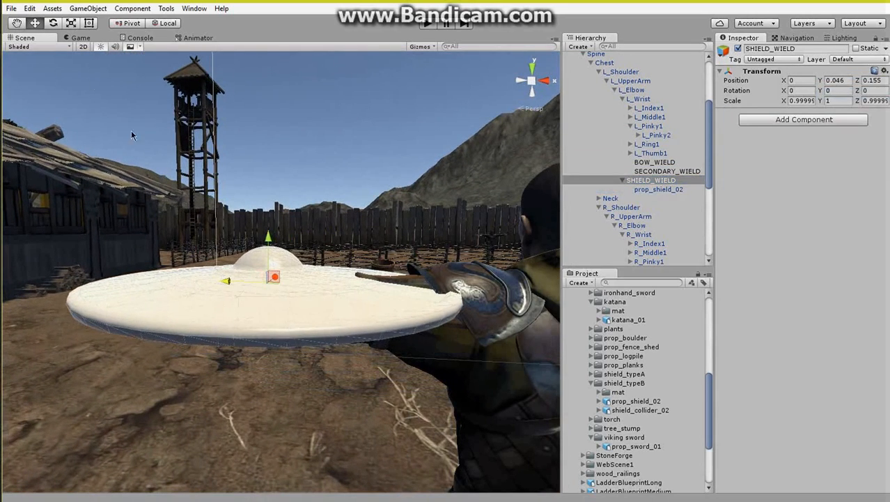
Step: Tilt the SHIELD_WIELD bone about 5 degrees around X and shift it towards the hand to about Y 0.054, Z 0.202
click(52, 23)
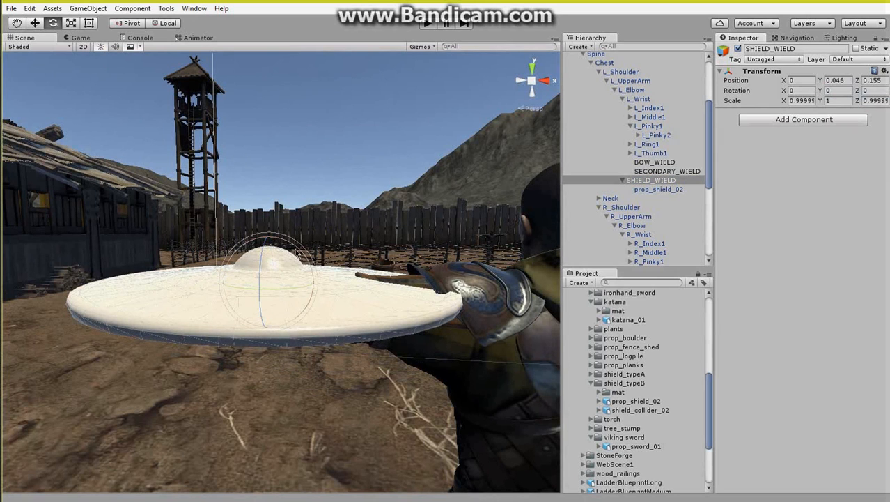
drag(307, 297, 264, 233)
click(41, 24)
scroll(285, 348, down, 5)
right_drag(285, 348, 296, 293)
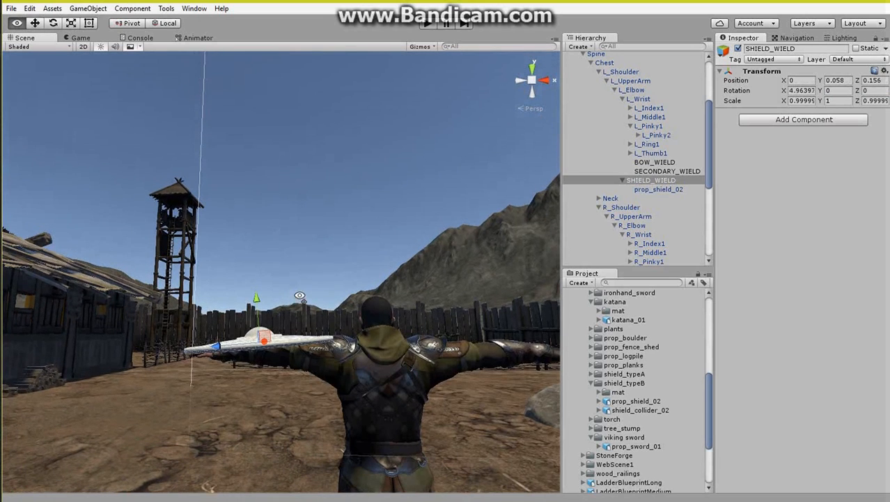
drag(217, 348, 208, 348)
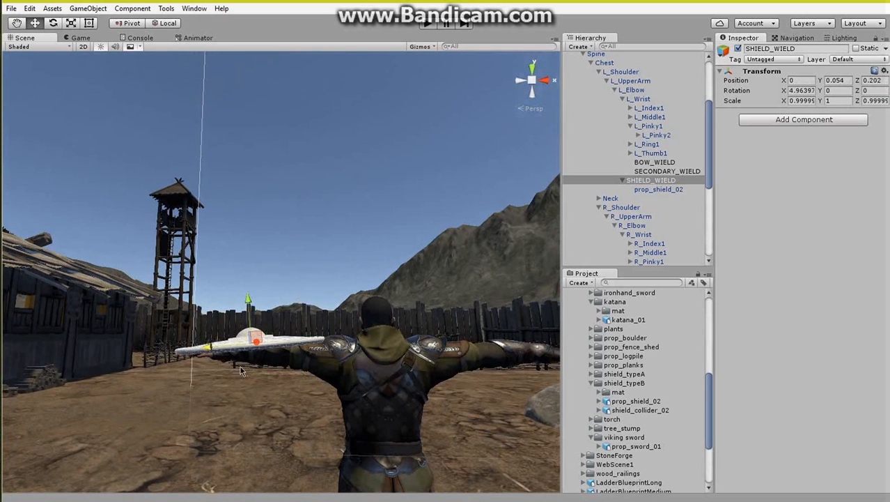
right_drag(242, 371, 249, 396)
key(e)
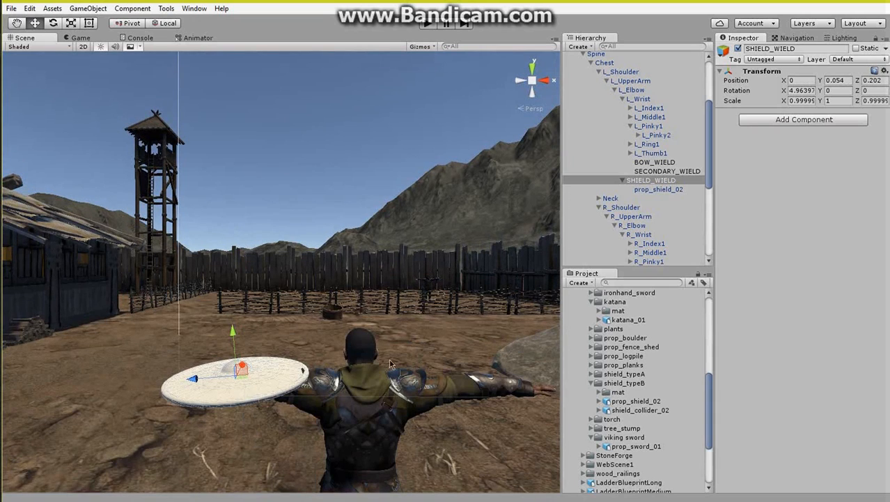
Step: Delete prop_shield_02 from SHIELD_WIELD and locate the WEAPON2H_REST bone from ChallengerPLAYER's Equipment Script
right_click(670, 191)
click(693, 251)
scroll(601, 73, up, 3)
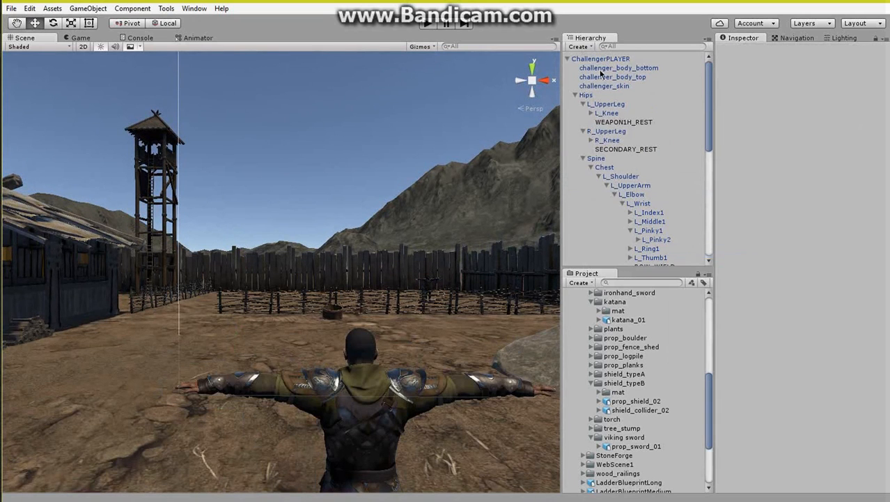
click(604, 59)
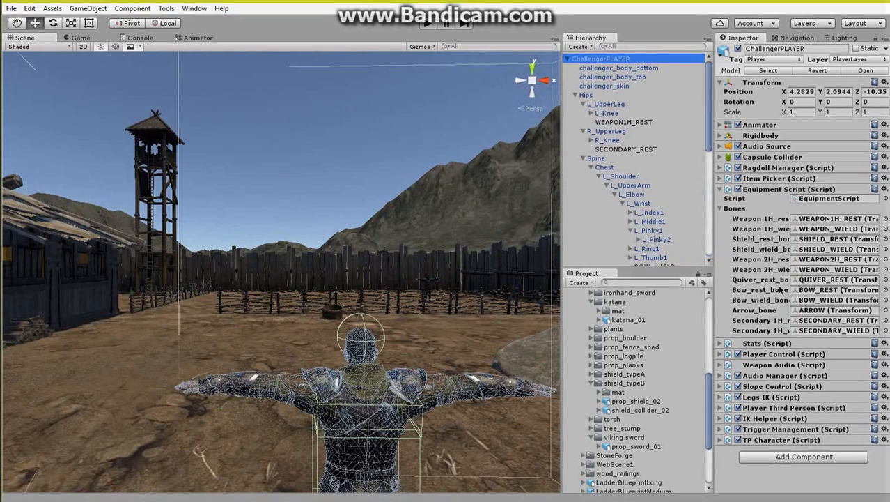
click(819, 260)
Step: Add the katana_01 model as a child of the WEAPON2H_REST bone
scroll(626, 342, up, 3)
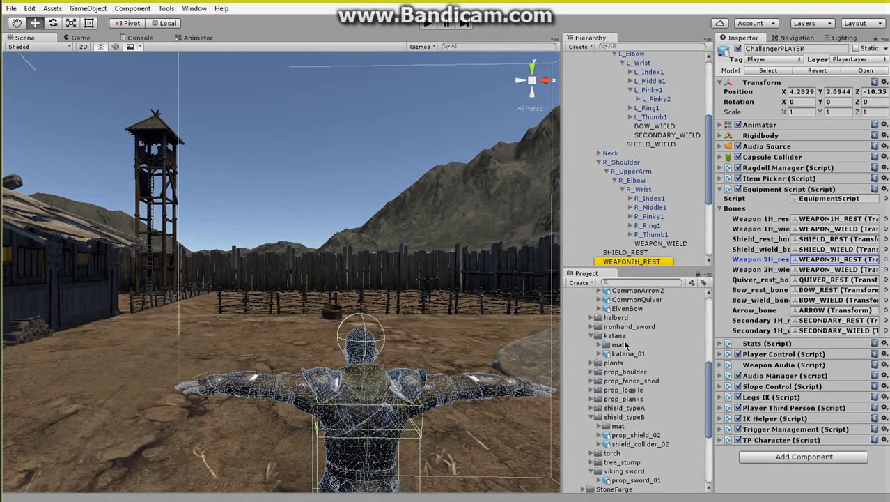
drag(627, 353, 642, 222)
alt+drag(310, 331, 418, 383)
scroll(436, 359, up, 2)
Step: Move WEAPON2H_REST behind the back to about X -0.27, Y -0.213 and rotate it to about X 6.4, Y 105, Z -69.8
click(642, 216)
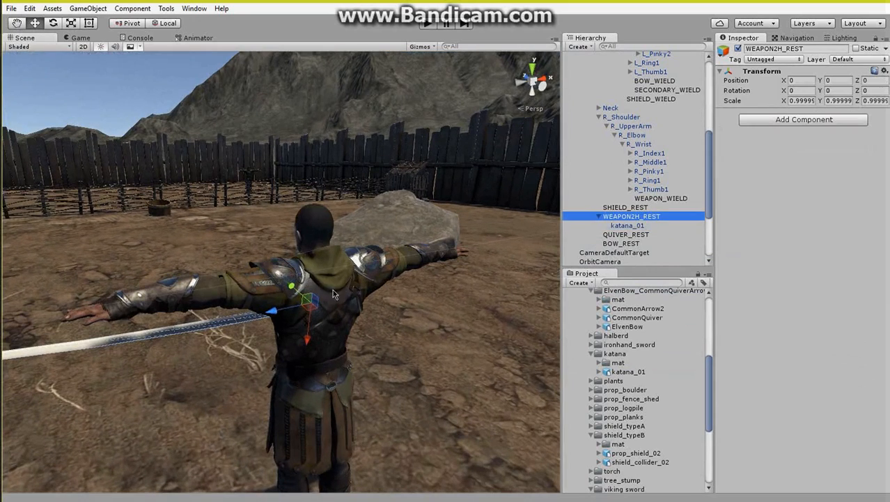
drag(292, 290, 336, 319)
click(54, 23)
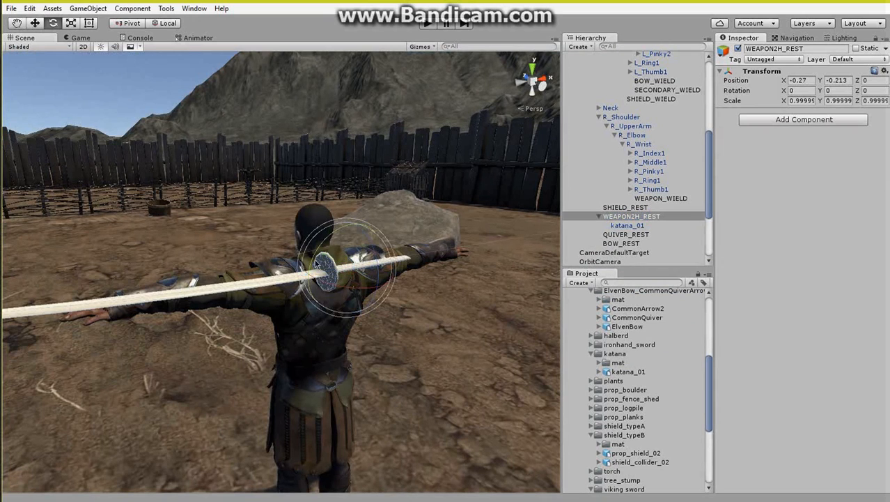
drag(332, 238, 284, 412)
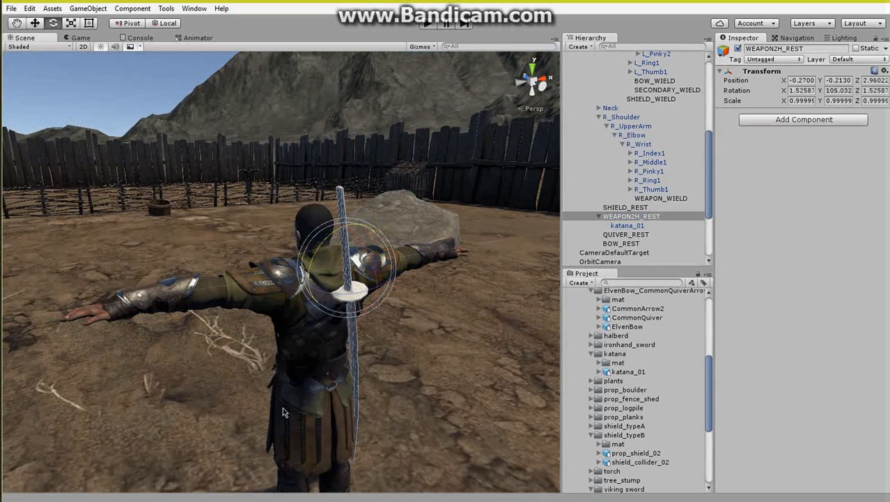
drag(374, 270, 245, 317)
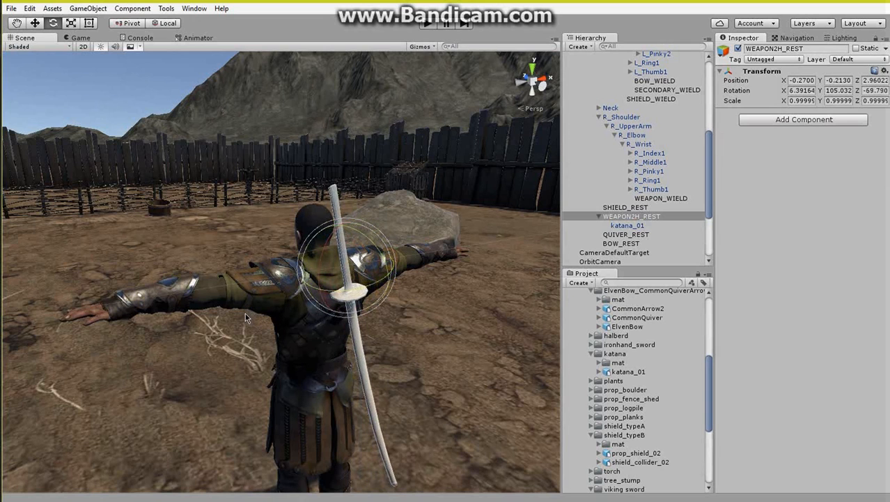
Step: Move WEAPON2H_REST behind the left shoulder to about X -0.307, Y -0.193, Z 0.182 and roll it to about Z -89
click(37, 24)
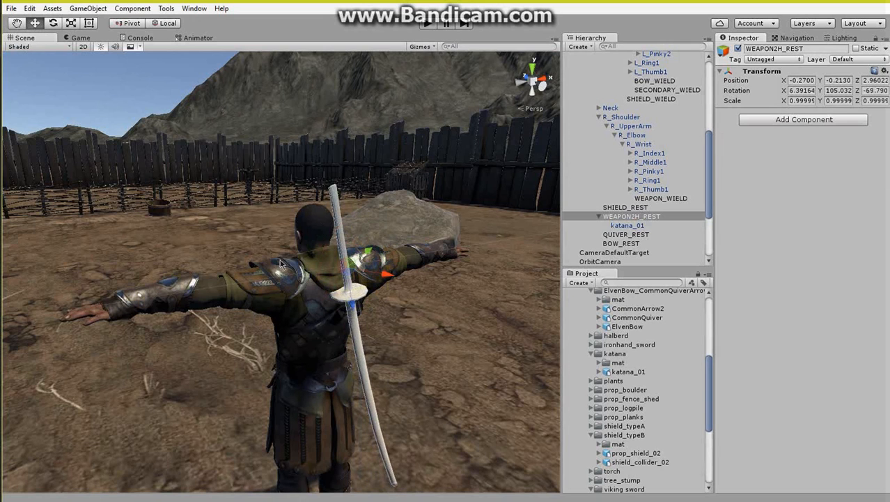
alt+drag(379, 304, 285, 223)
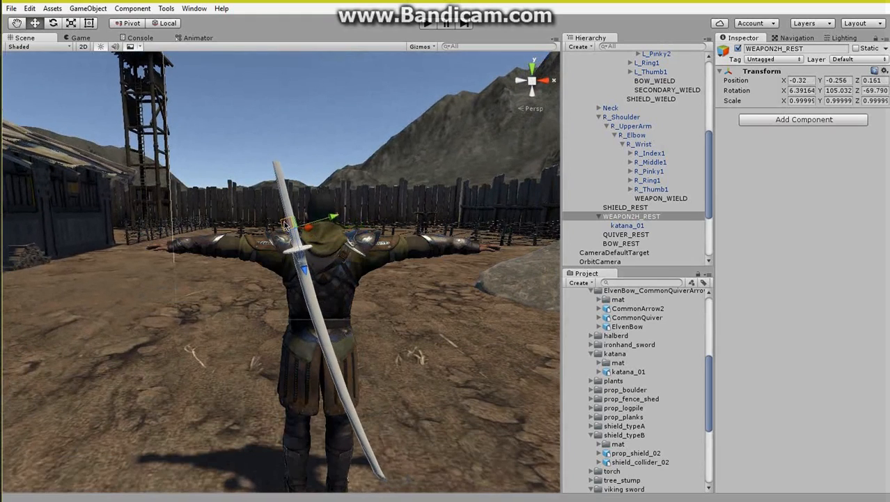
alt+drag(304, 284, 255, 238)
key(e)
Step: Undo the last rotation of WEAPON2H_REST, then try another tilt of the katana towards the back and undo it
click(29, 8)
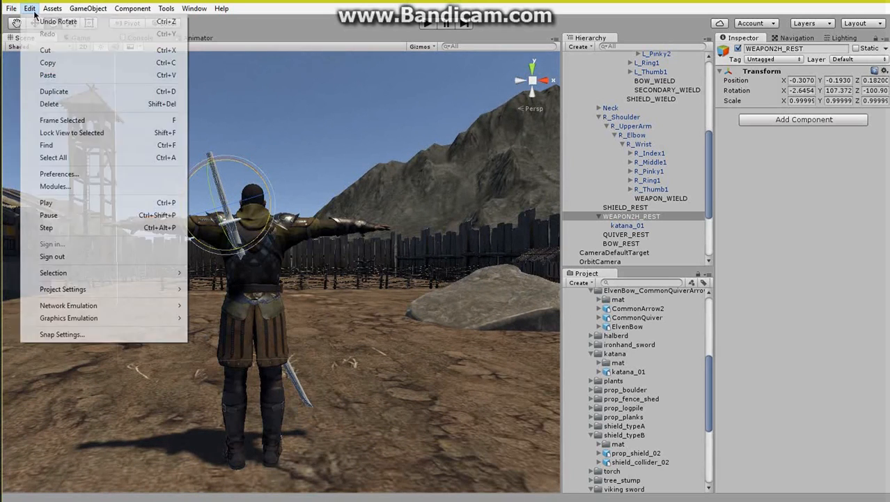
click(43, 15)
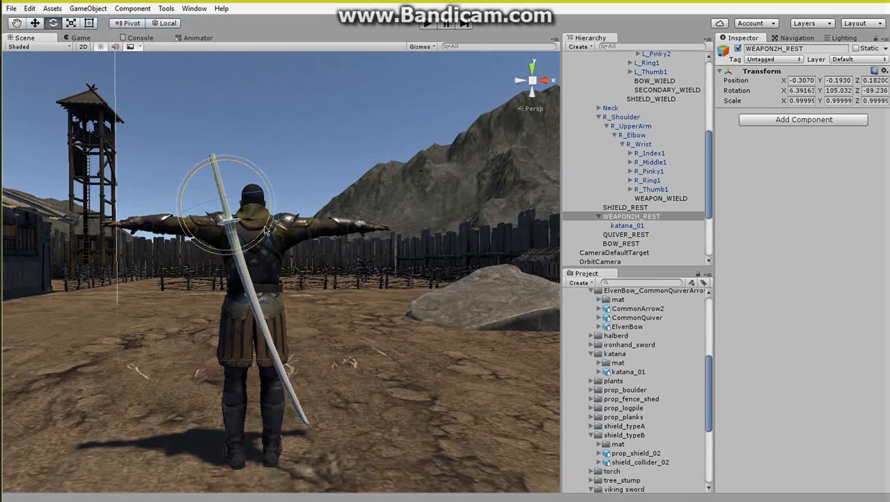
drag(265, 232, 264, 236)
click(28, 10)
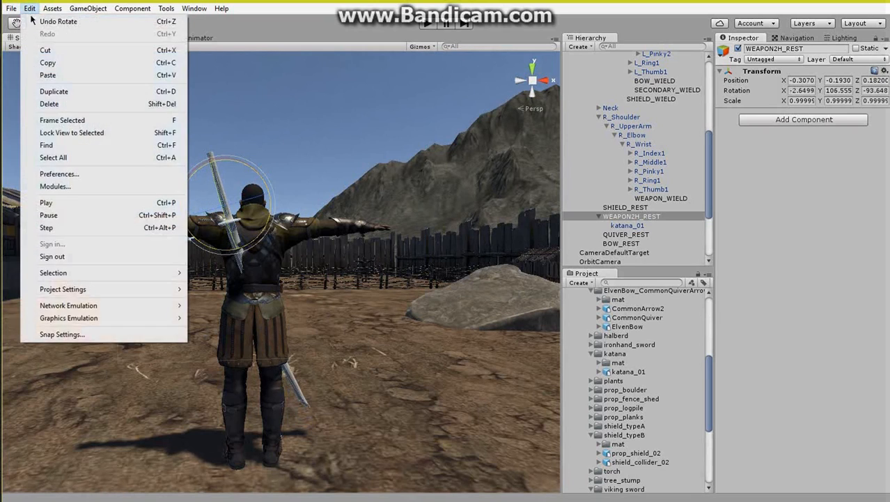
click(44, 22)
Step: Rotate WEAPON2H_REST to about X 7.4, Y 99, Z -90.5 so the katana hangs diagonally along the back
key(w)
right_drag(267, 327, 289, 322)
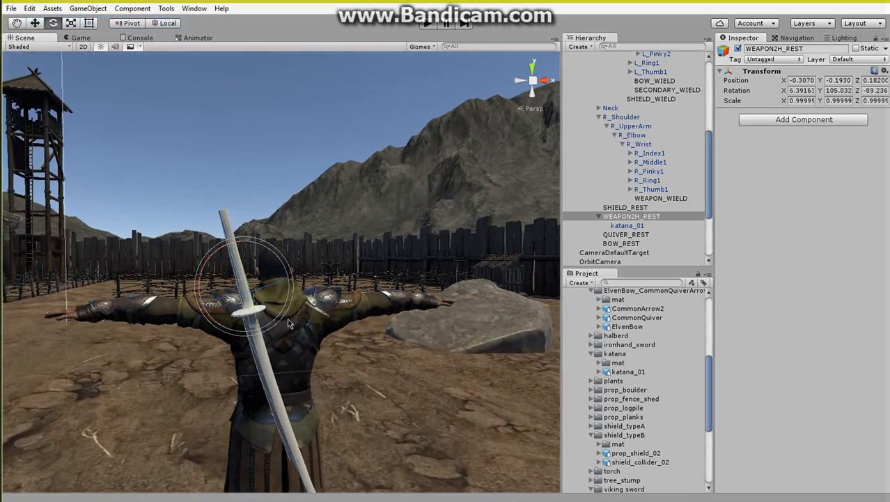
drag(293, 315, 290, 324)
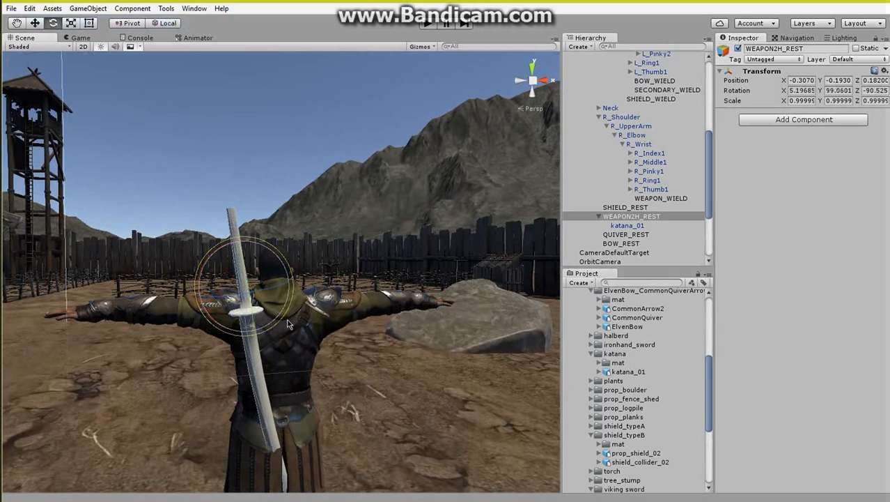
right_drag(99, 418, 331, 425)
key(a)
key(a)
drag(303, 248, 297, 246)
key(d)
right_drag(372, 300, 179, 362)
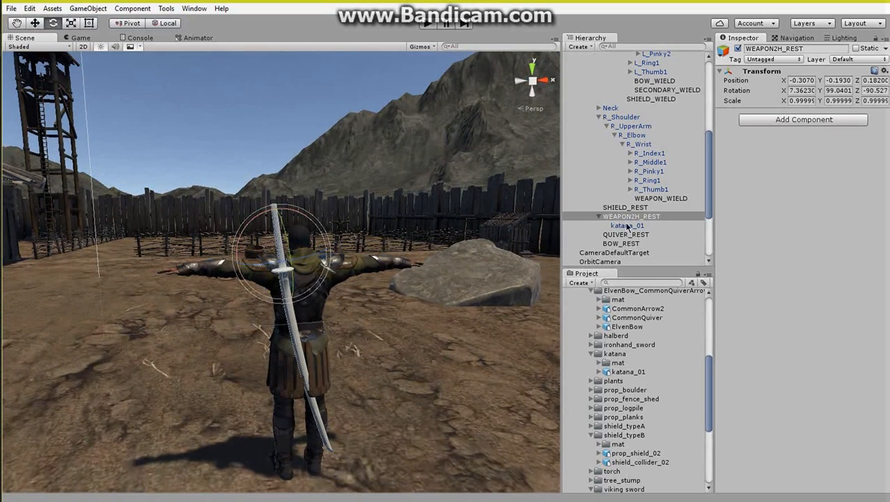
Step: Locate the player's two-handed wield bone, parent katana_01 under WEAPON_WIELD, and reset the katana's transform to check it in the right hand
scroll(653, 156, up, 8)
click(601, 59)
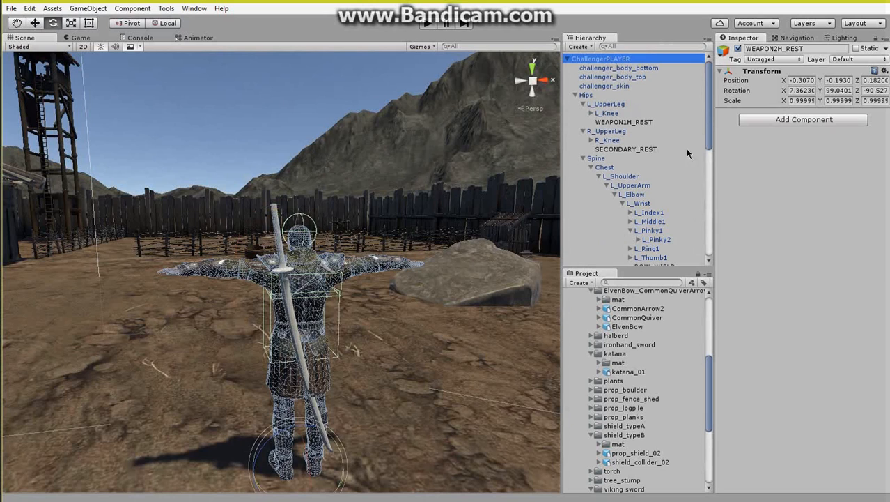
click(831, 271)
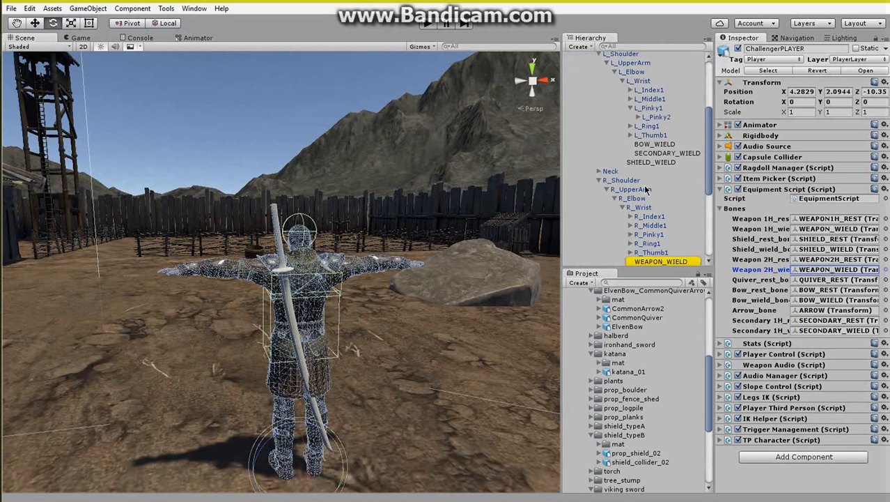
drag(651, 220, 660, 194)
click(884, 83)
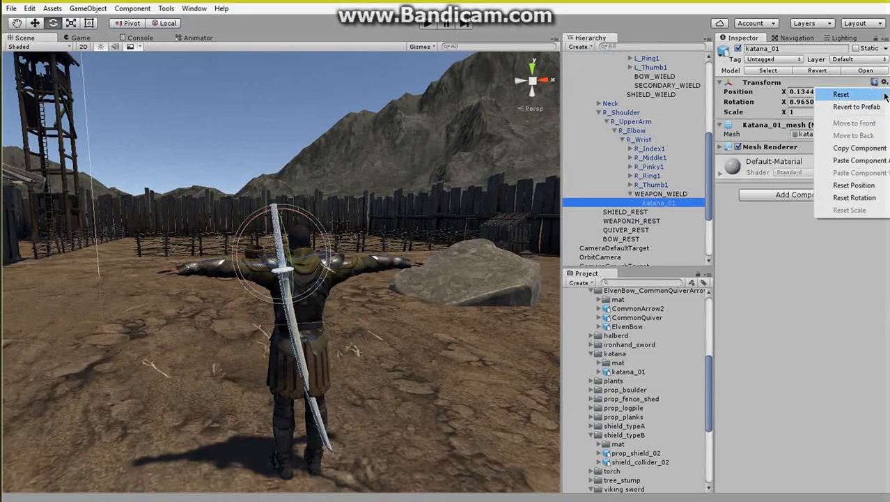
click(834, 93)
alt+drag(407, 279, 370, 267)
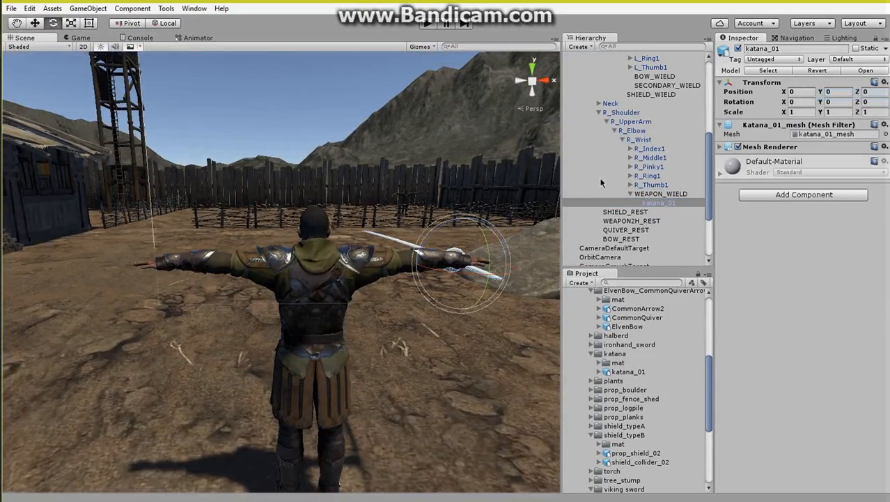
Step: Delete the katana_01 prop from the WEAPON_WIELD bone
scroll(602, 182, up, 3)
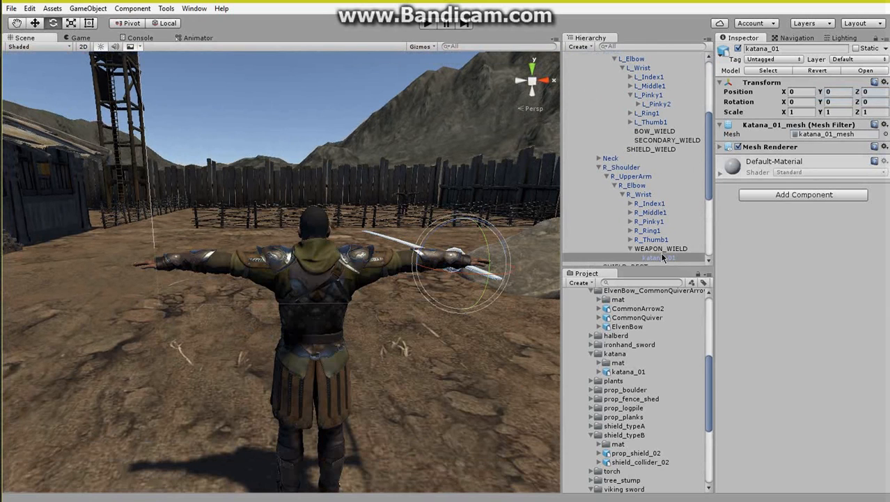
right_click(663, 257)
click(675, 313)
Step: Locate the quiver rest bone in ChallengerPLAYER's Equipment Script and add the CommonQuiver prop as a child of QUIVER_REST
scroll(626, 87, up, 6)
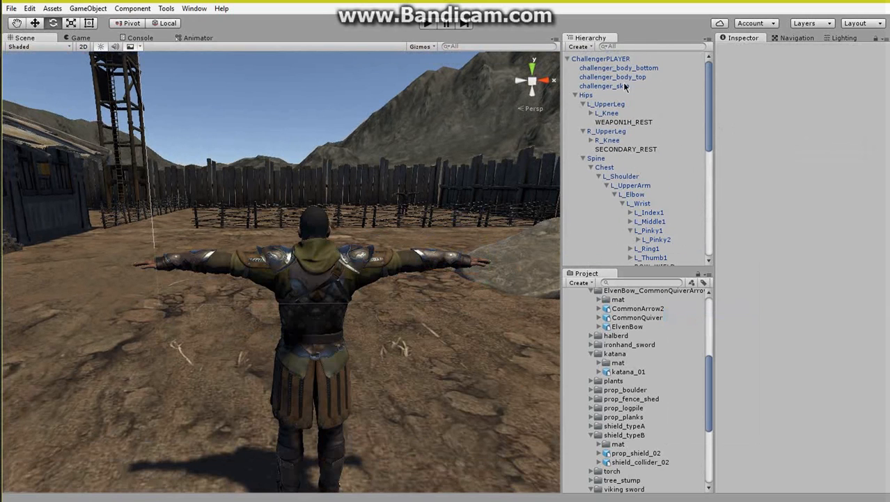
click(624, 59)
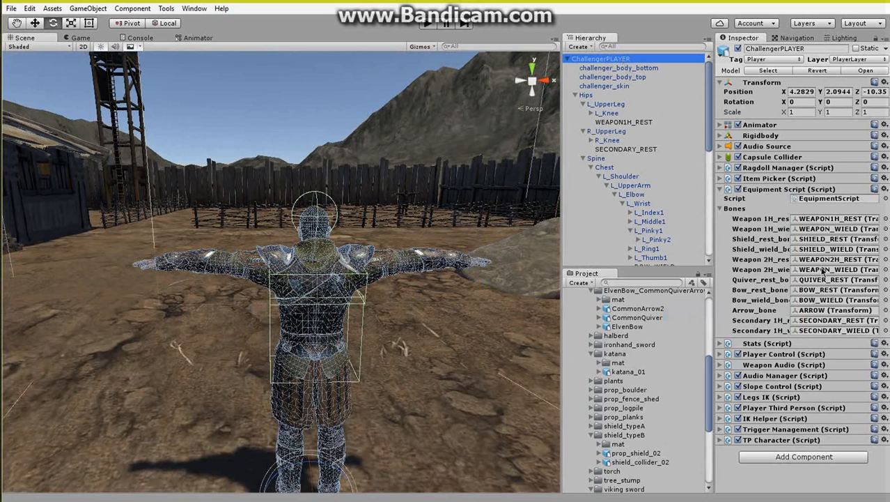
click(822, 282)
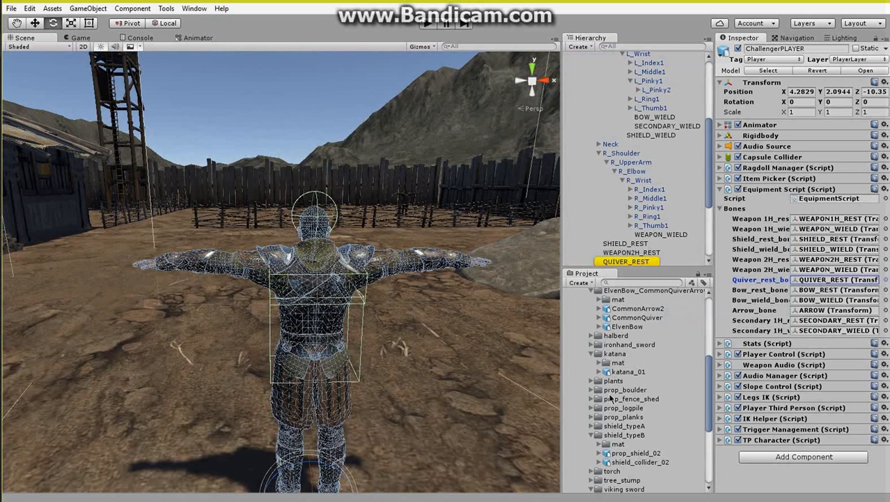
drag(637, 317, 645, 225)
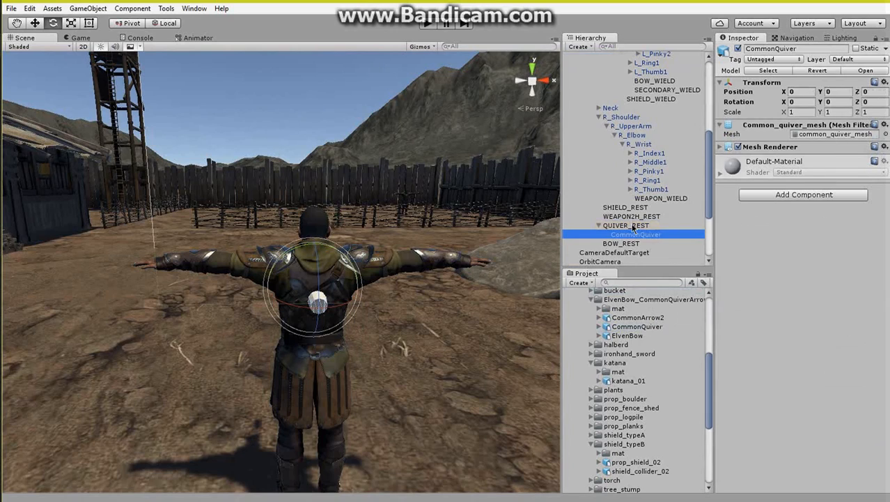
Step: Move the QUIVER_REST bone along its Y axis out of the chest towards the character's back
click(634, 227)
key(a)
right_drag(240, 279, 427, 278)
key(w)
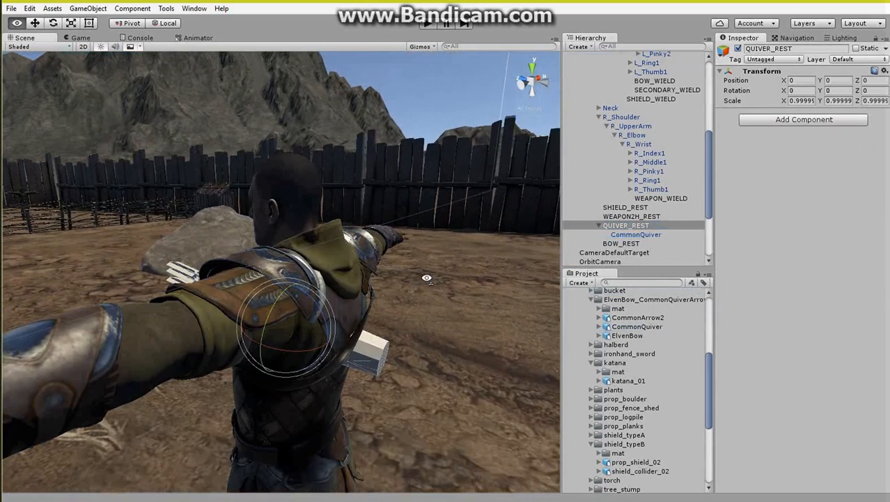
click(38, 25)
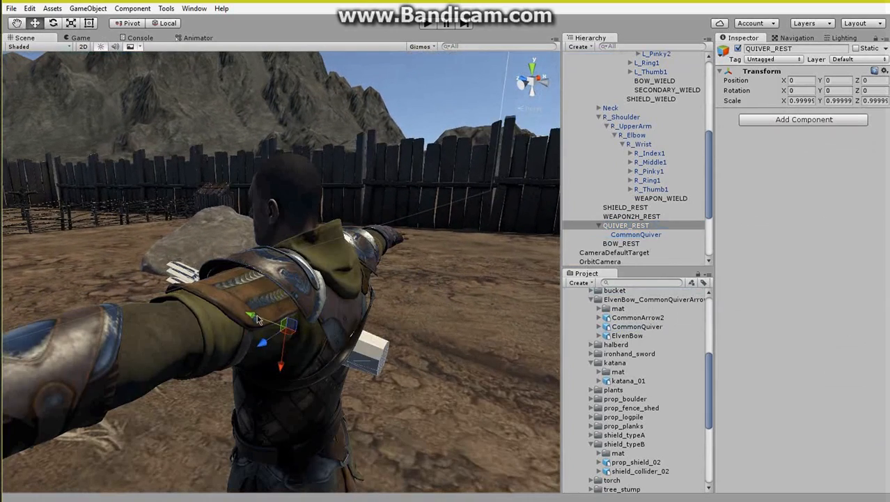
drag(257, 319, 273, 325)
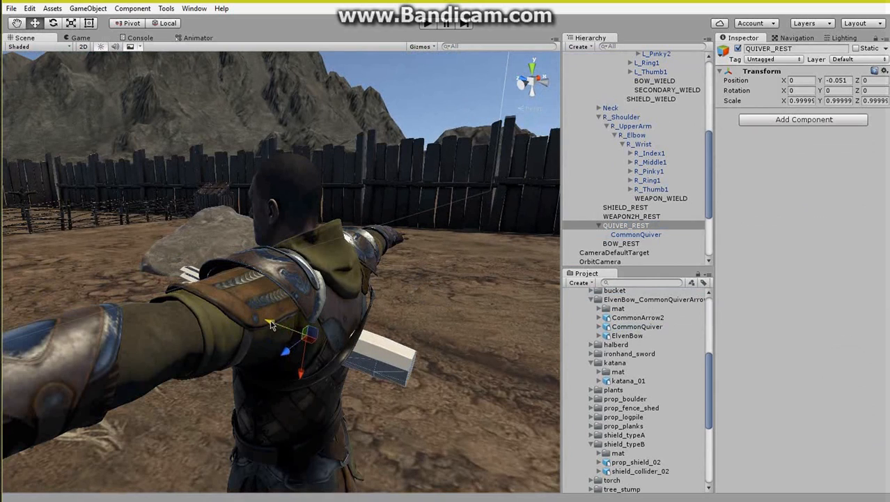
Step: Rotate QUIVER_REST to about X -1.6, Y -13.6, Z 83.5 and move it to about X -0.012, Y -0.161, Z 0.008 against the back
click(54, 24)
drag(341, 318, 356, 419)
mouse_move(291, 328)
mouse_down()
mouse_move(299, 341)
mouse_move(289, 330)
mouse_up()
click(35, 23)
alt+drag(445, 315, 266, 276)
scroll(266, 276, down, 3)
drag(280, 311, 252, 318)
click(53, 22)
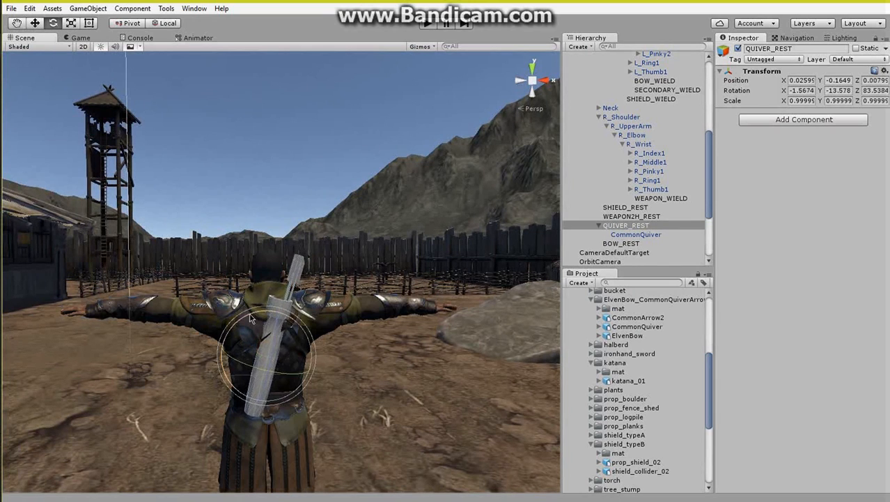
click(37, 23)
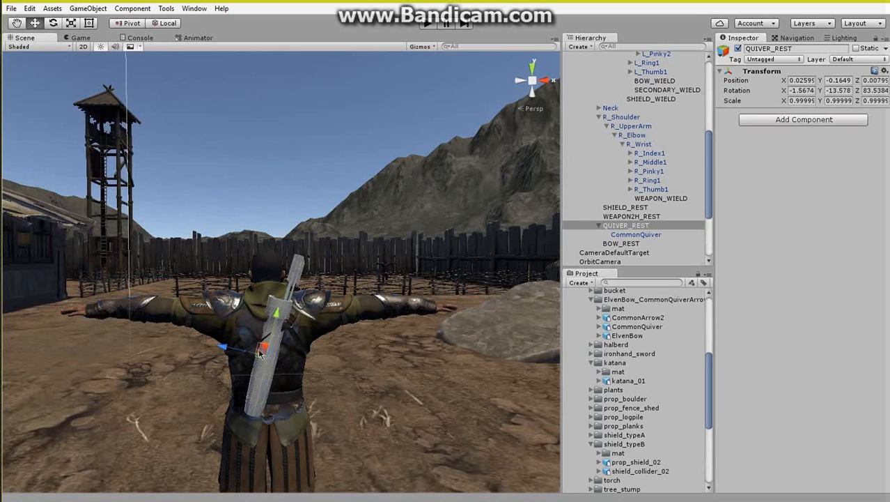
drag(260, 354, 261, 345)
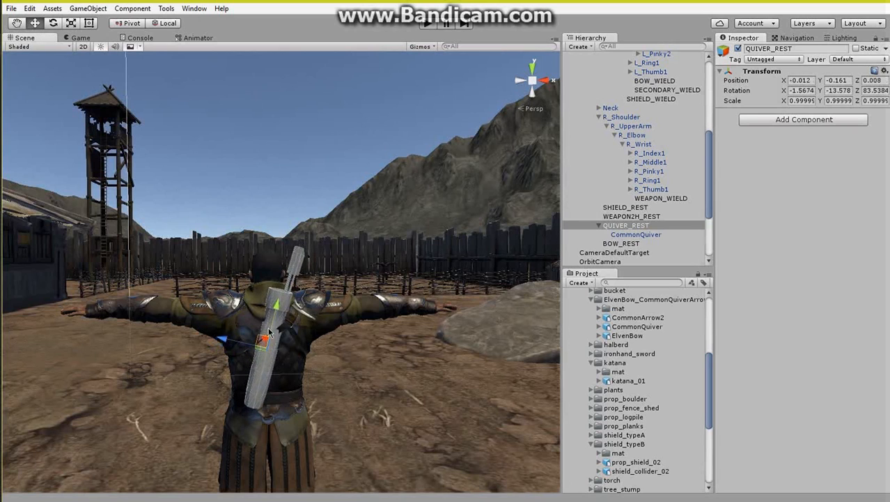
Step: Delete the CommonQuiver prop from the QUIVER_REST bone
click(638, 235)
right_click(638, 235)
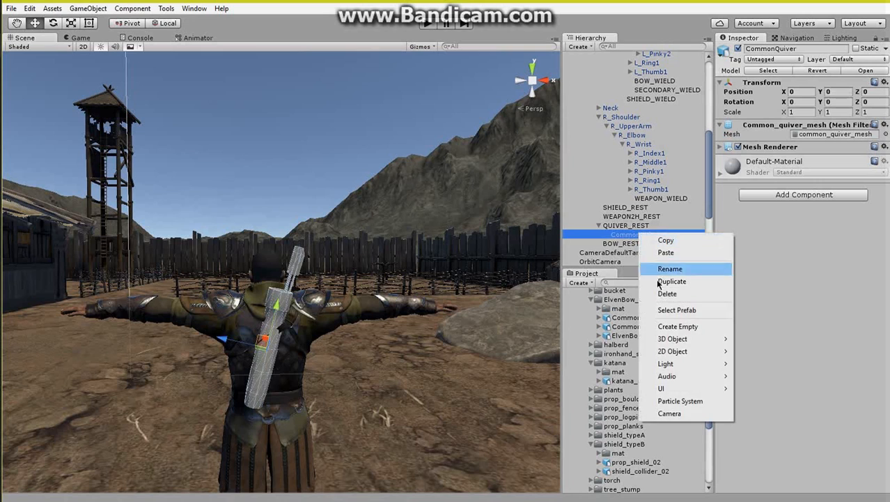
click(607, 293)
Step: Locate the bow rest bone in ChallengerPLAYER's Equipment Script and add the ElvenBow prop as a child of BOW_REST
scroll(615, 183, up, 3)
scroll(615, 183, up, 3)
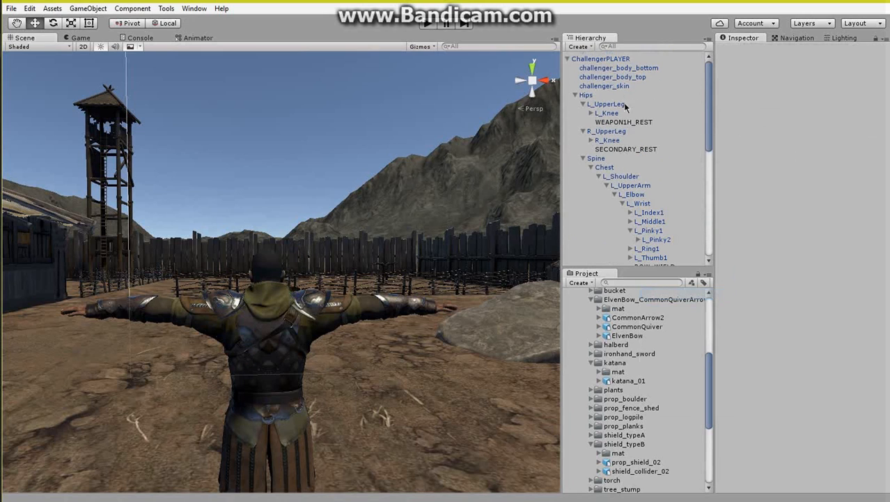
click(619, 59)
click(795, 292)
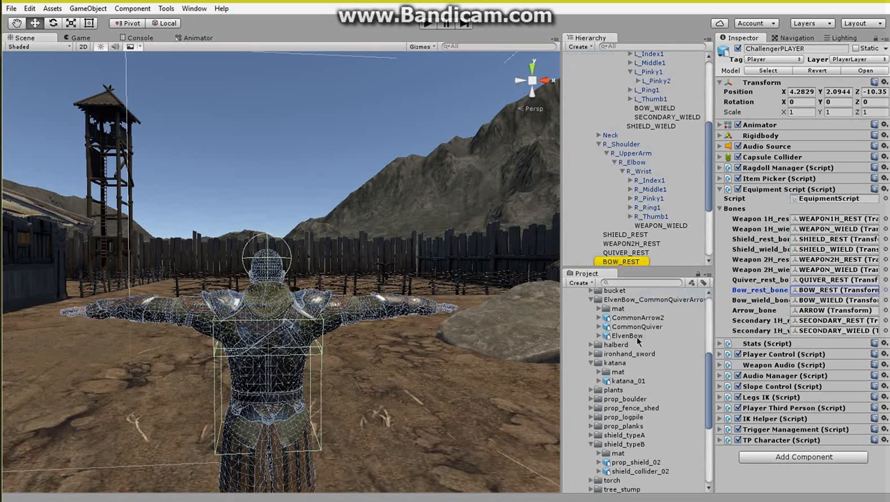
drag(638, 338, 641, 209)
Step: Move the BOW_REST bone behind the character's back to about Y -0.15
alt+drag(508, 199, 535, 218)
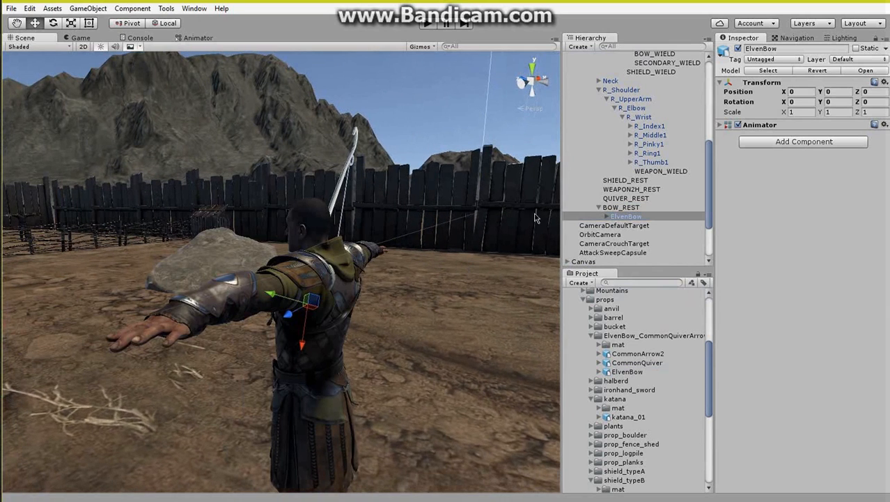
click(625, 208)
drag(276, 296, 294, 300)
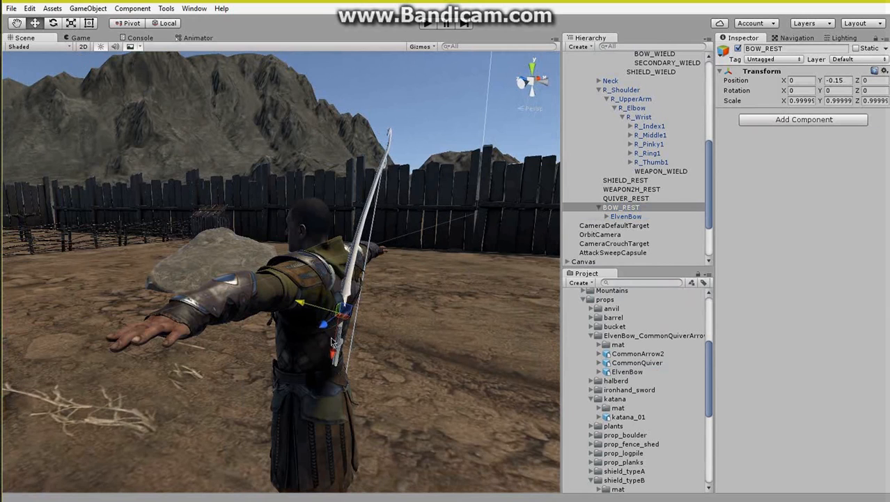
Step: Rotate BOW_REST to about X 80.1, Y 4.6, Z 24.6 so the bow lies diagonally across the back
key(e)
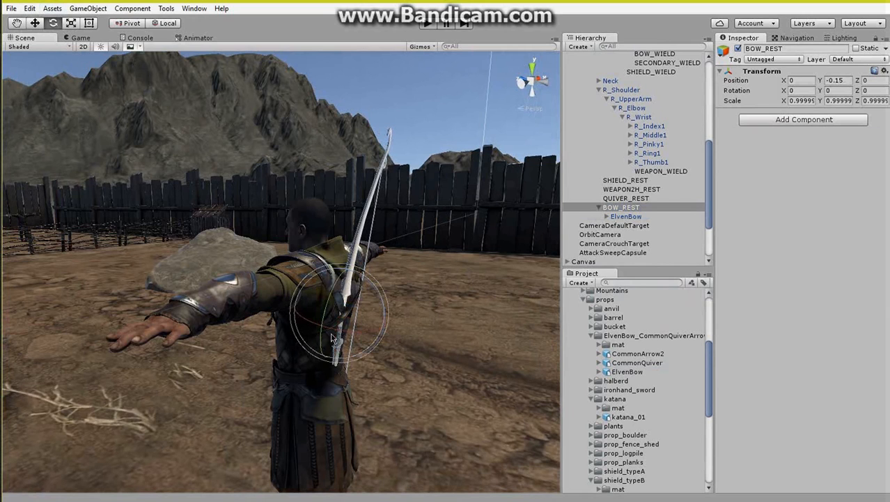
drag(341, 336, 299, 312)
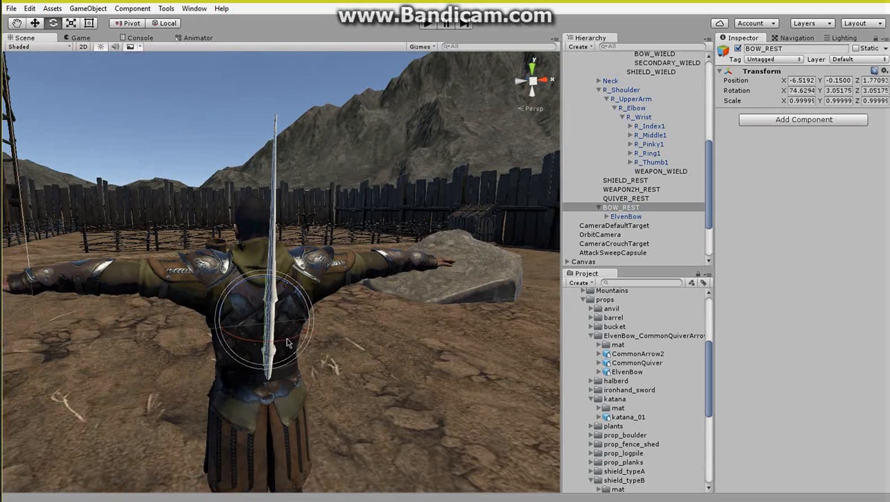
drag(289, 343, 294, 341)
drag(237, 293, 227, 220)
Step: Move BOW_REST closer to the back and lower, to about X 0.096, Y -0.136, Z 0.076
click(35, 23)
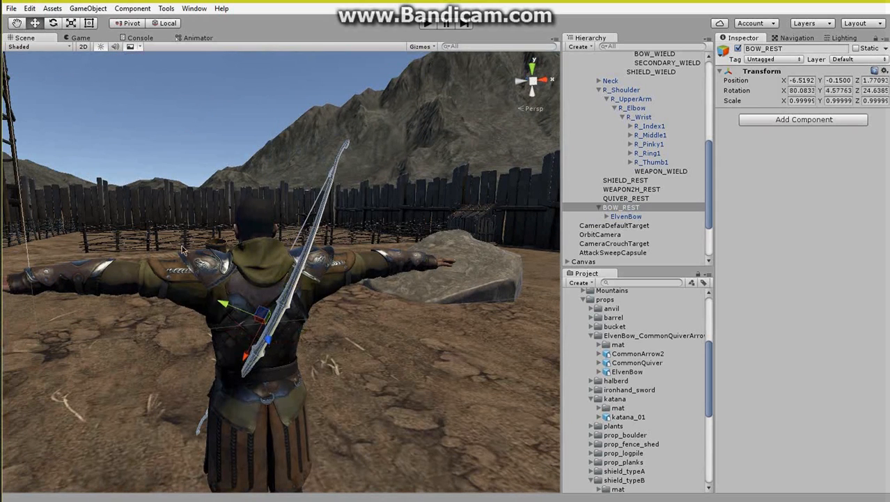
drag(224, 310, 209, 304)
drag(234, 349, 118, 375)
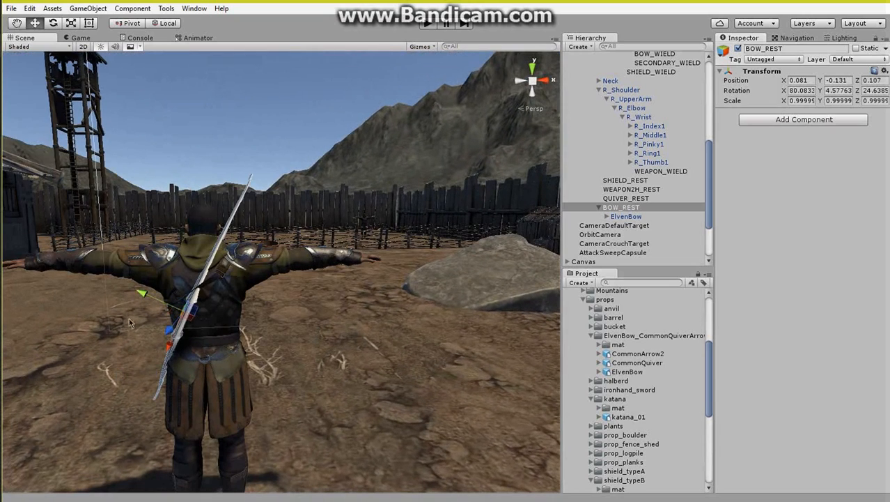
drag(142, 296, 150, 299)
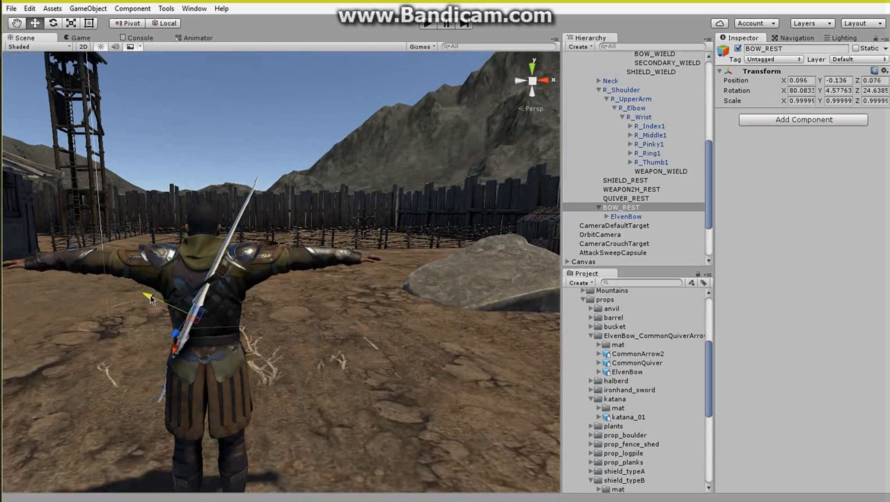
Step: Tilt BOW_REST to about Z 29 and shift it to about X 0.098, Y -0.133, Z 0.095
click(53, 23)
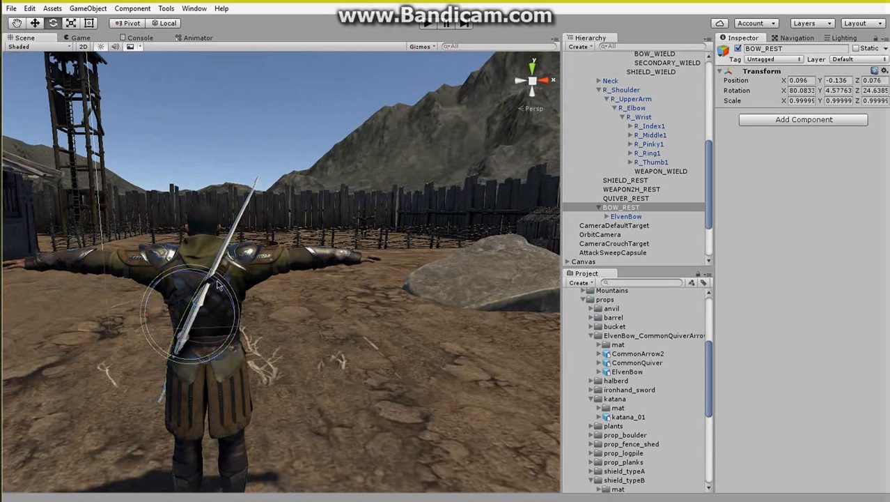
drag(218, 285, 222, 285)
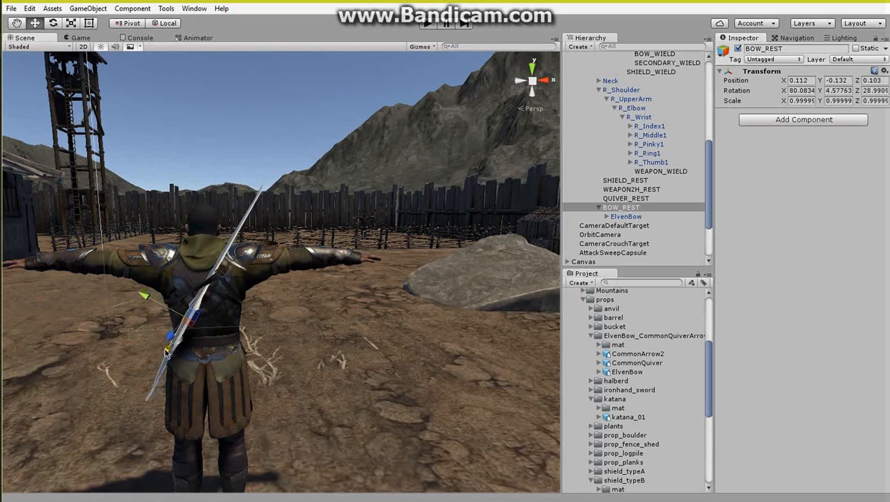
alt+drag(171, 354, 263, 354)
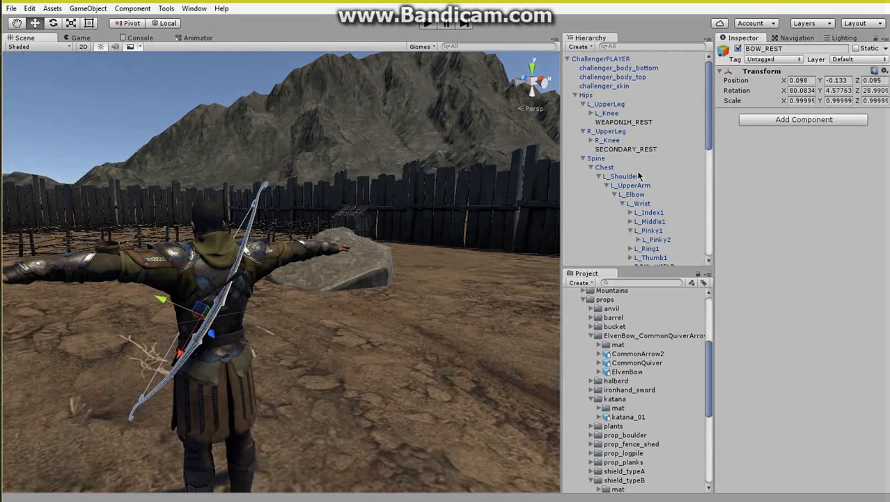
Step: Locate the player's bow wield bone, parent ElvenBow under BOW_WIELD, and reset the bow's transform to check it in the left hand
click(624, 62)
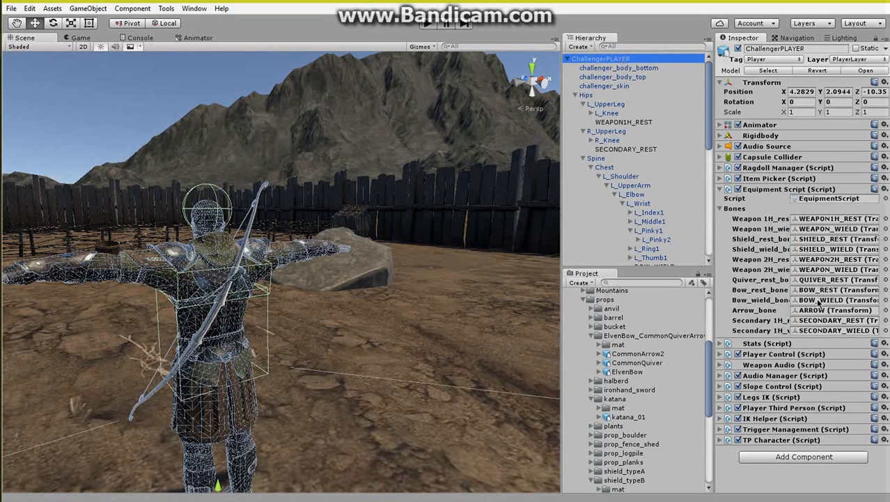
alt+drag(367, 228, 480, 216)
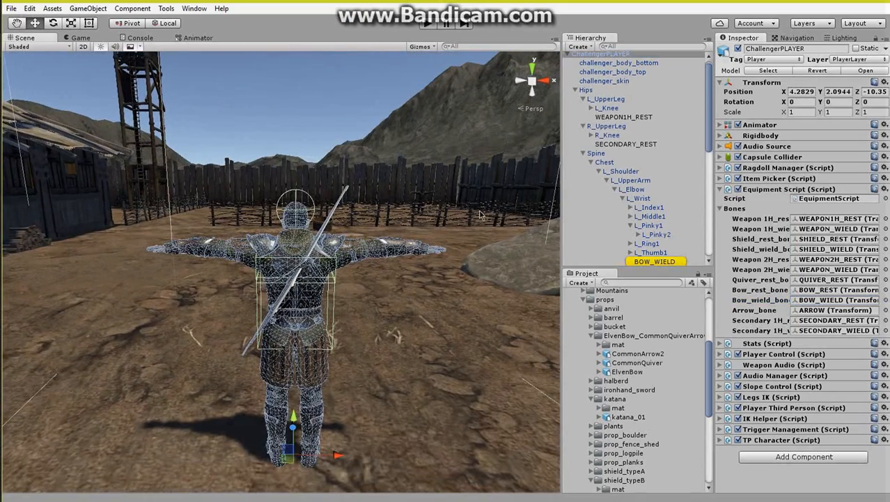
scroll(647, 195, down, 2)
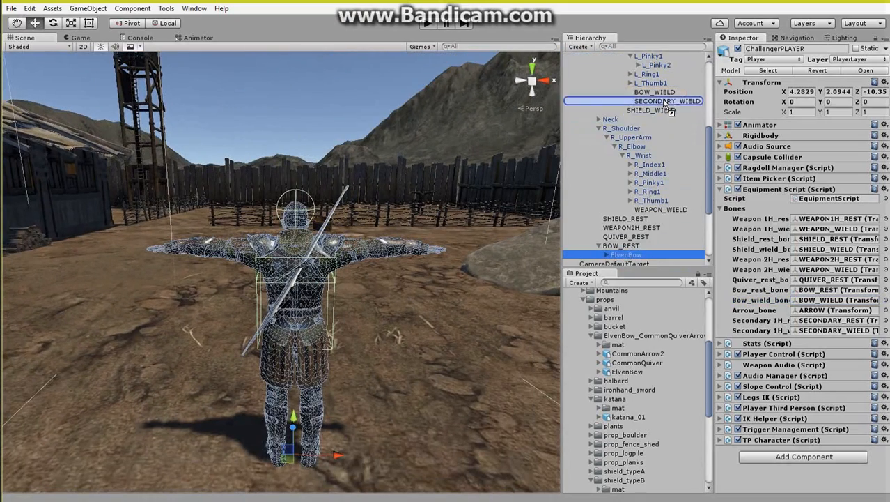
drag(664, 96, 662, 93)
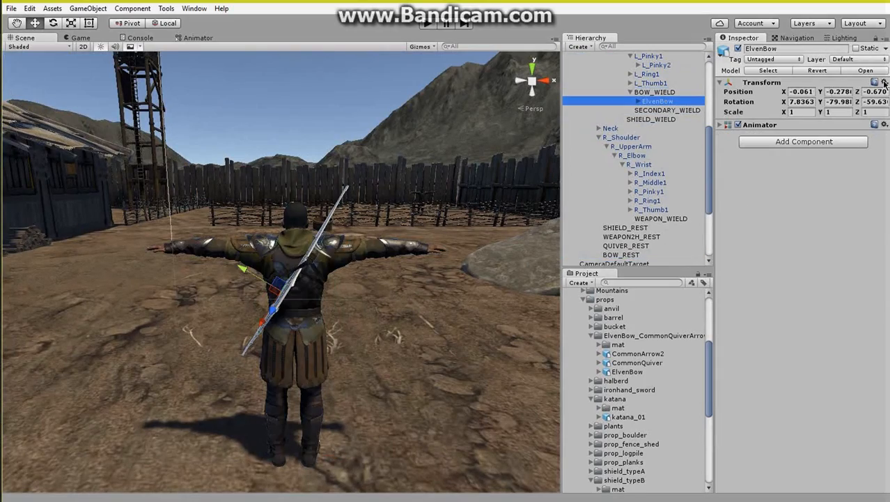
key(w)
right_drag(297, 194, 309, 227)
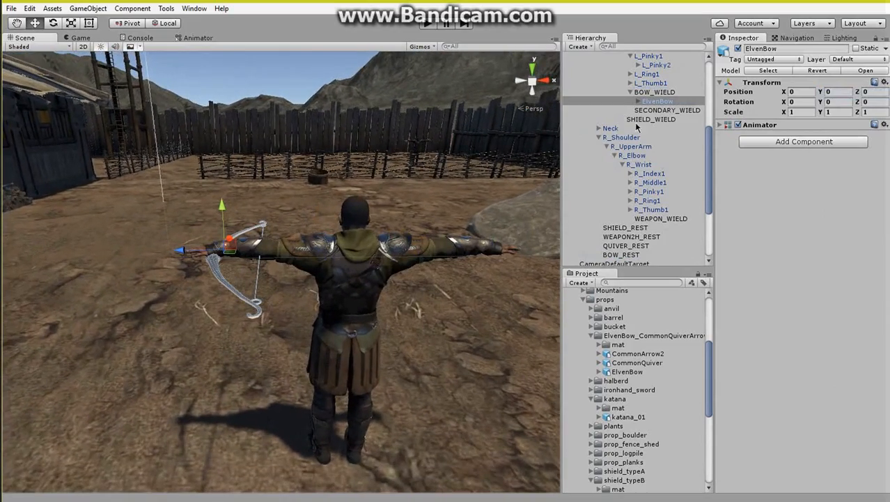
Step: Delete the ElvenBow prop from the BOW_WIELD bone
right_click(663, 102)
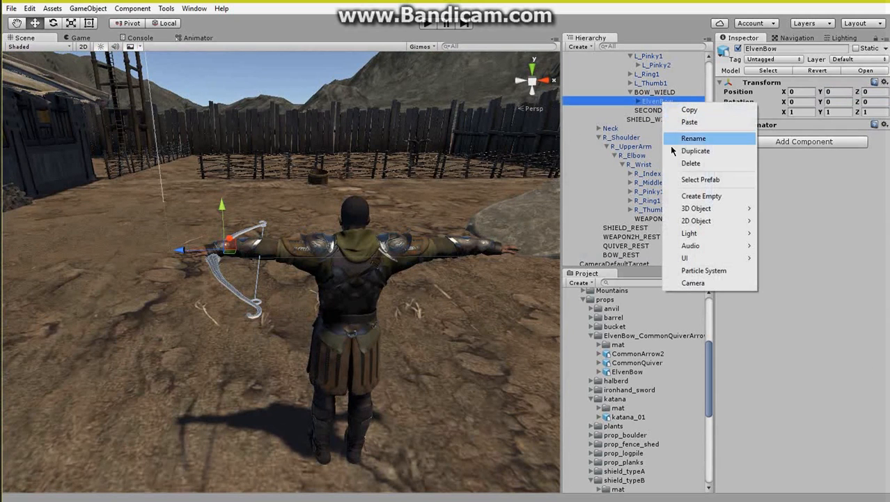
click(674, 164)
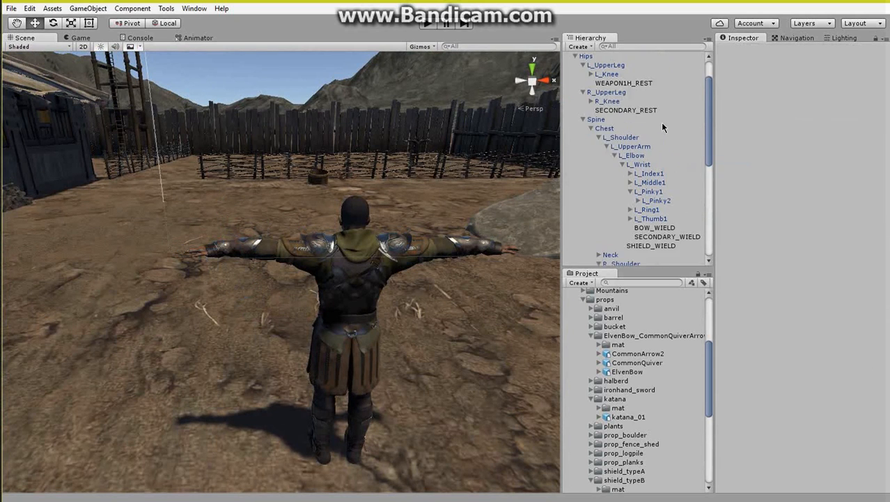
Step: Locate the player's arrow bone, parent CommonArrow2 under ARROW with a zeroed transform, and check its alignment in the right hand
scroll(661, 122, up, 2)
click(613, 58)
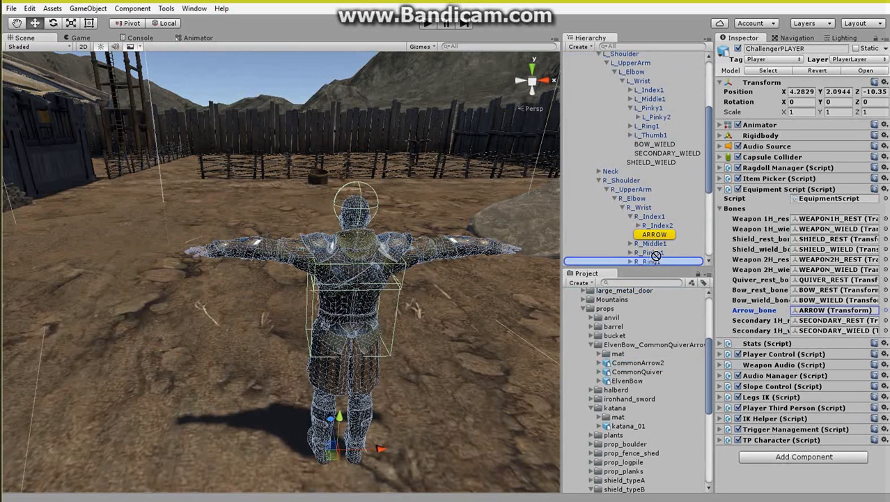
drag(661, 240, 662, 240)
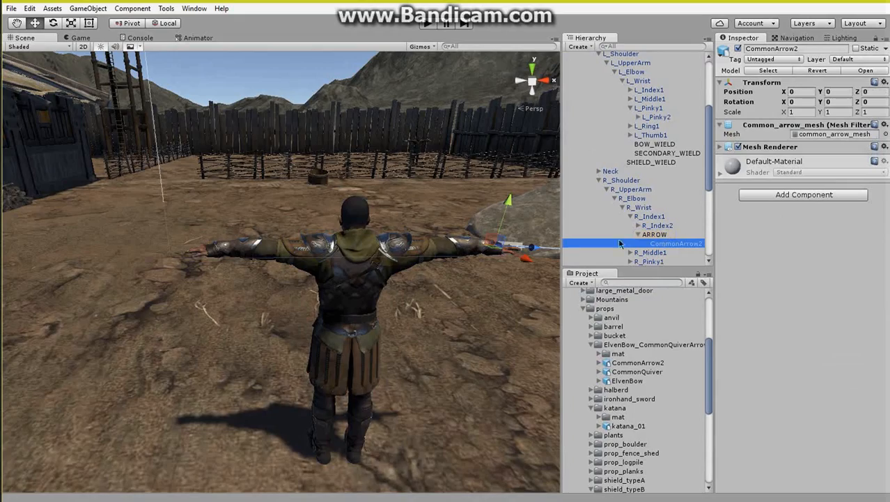
key(f)
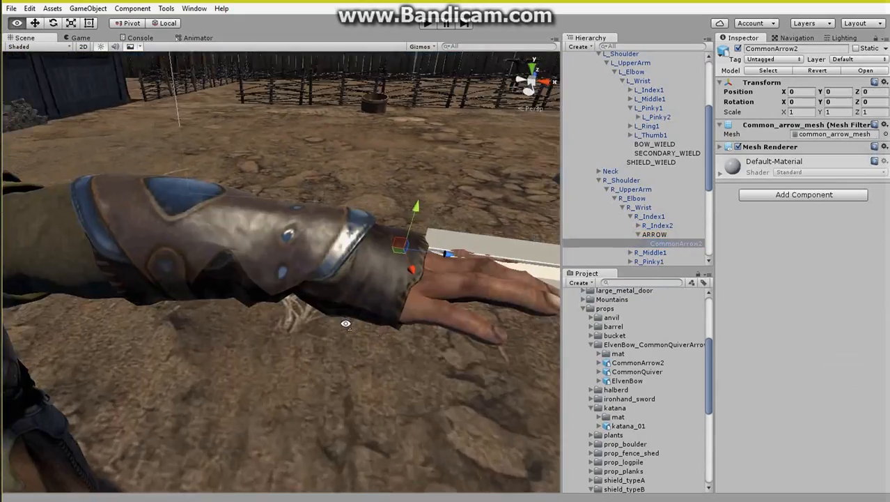
alt+drag(345, 324, 288, 372)
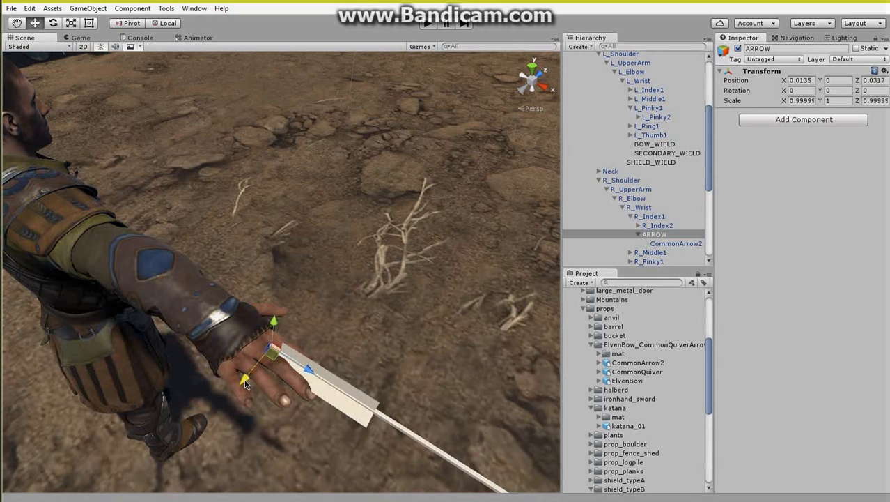
right_drag(261, 377, 304, 341)
key(s)
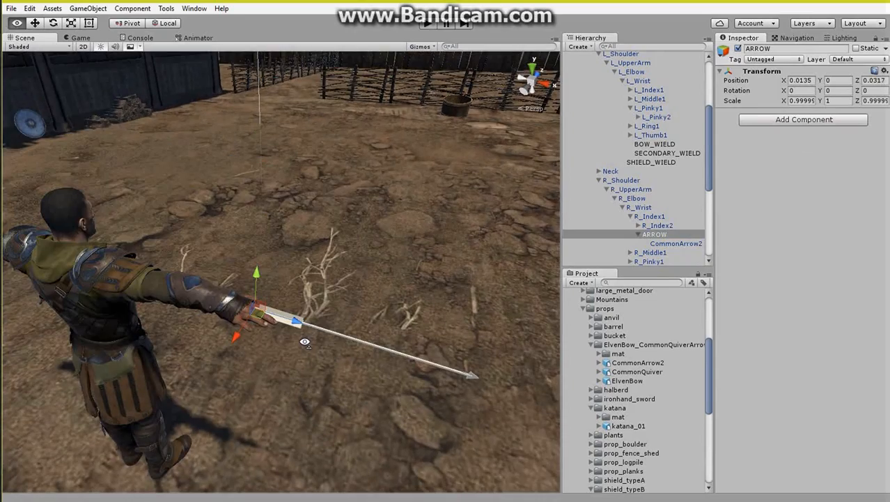
Step: Delete the CommonArrow2 prop from the ARROW bone
click(679, 243)
right_click(680, 244)
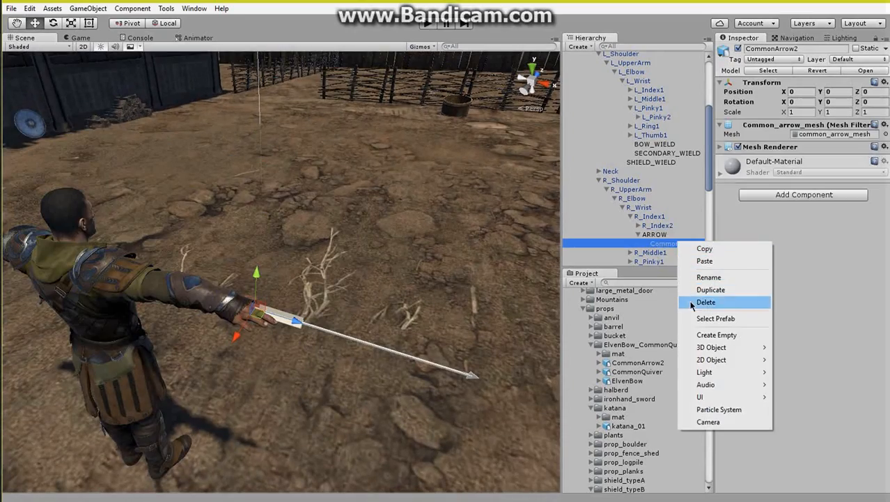
click(706, 302)
Step: Collapse the ChallengerPLAYER hierarchy, start play mode, and test the character by running to the weapons and shields against the hut
key(s)
right_drag(355, 291, 331, 226)
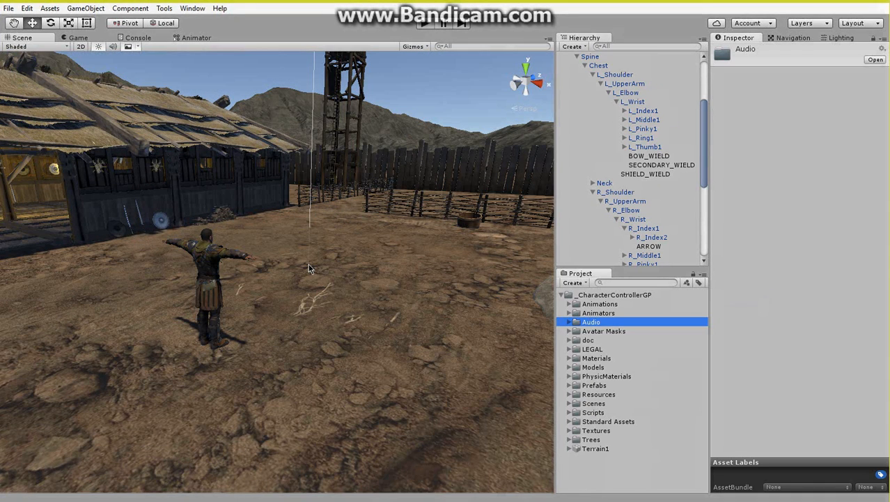
right_drag(292, 264, 299, 258)
key(s)
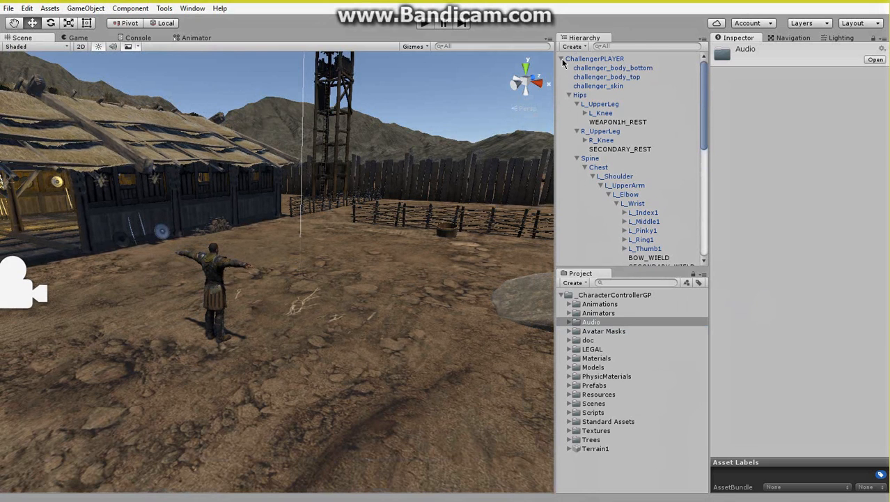
click(426, 24)
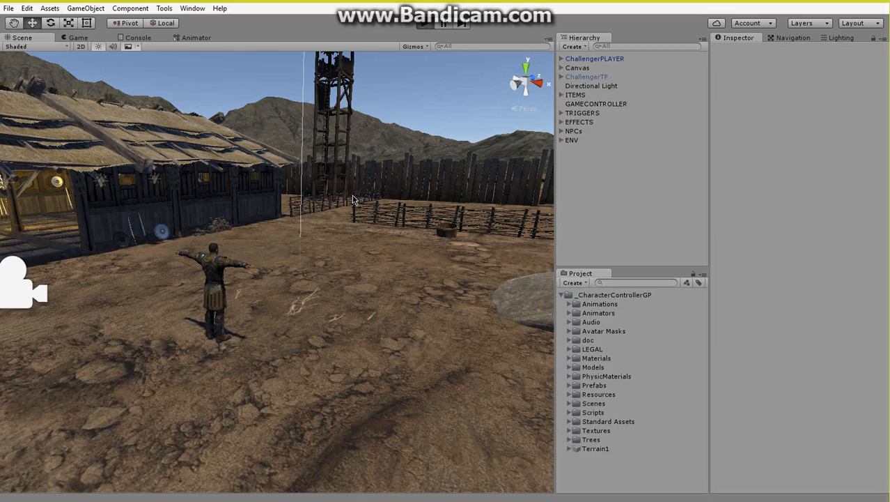
key(space)
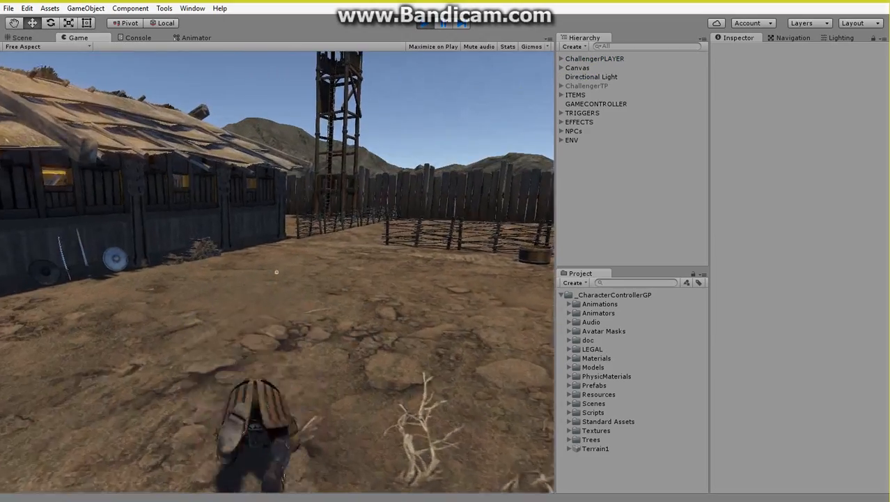
key(w)
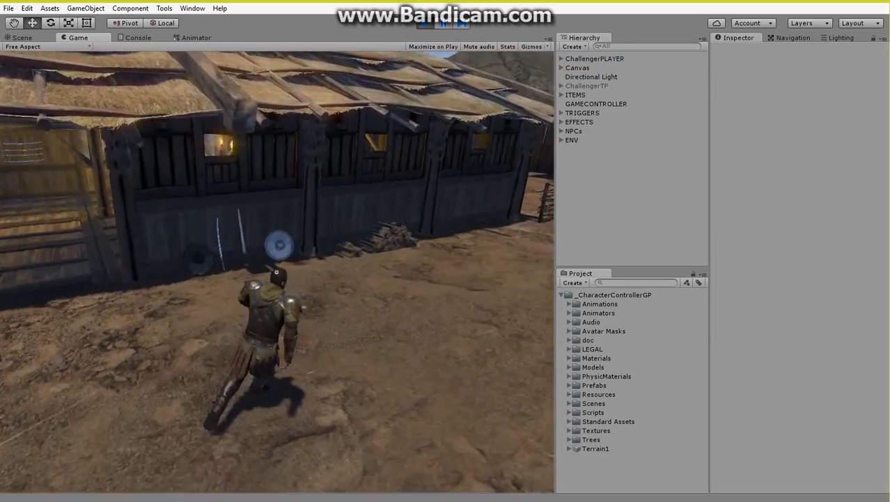
key(w)
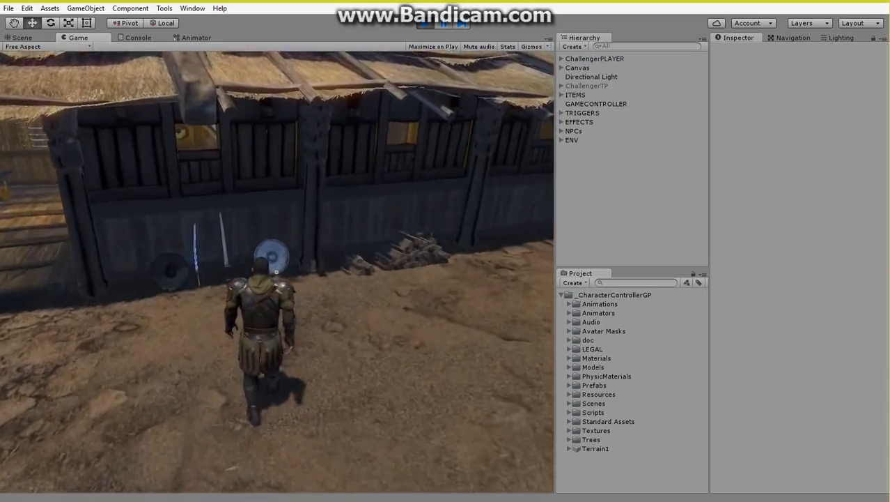
Step: Pick up the Viking Metal Shield by the building wall and test attacking and blocking with it in the running game
key(w)
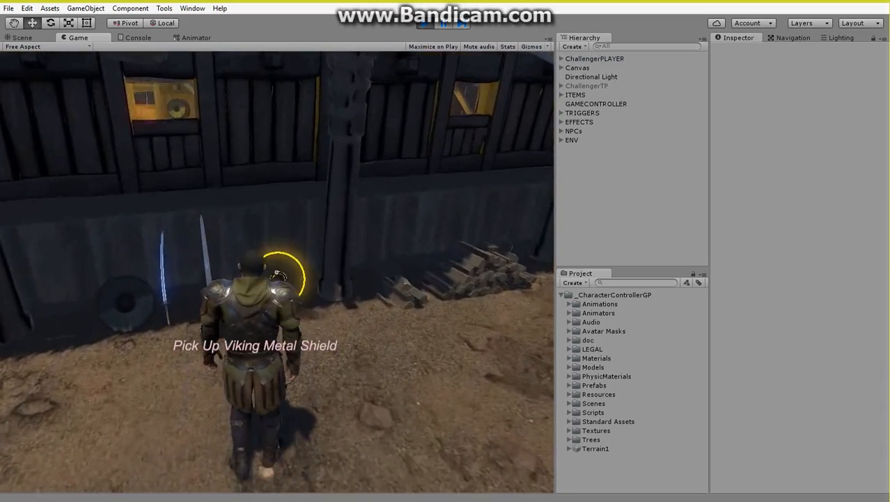
key(s)
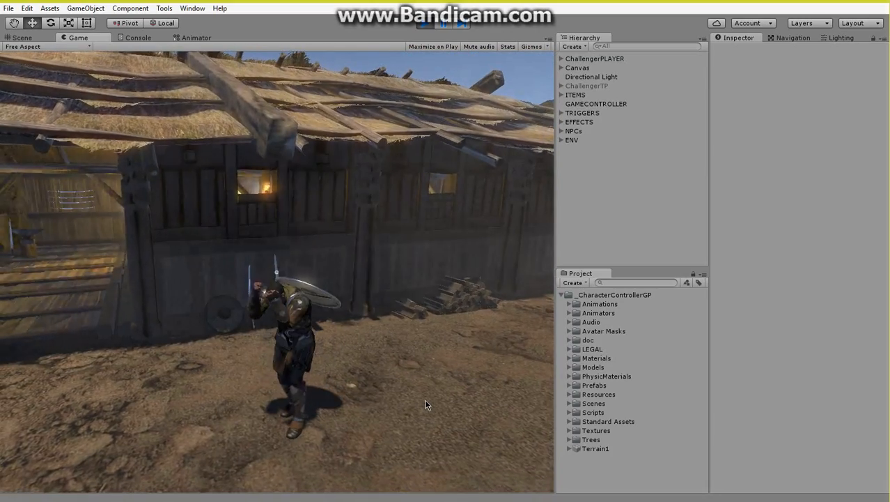
click(427, 404)
click(427, 405)
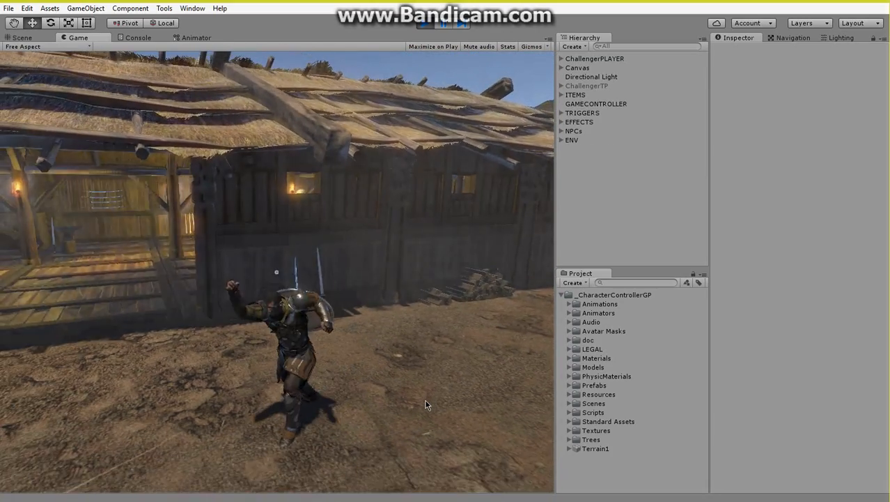
click(428, 407)
click(427, 404)
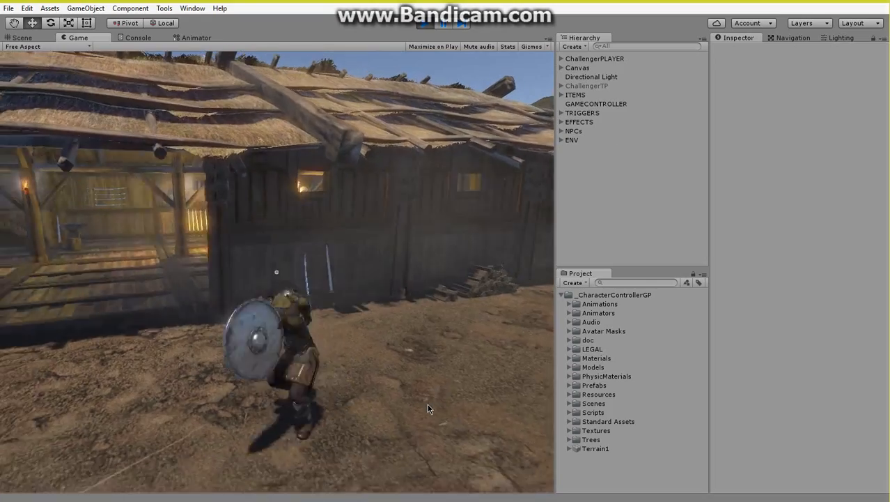
click(428, 408)
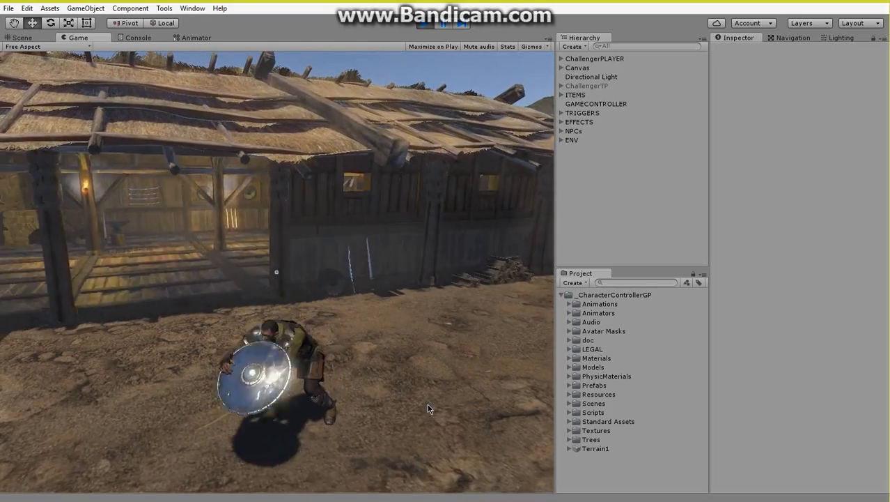
right_click(428, 404)
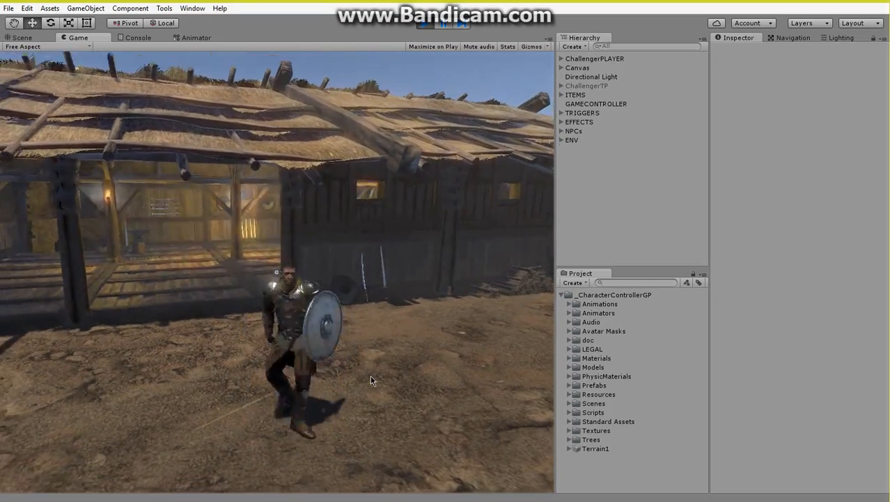
Step: Turn the character sideways and drop the metal shield on the ground
key(d)
key(d)
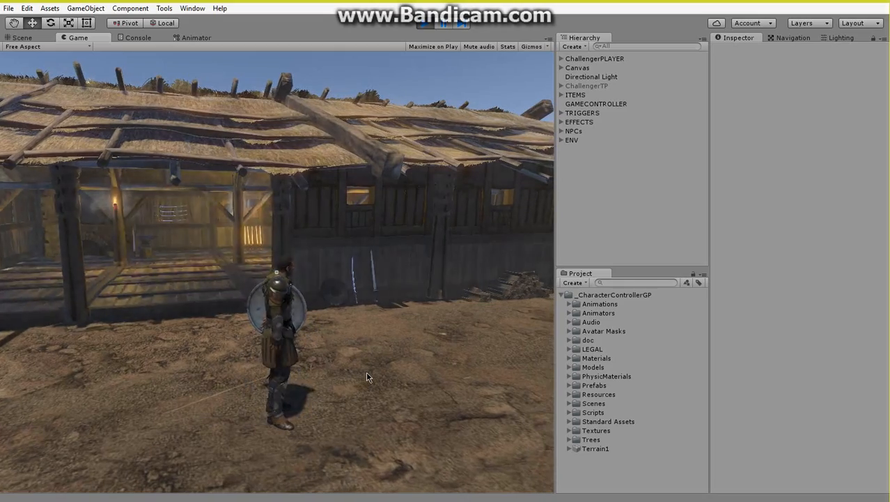
key(g)
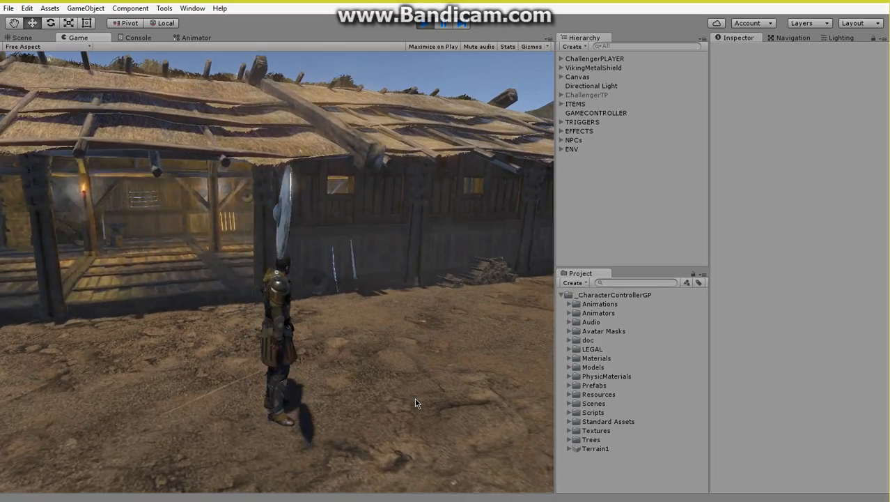
Step: Pick up the curved sword leaning against the wall and test its attacks and block without a shield
key(w)
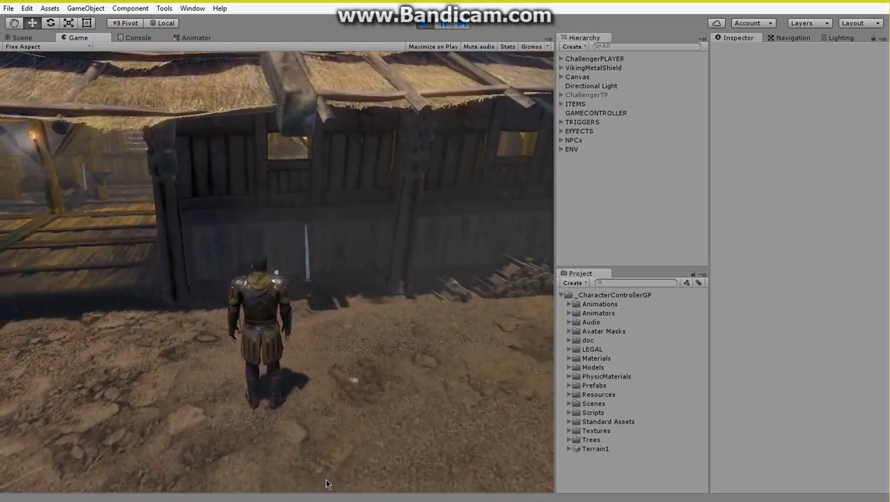
key(s)
click(398, 323)
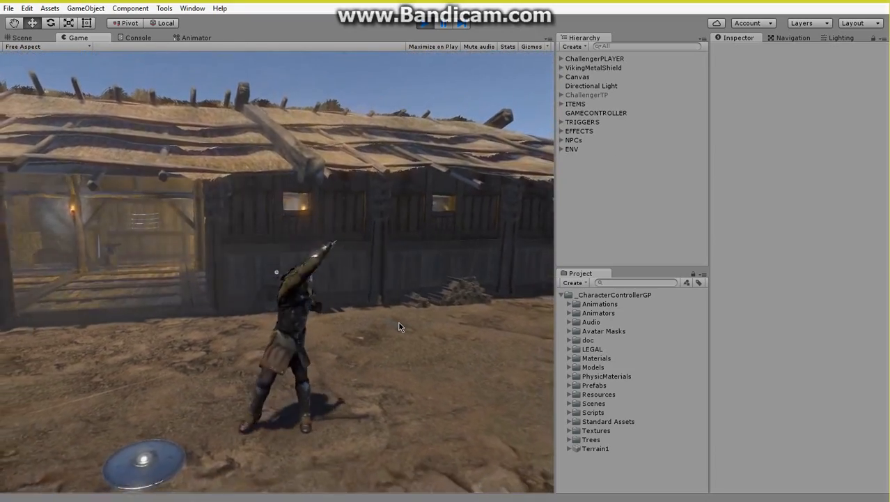
click(399, 323)
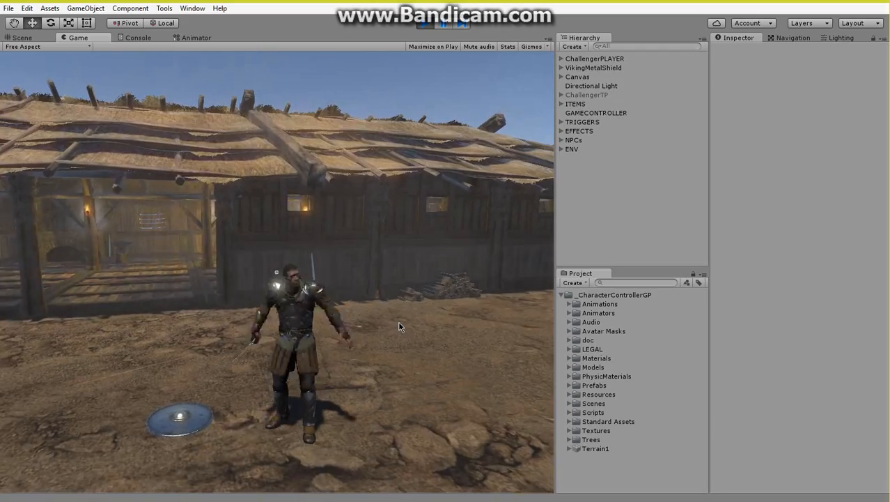
right_click(399, 322)
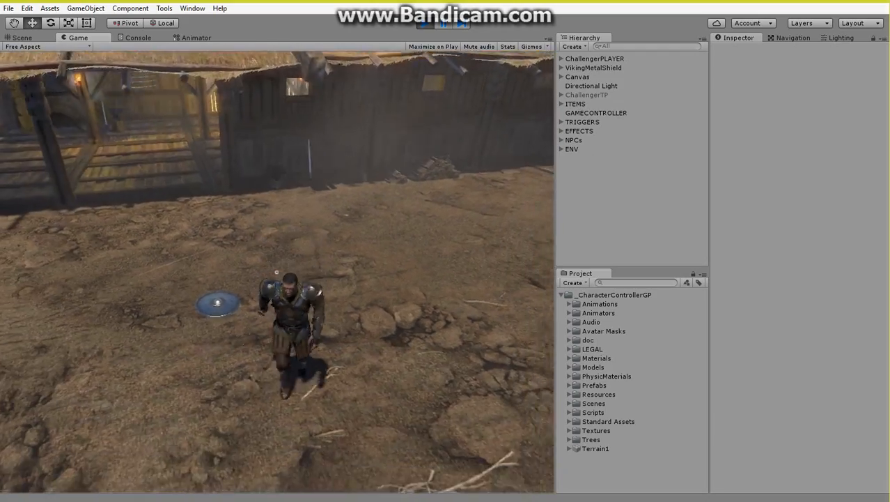
Step: Pick the dropped shield back up and test attacks with the sword and shield together
key(a)
key(e)
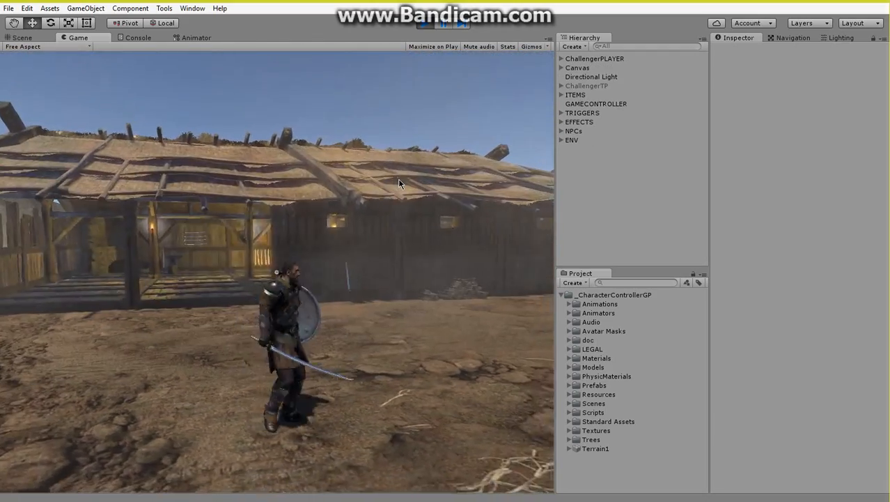
click(399, 181)
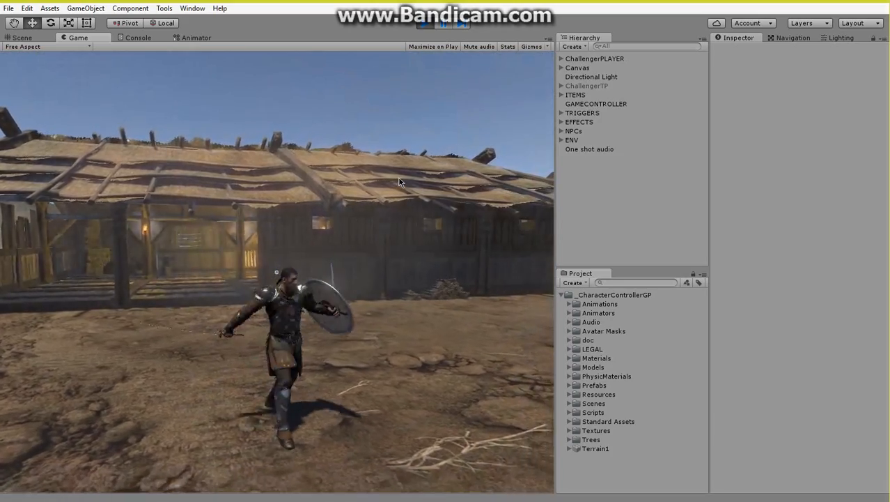
click(399, 182)
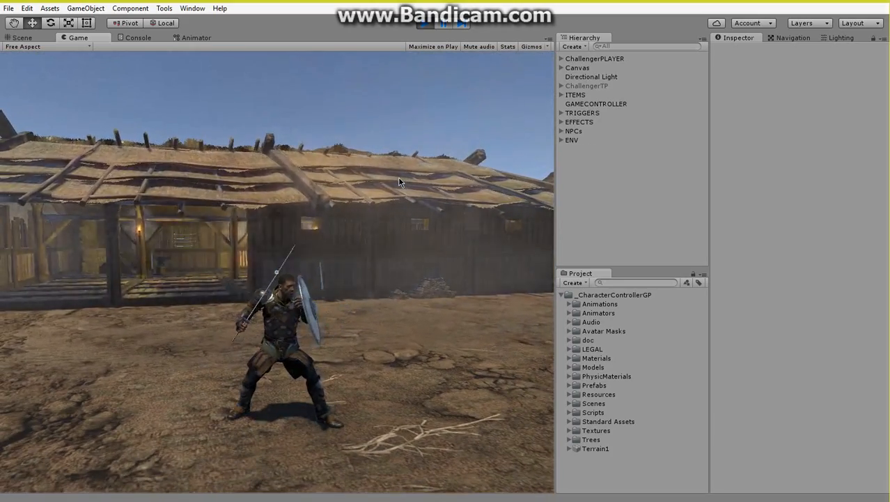
Step: Pick up the straight sword leaning against the wall and test dual-wield attack combos in the open yard
key(w)
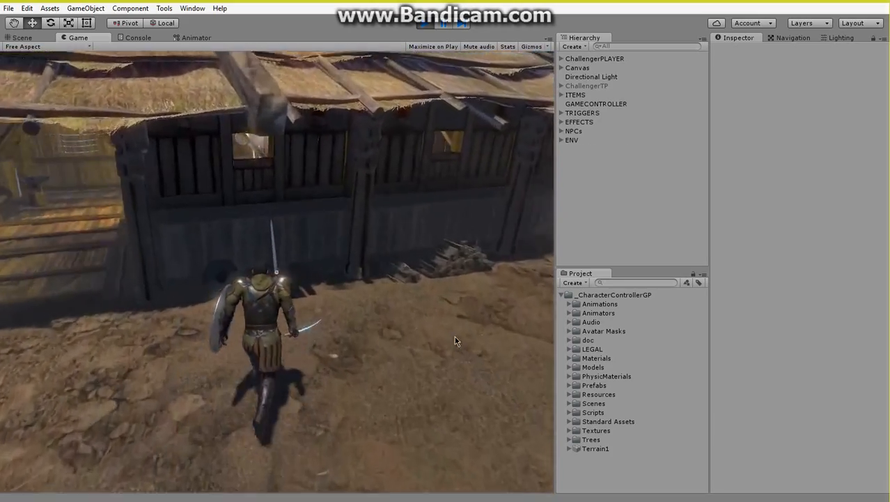
key(e)
key(s)
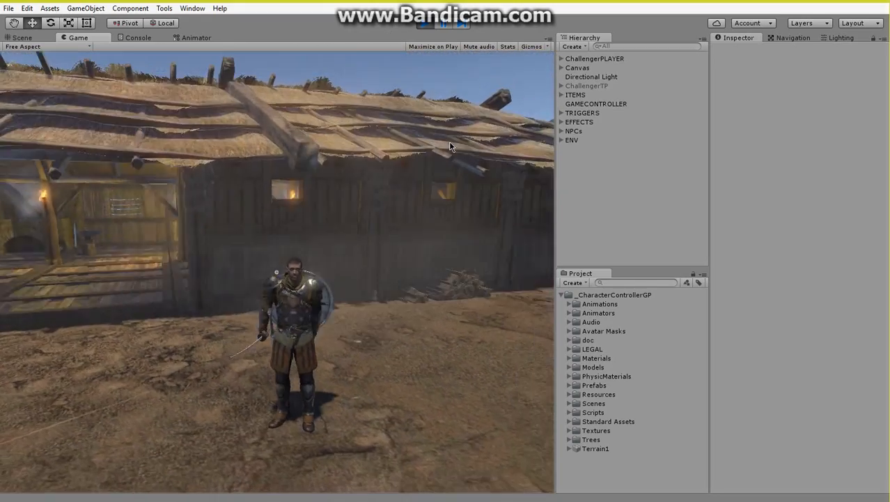
click(322, 148)
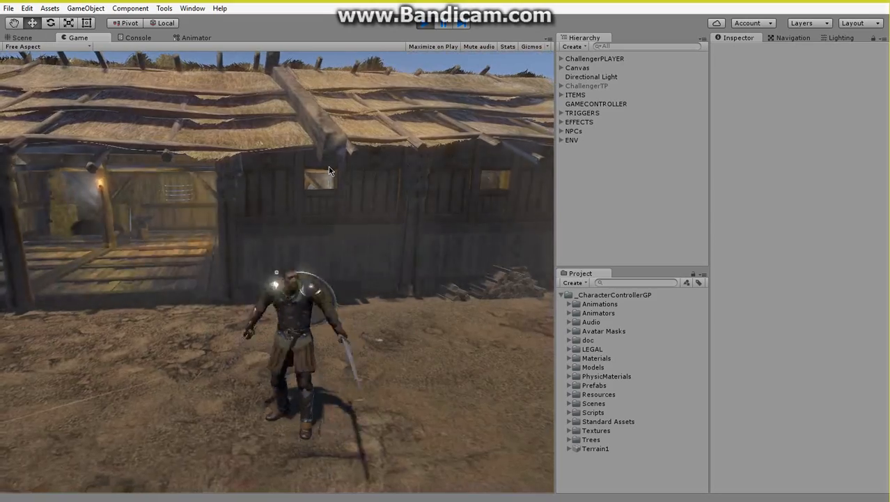
click(329, 166)
click(329, 167)
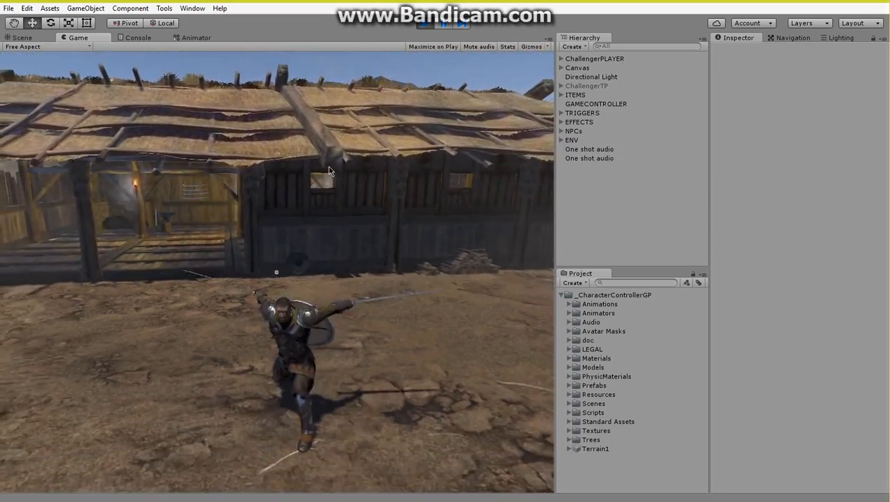
click(328, 167)
click(329, 167)
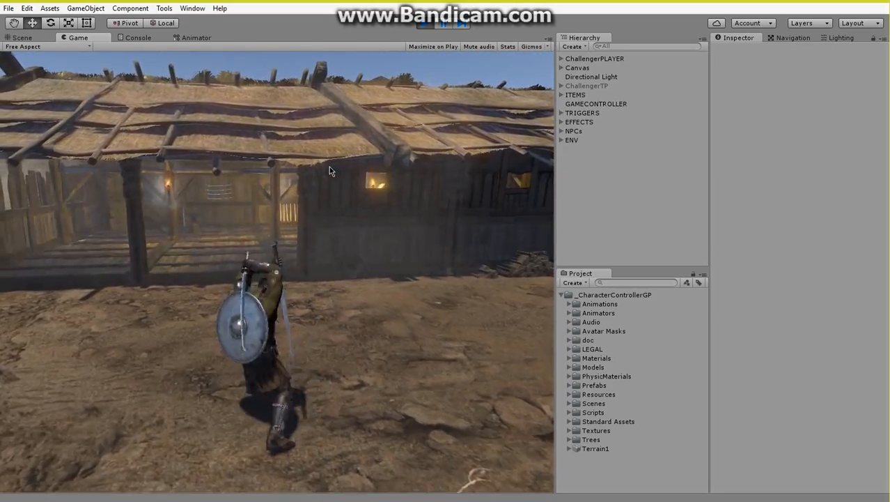
Step: Enter the building and pick up the wall-mounted katana, the Common Quiver and the bow beside it
key(w)
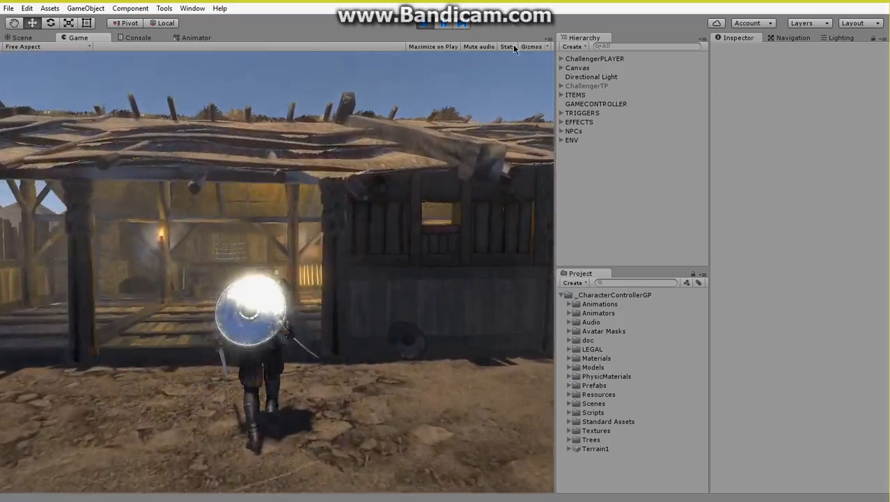
key(w)
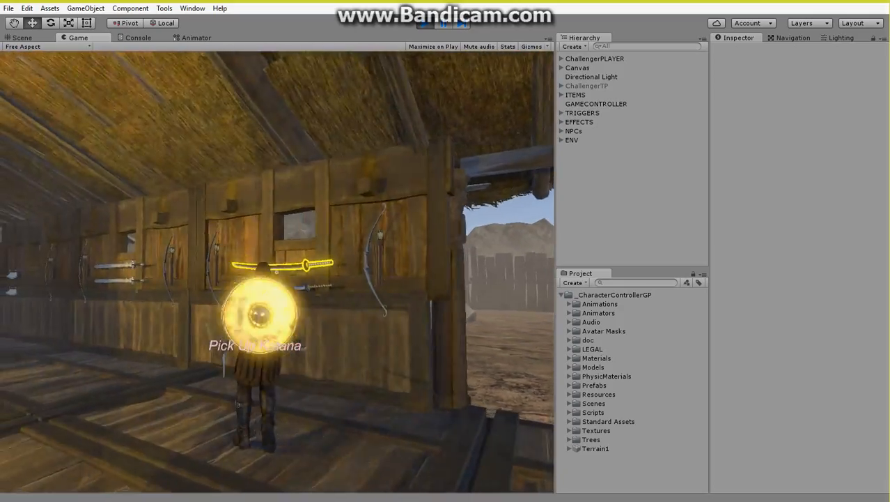
key(e)
key(d)
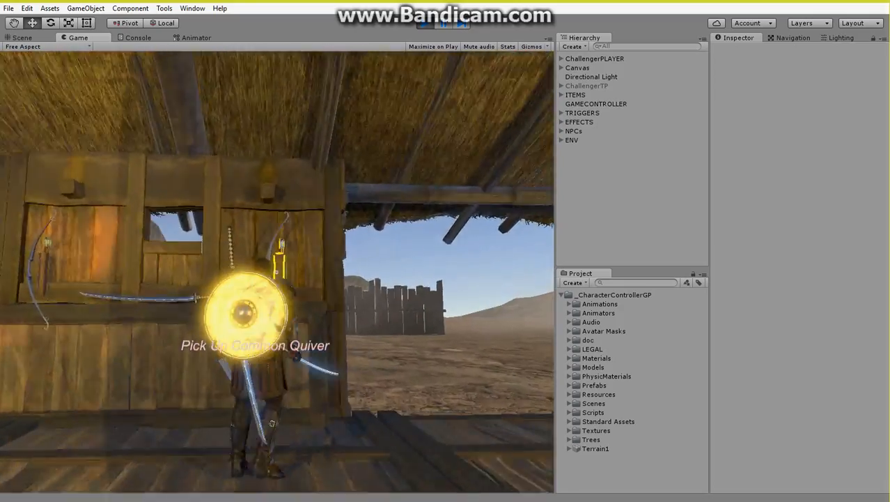
key(e)
key(e)
key(s)
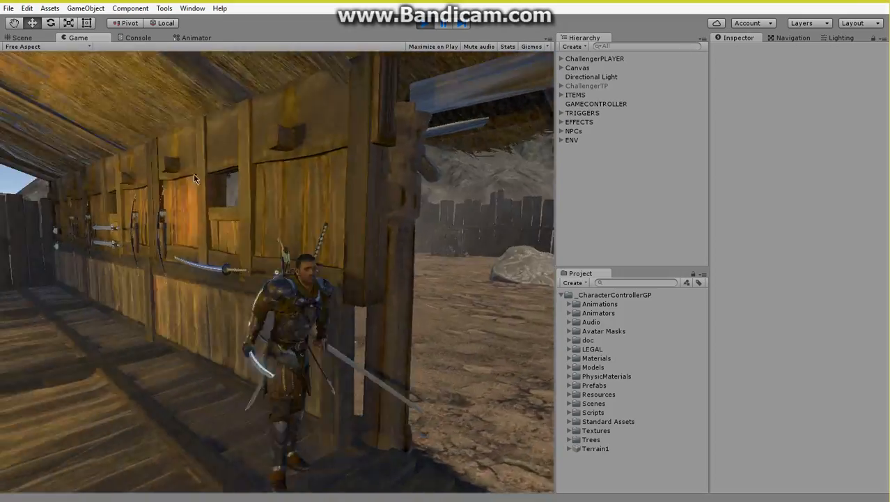
Step: Walk through the building into the fenced yard, test dual-wield attacks, and switch to the two-handed katana
key(w)
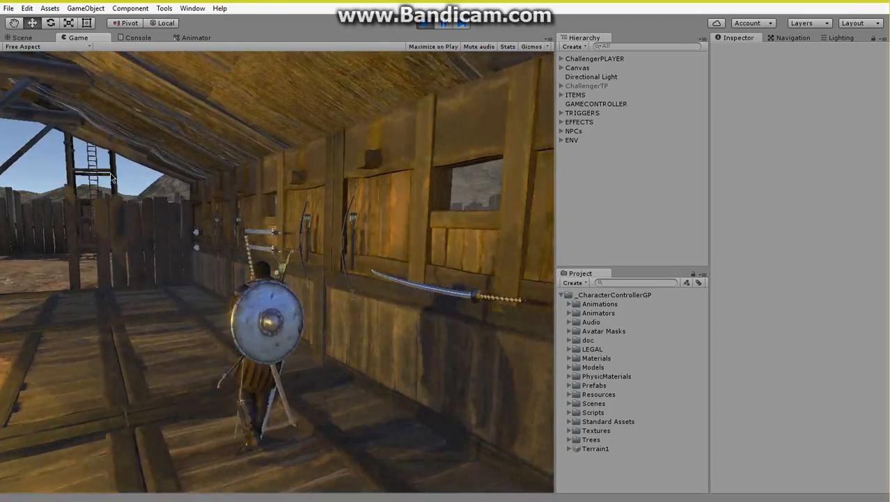
key(a)
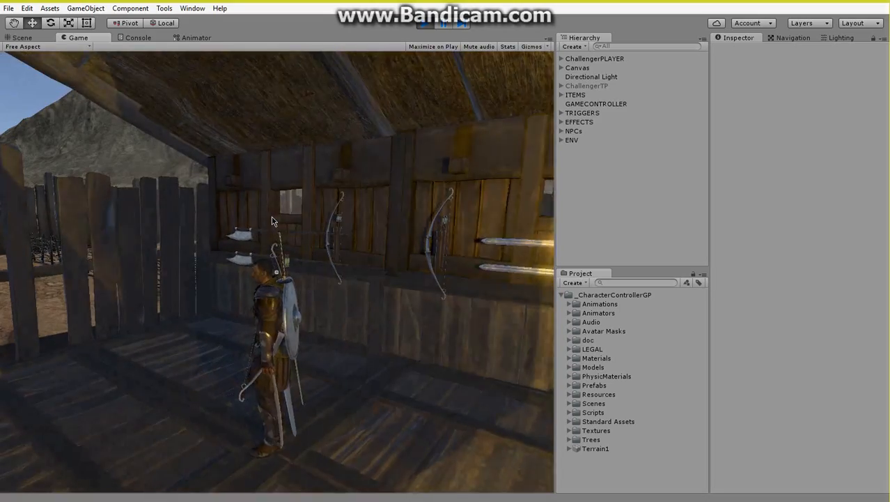
key(w)
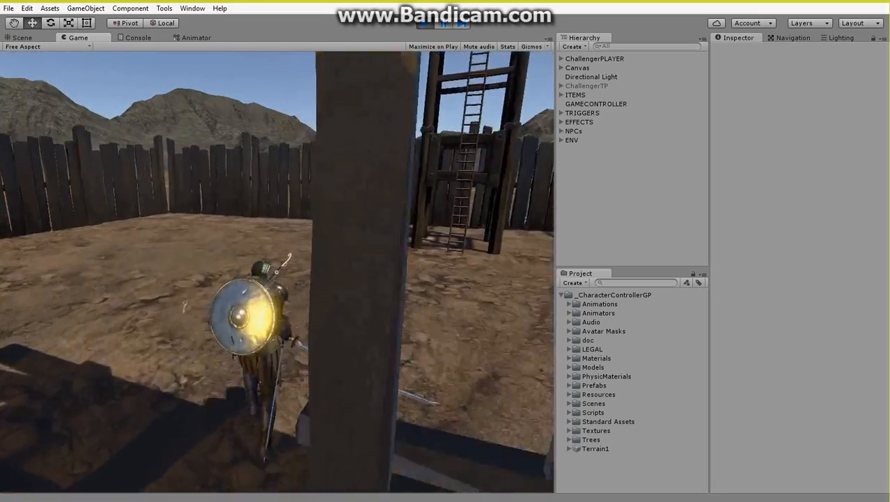
key(w)
click(216, 290)
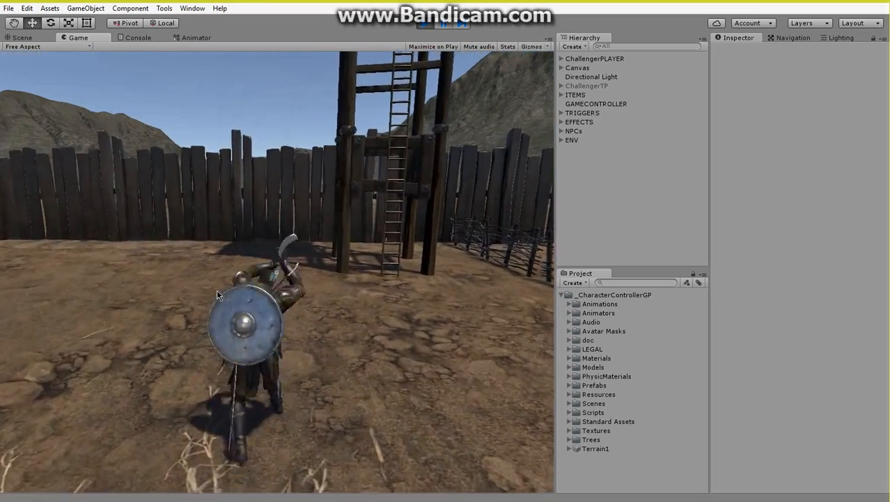
click(269, 264)
click(269, 264)
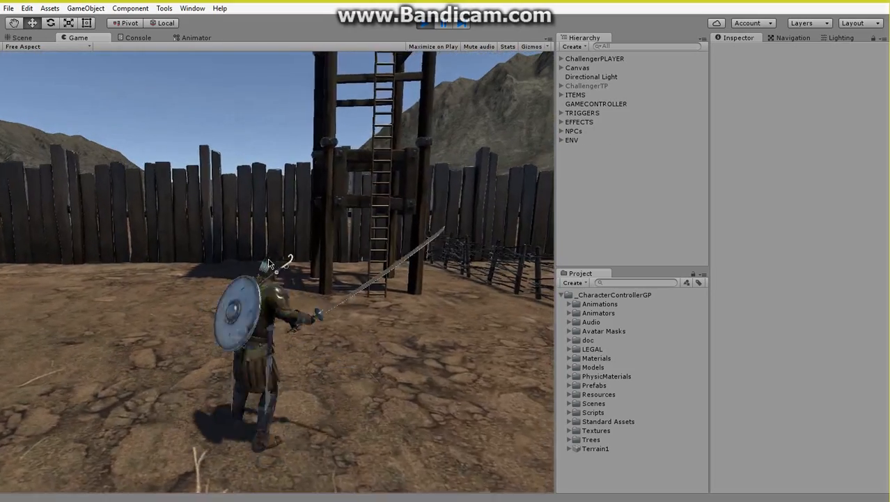
key(2)
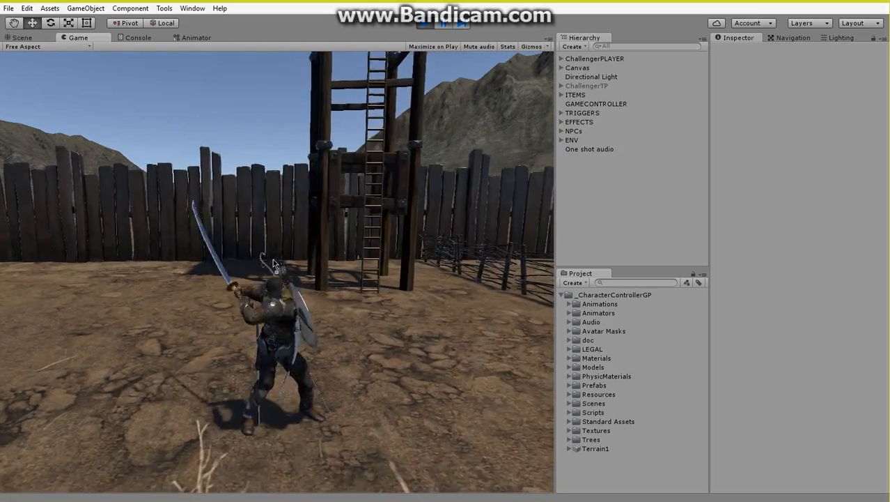
Step: Run back into the building and swap the two-handed katana for the long-handled axe on the end wall
key(w)
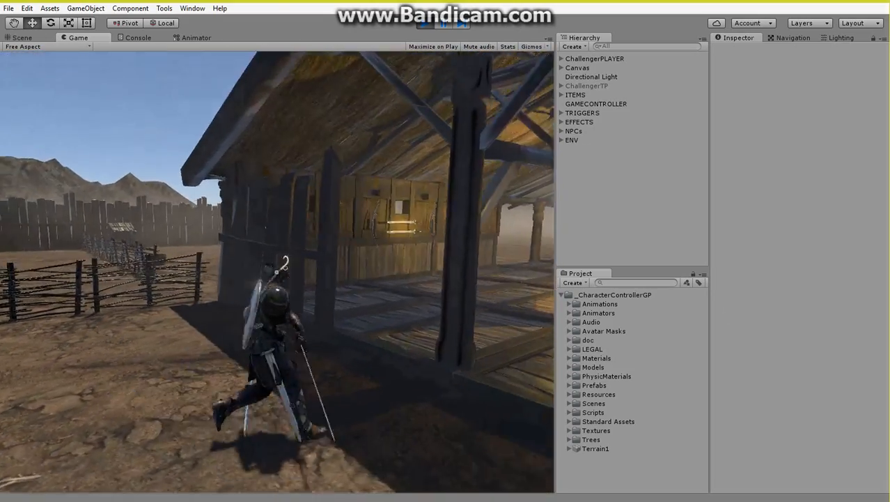
key(w)
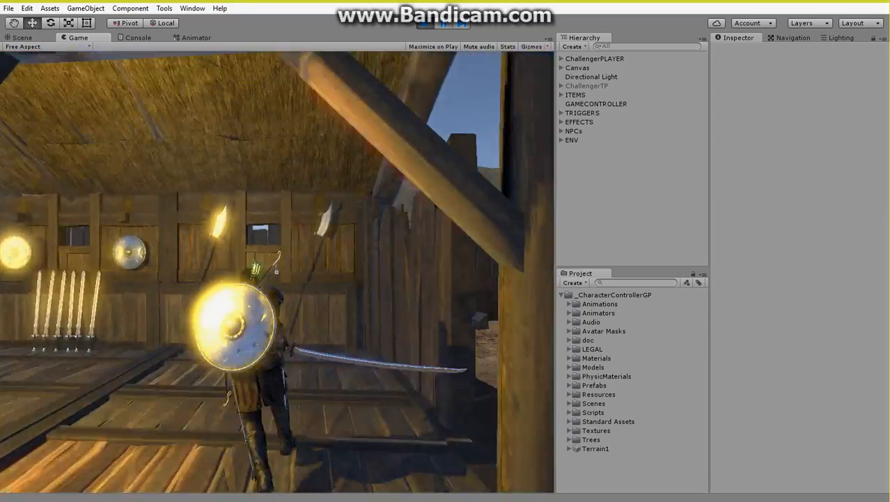
key(w)
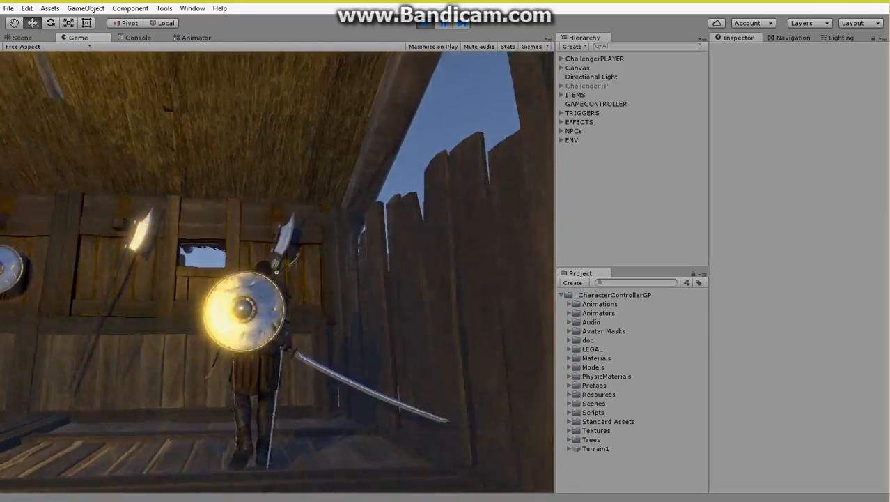
key(w)
key(e)
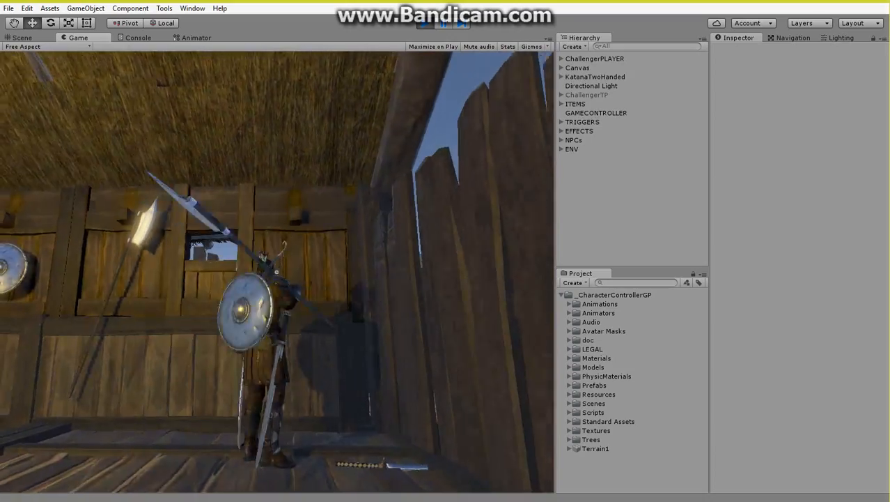
Step: Walk out of the building into the open yard and test attacks with the long-handled axe
key(s)
key(d)
key(d)
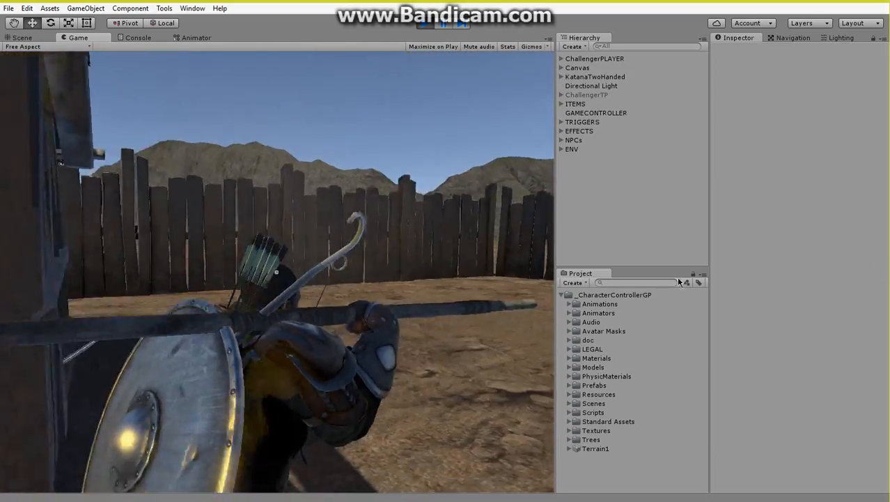
key(s)
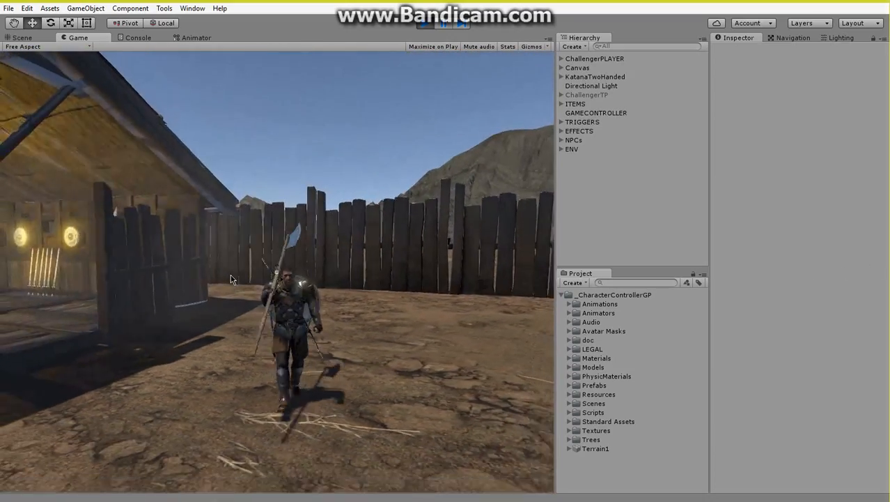
click(305, 274)
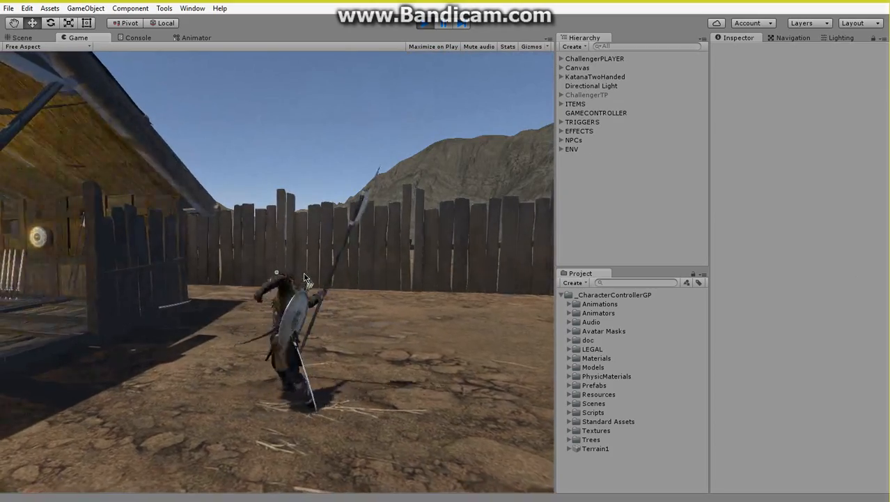
key(w)
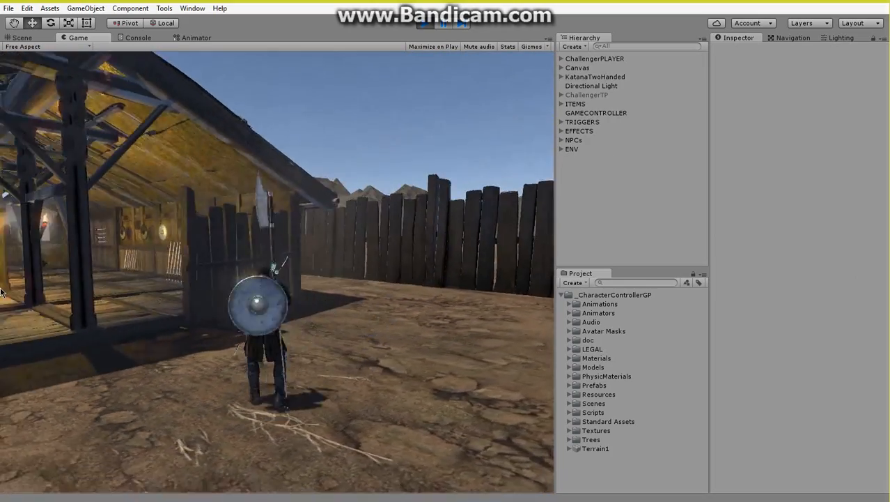
click(42, 301)
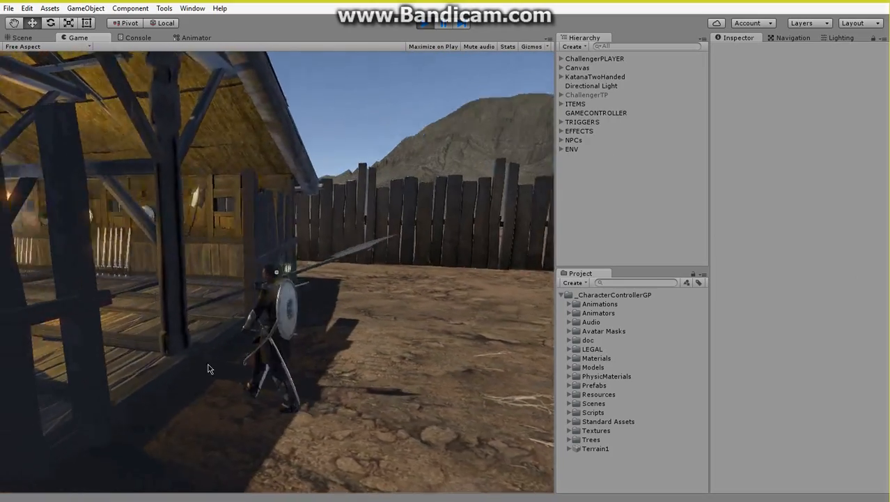
Step: Return to the building and swap the long-handled axe for the two-handed katana lying on the floor
key(w)
key(w)
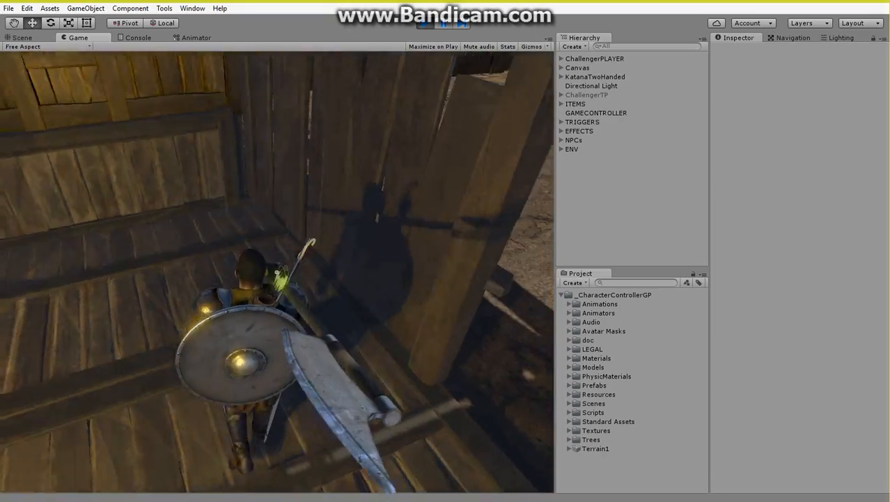
key(s)
key(w)
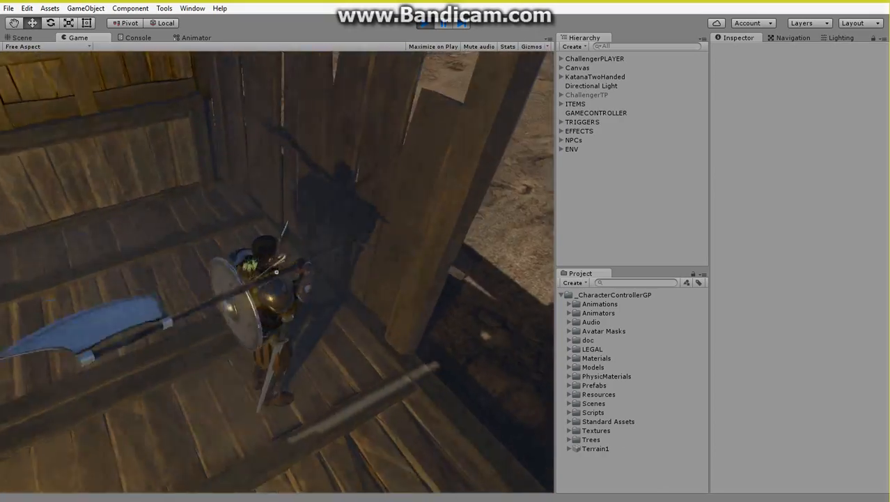
key(e)
key(s)
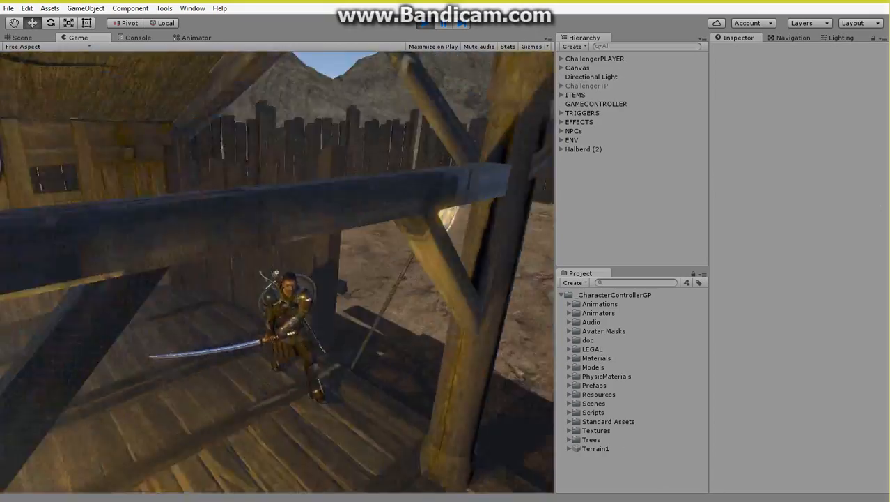
Step: Run out to the wicker-fenced yard with the two-handed katana, put it away and switch to the bow
key(w)
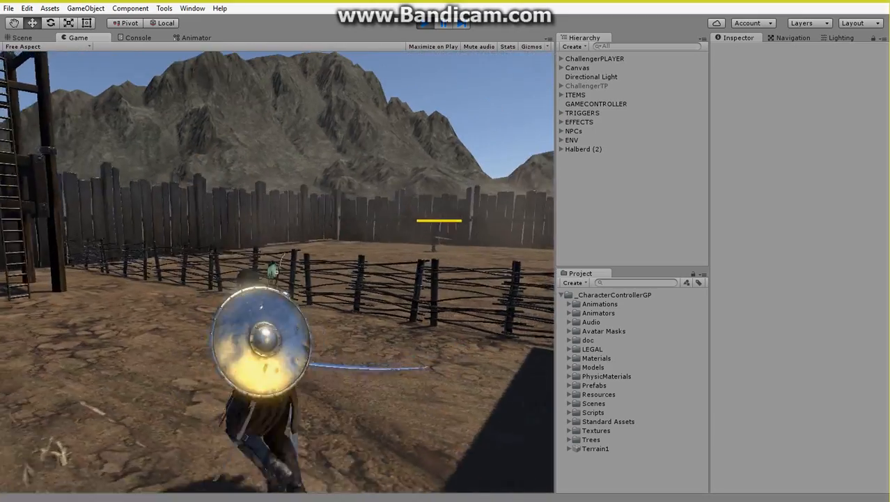
key(space)
click(332, 191)
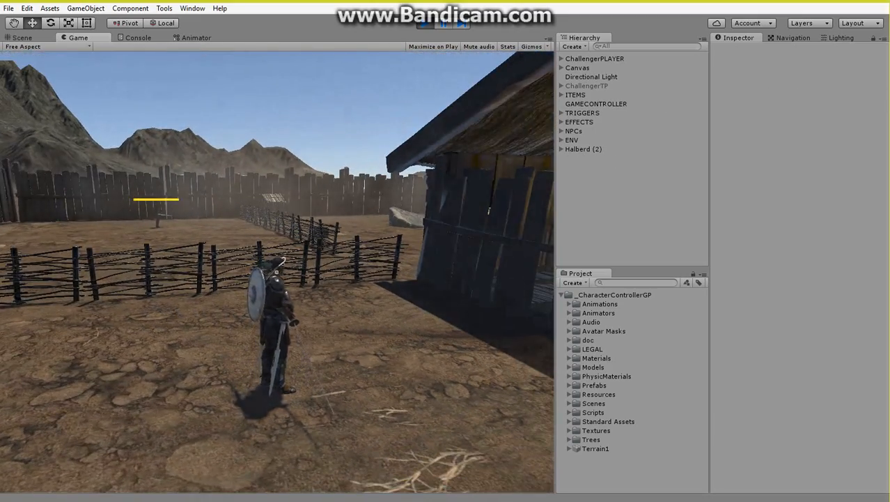
key(w)
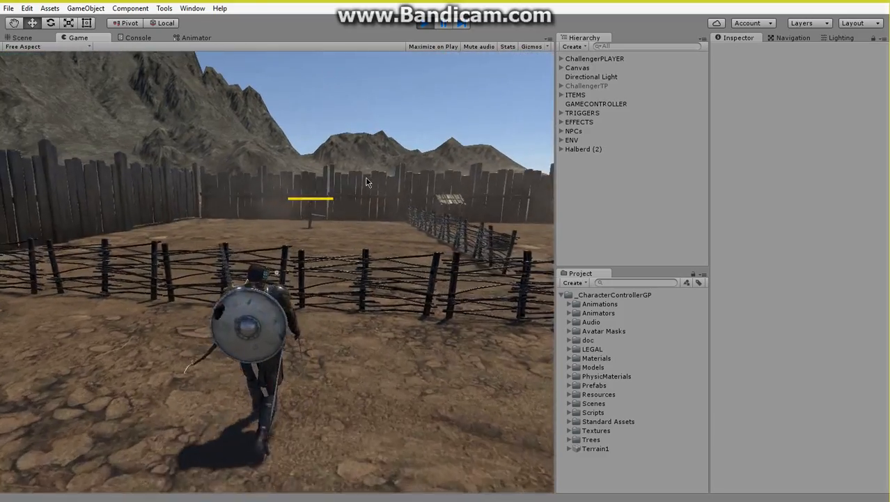
key(space)
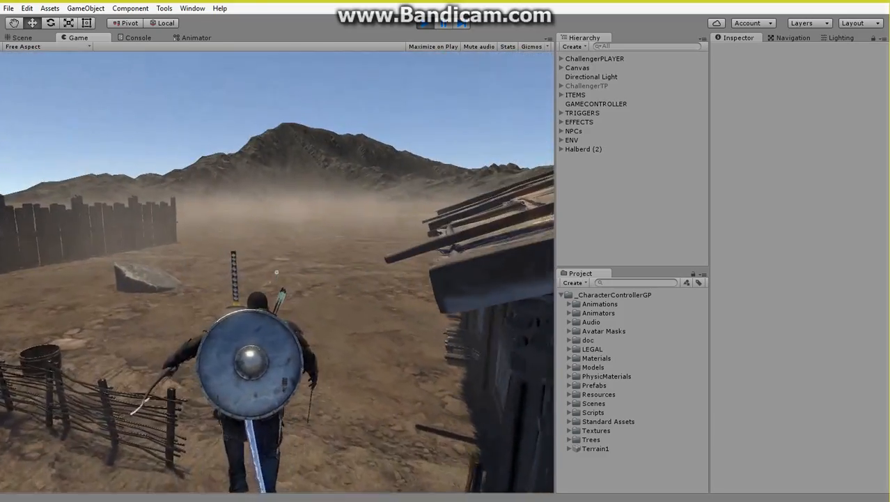
click(419, 173)
key(space)
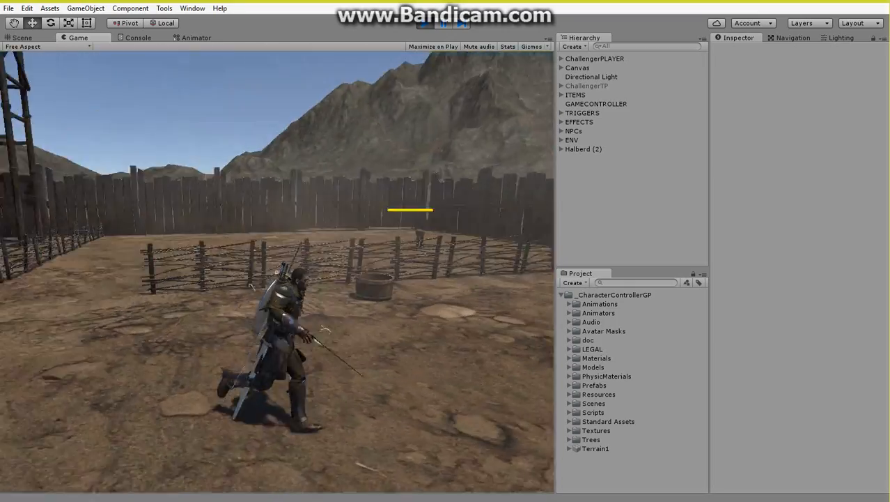
Step: Run past the wicker fence to the large boulder, aim the bow and shoot an arrow
key(s)
key(d)
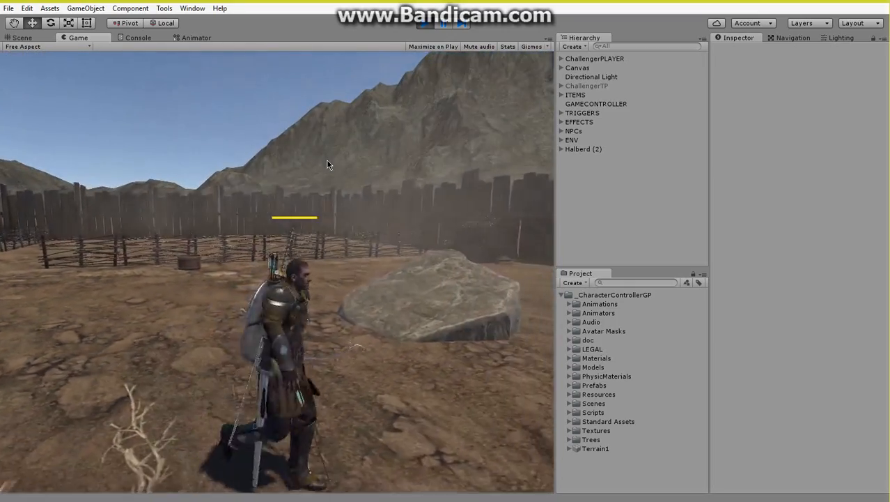
key(w)
click(327, 160)
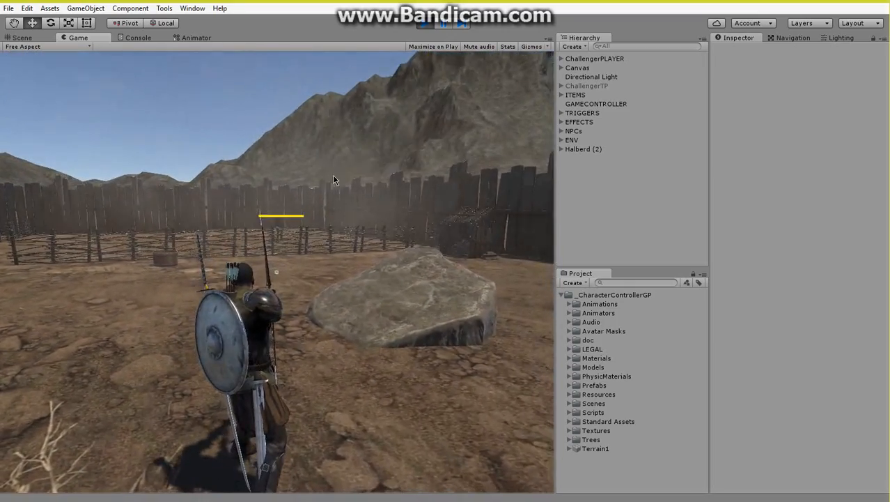
click(522, 167)
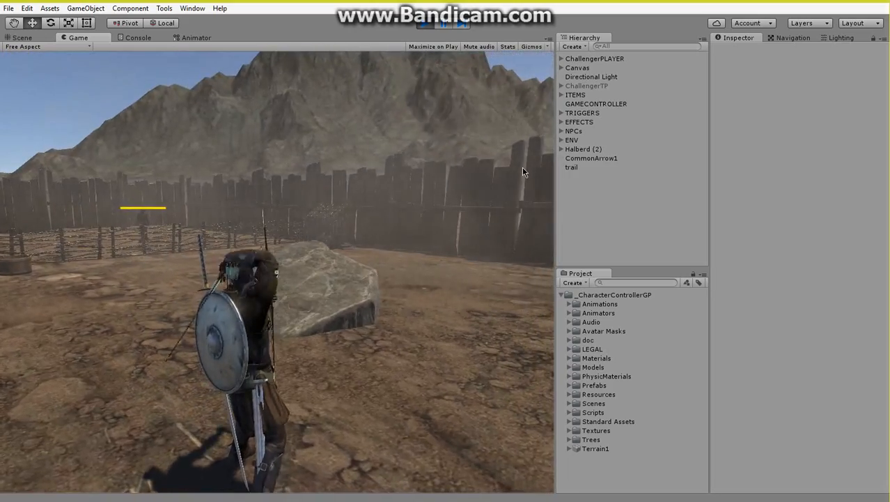
Step: Test shooting arrows near the thatched building from the distant and close-up camera views
key(w)
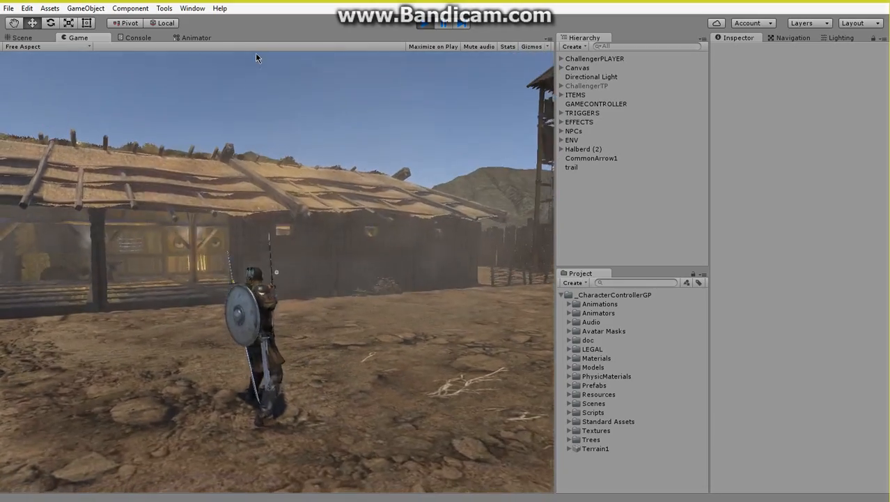
click(255, 52)
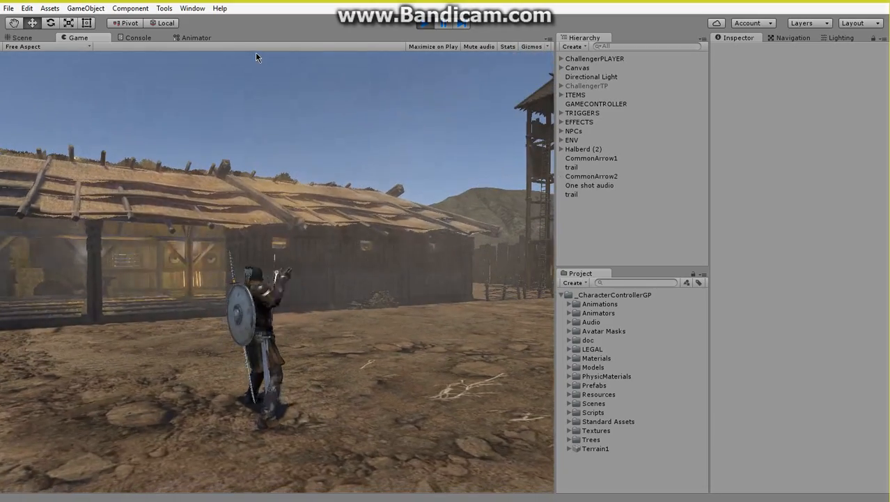
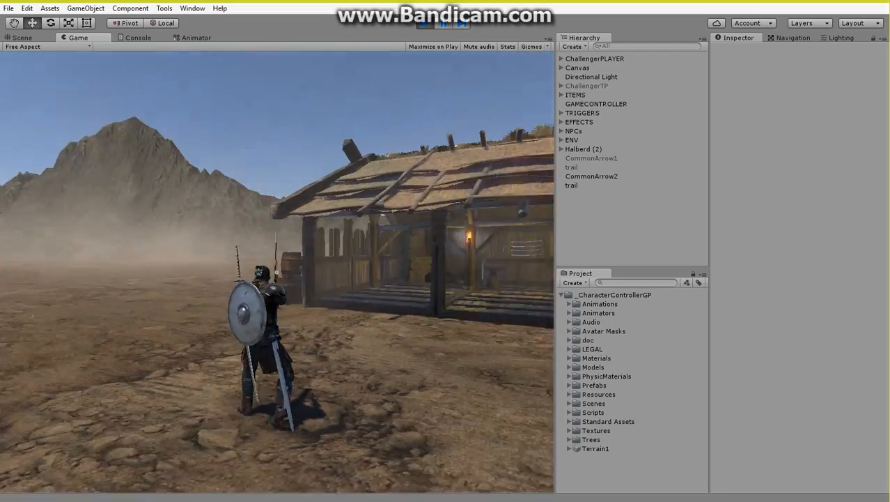
scroll(361, 102, up, 5)
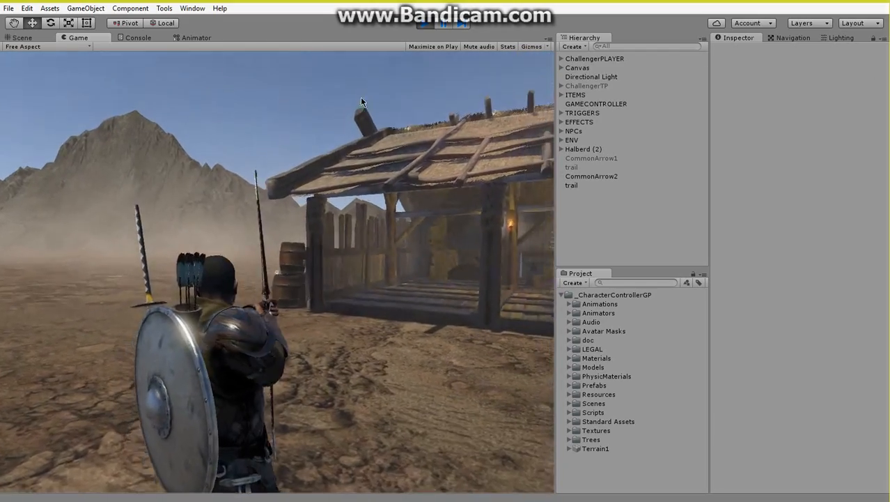
click(371, 85)
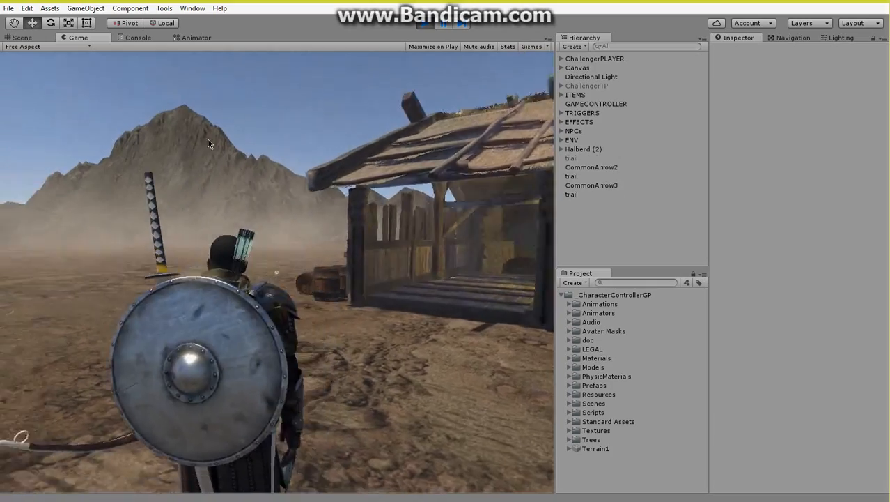
scroll(209, 143, down, 5)
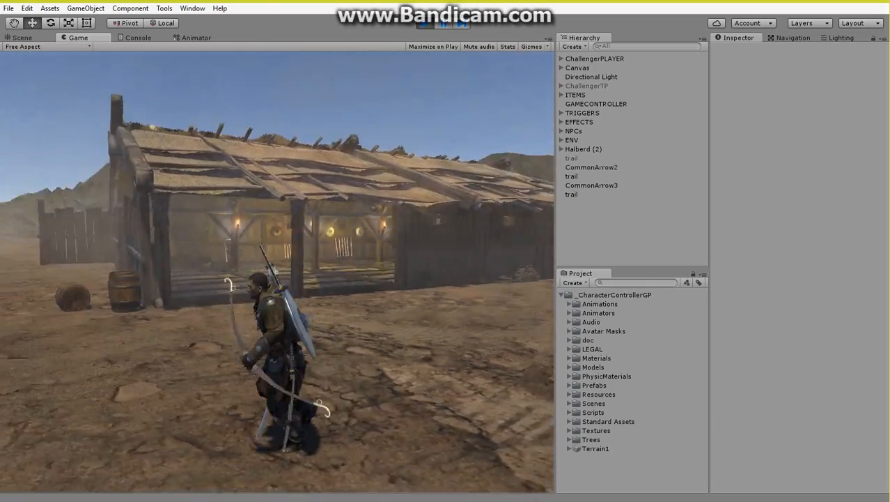
Step: Run around to the building's end by the barrels and shoot arrows with the bow
key(w)
drag(303, 268, 506, 246)
key(a)
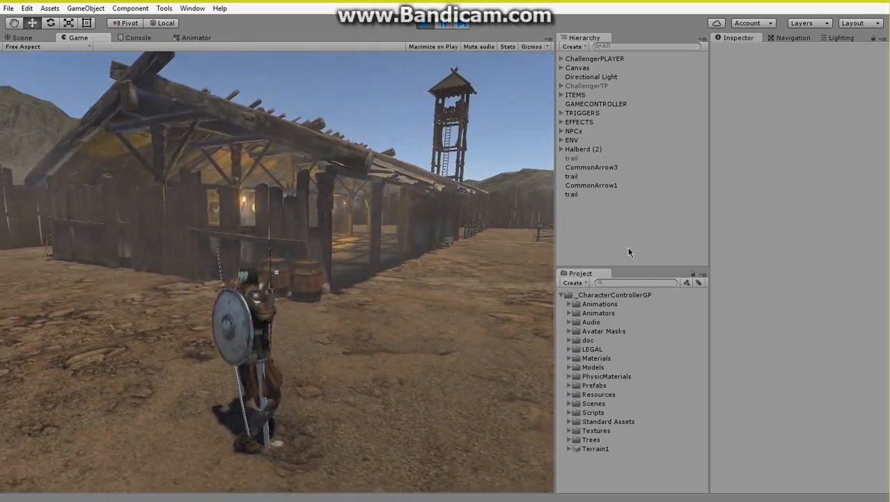
right_click(627, 247)
click(338, 232)
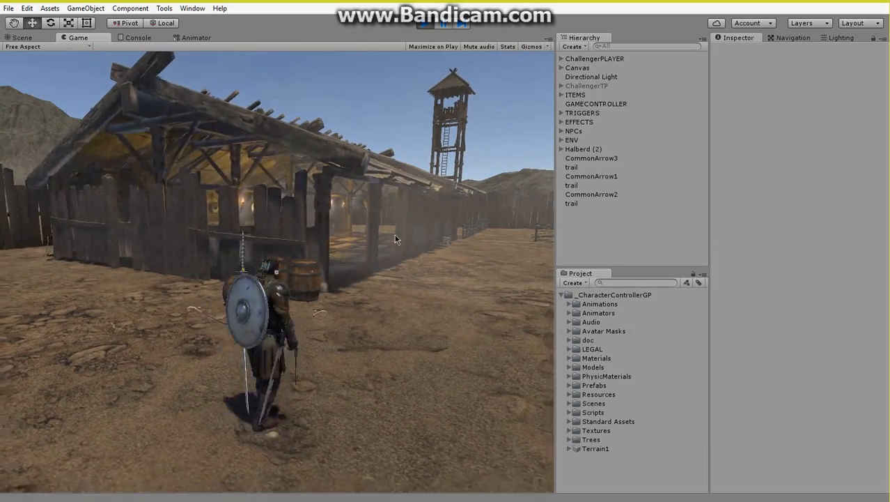
Step: Run back toward the boulder and shoot arrows across the open yard
key(w)
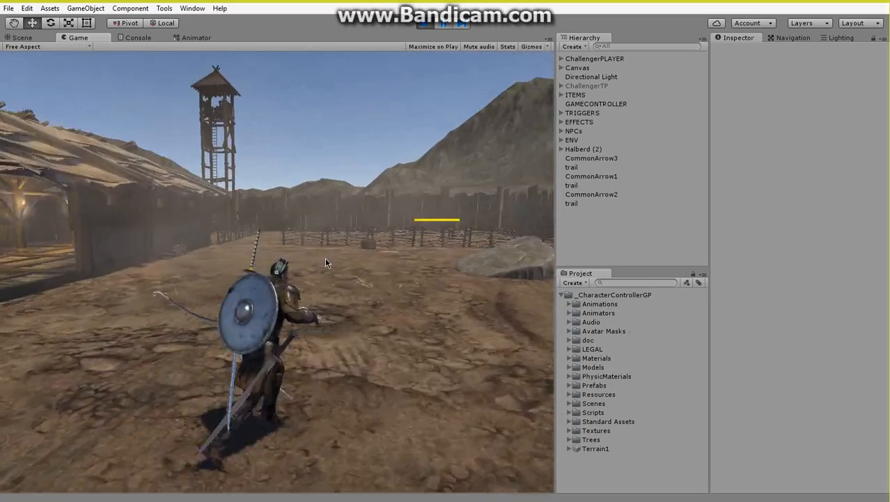
right_drag(337, 250, 666, 301)
click(549, 238)
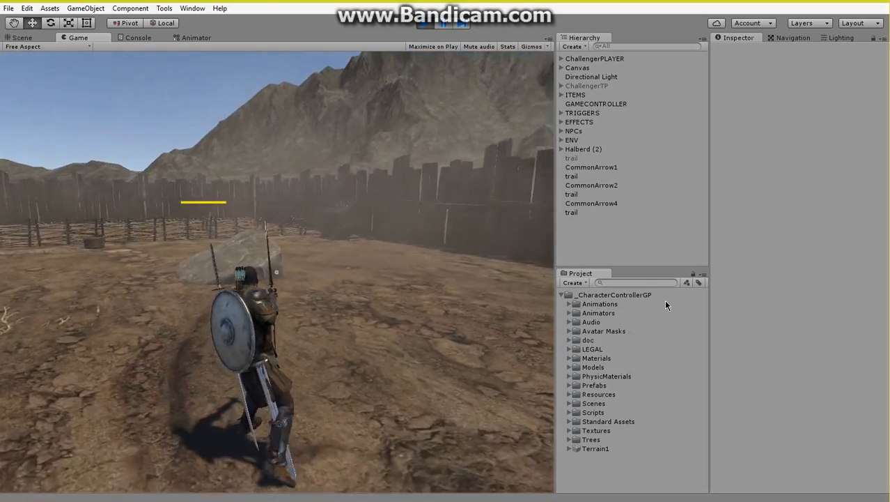
click(660, 297)
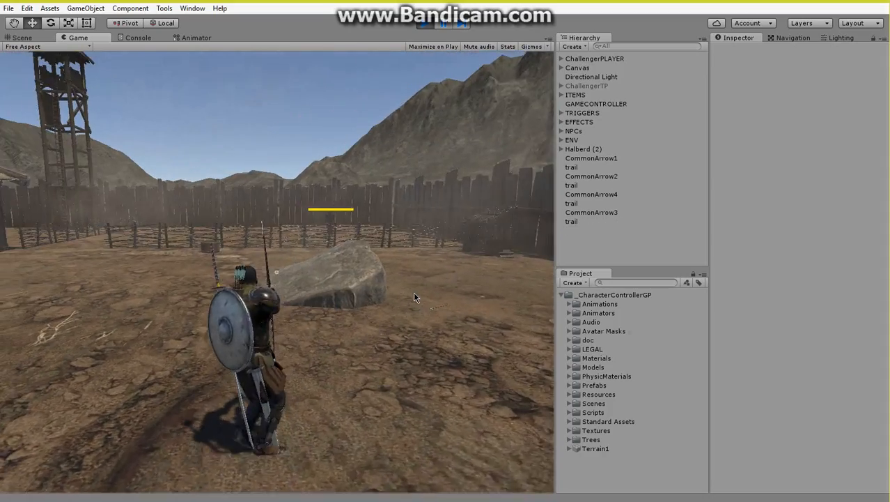
Step: Advance to the wicker fence and shoot a series of arrows at the shield-bearing enemy in close-up aim
key(w)
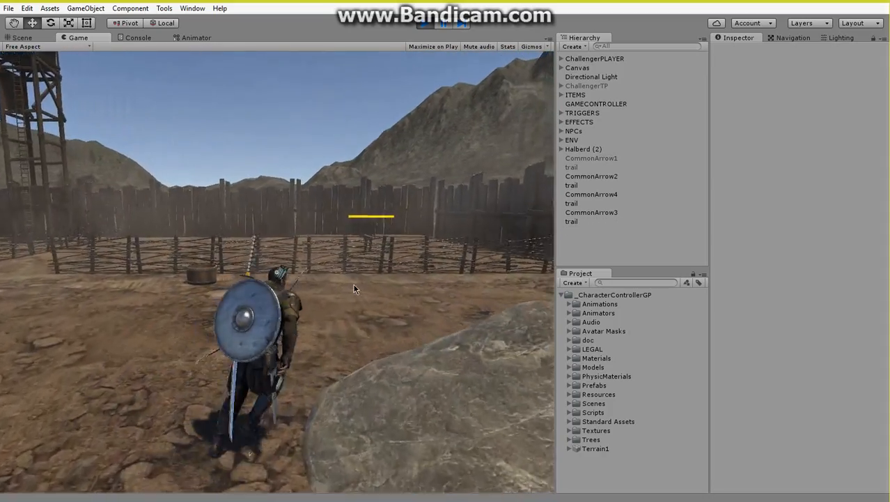
mouse_move(369, 299)
right_down()
mouse_move(256, 239)
mouse_move(272, 250)
mouse_move(281, 244)
mouse_move(289, 214)
mouse_move(313, 204)
mouse_move(299, 254)
mouse_move(310, 273)
mouse_move(301, 269)
mouse_move(307, 196)
mouse_move(307, 217)
mouse_move(307, 208)
right_up()
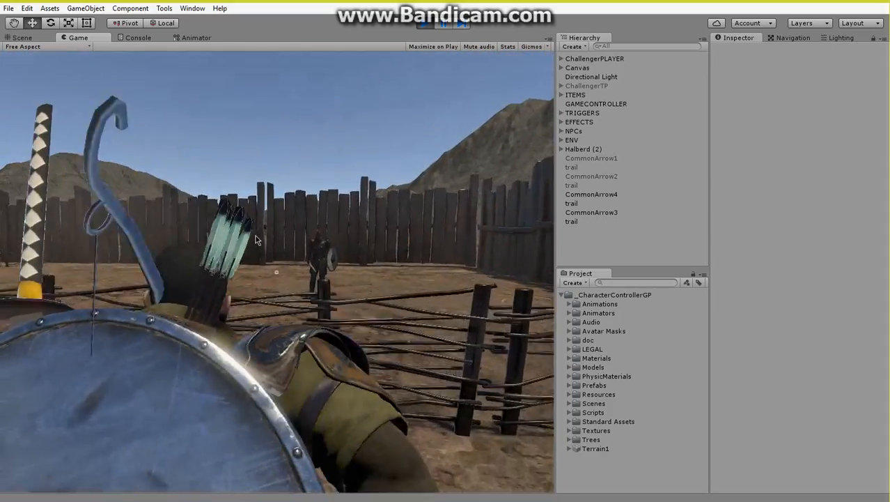
click(311, 197)
click(311, 273)
click(311, 271)
click(301, 270)
click(306, 216)
click(307, 196)
click(306, 216)
click(307, 208)
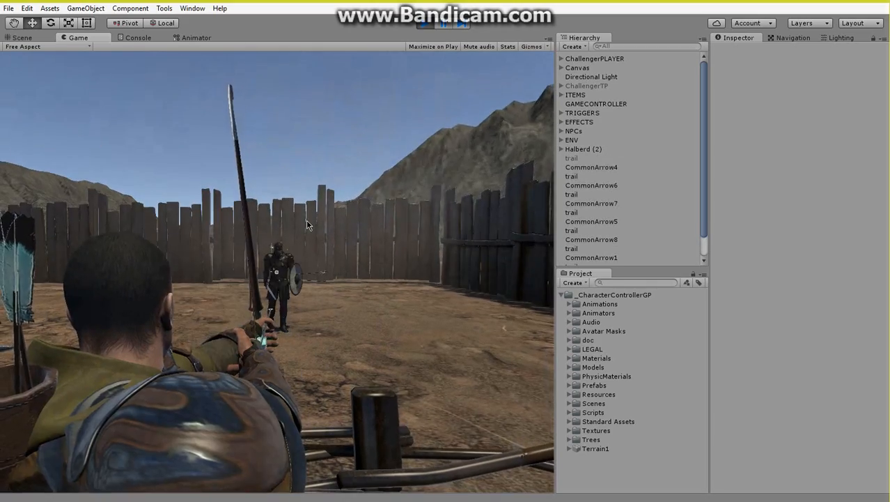
Step: Run along the wicker fence and around its end into the enemy's enclosure with the bow in hand
key(a)
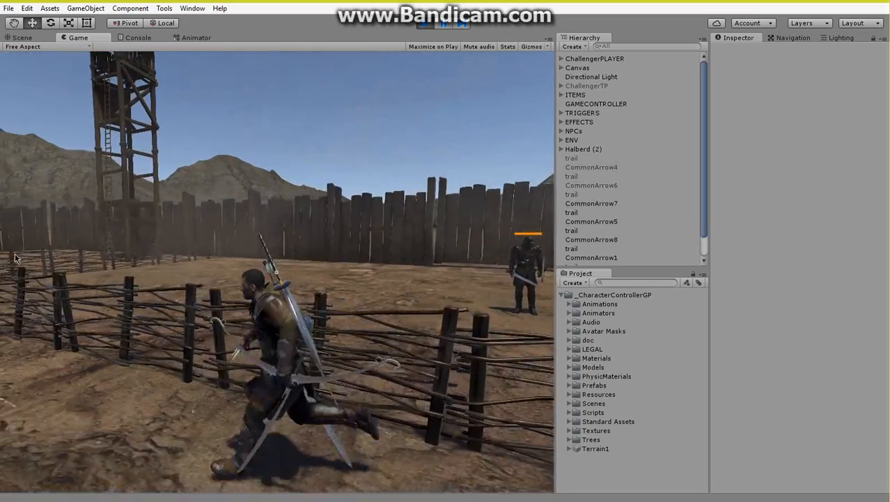
key(w)
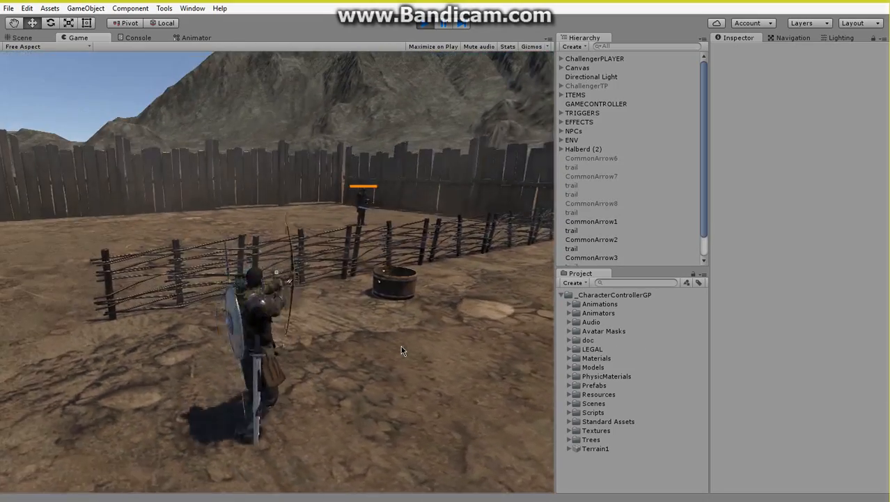
key(a)
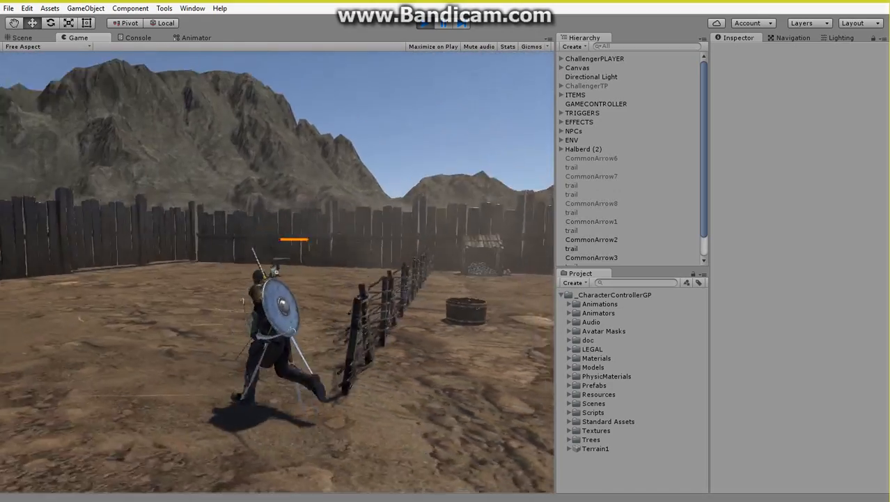
key(s)
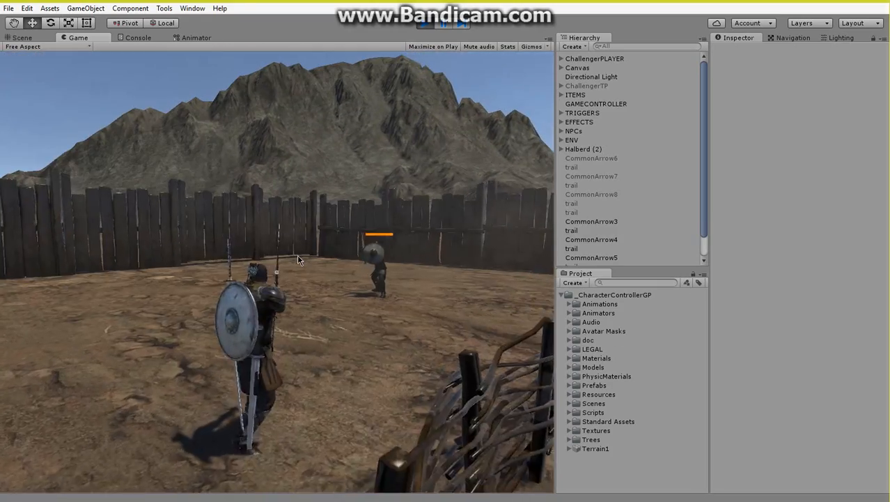
Step: Aim the bow in close-up view and shoot repeated arrows at the enemy from the fence's end
right_drag(298, 256, 482, 227)
click(493, 200)
click(473, 204)
click(471, 205)
click(472, 420)
click(451, 415)
click(456, 379)
click(485, 223)
click(515, 203)
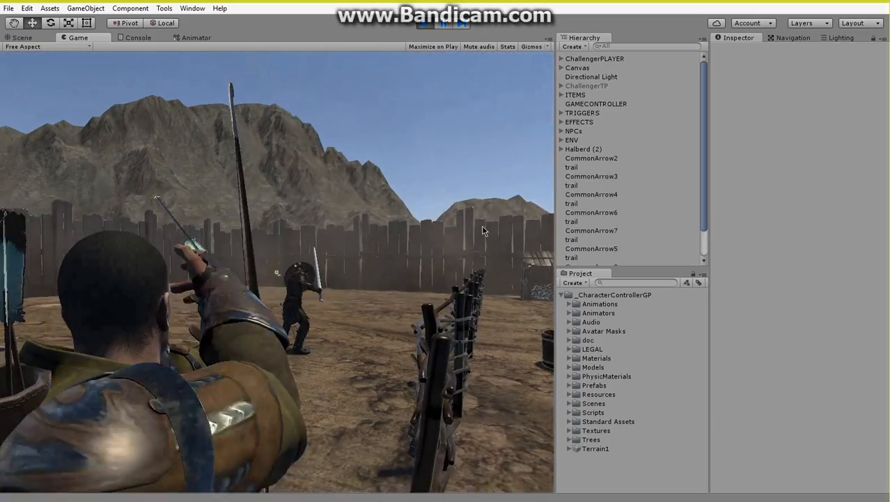
Step: Close in on the shield-bearing enemy, back away into the open yard and switch from the bow to a melee weapon
key(w)
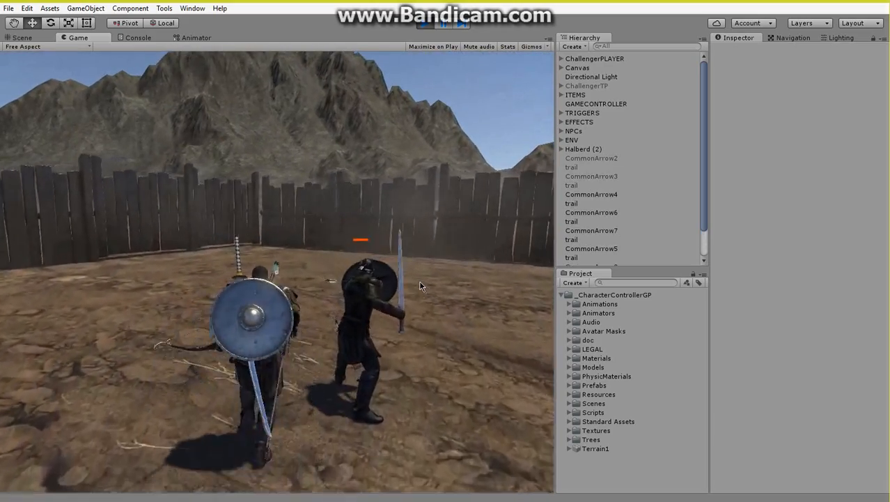
key(s)
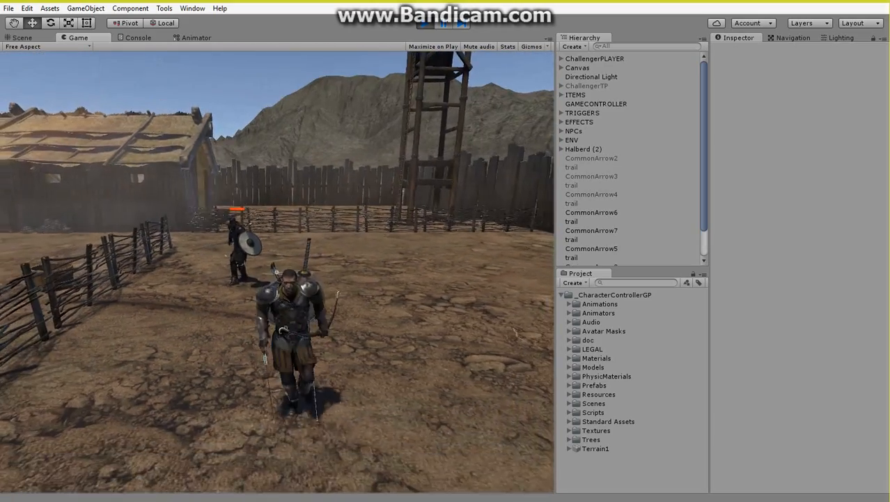
key(2)
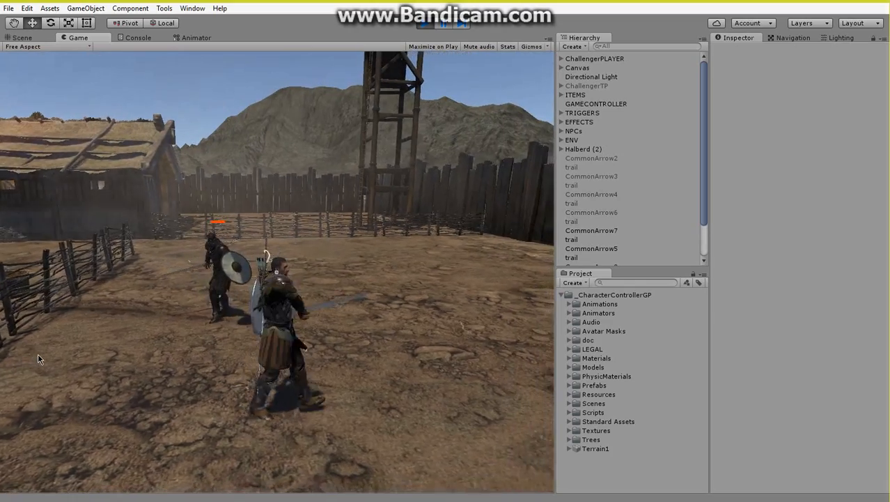
key(d)
key(space)
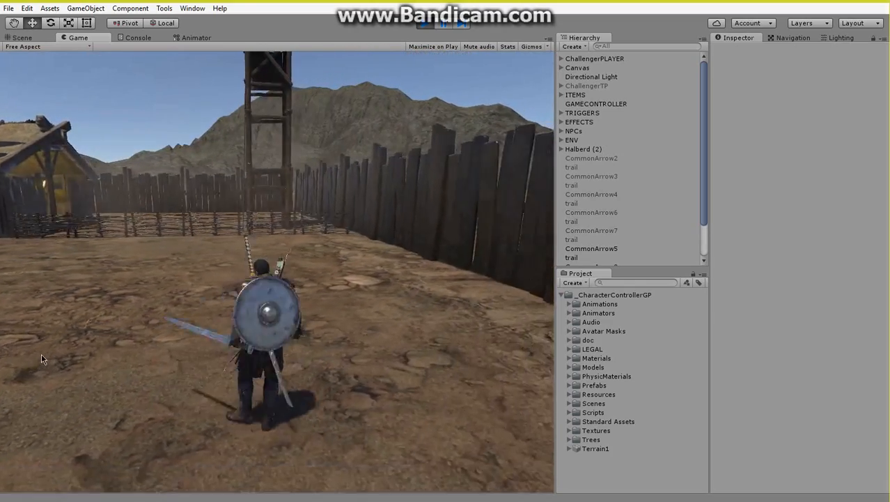
Step: Attack the shield-bearing enemy with repeated sword strikes in the open yard
click(35, 365)
click(117, 346)
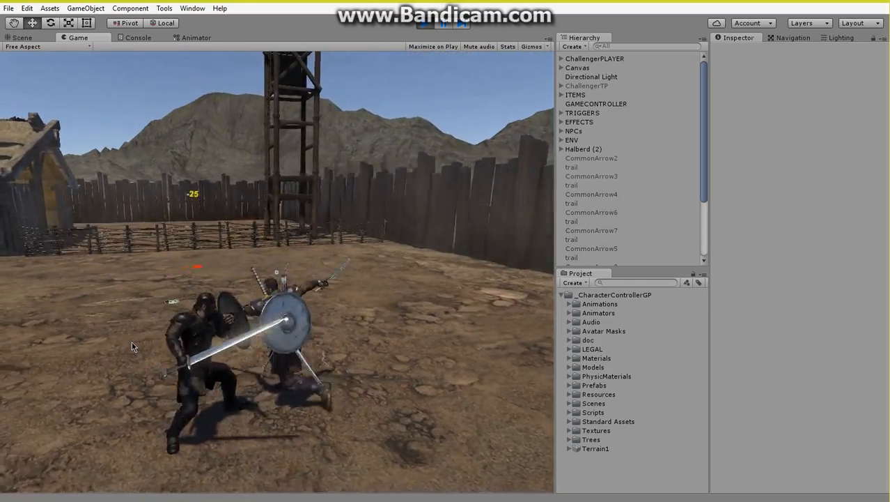
click(133, 342)
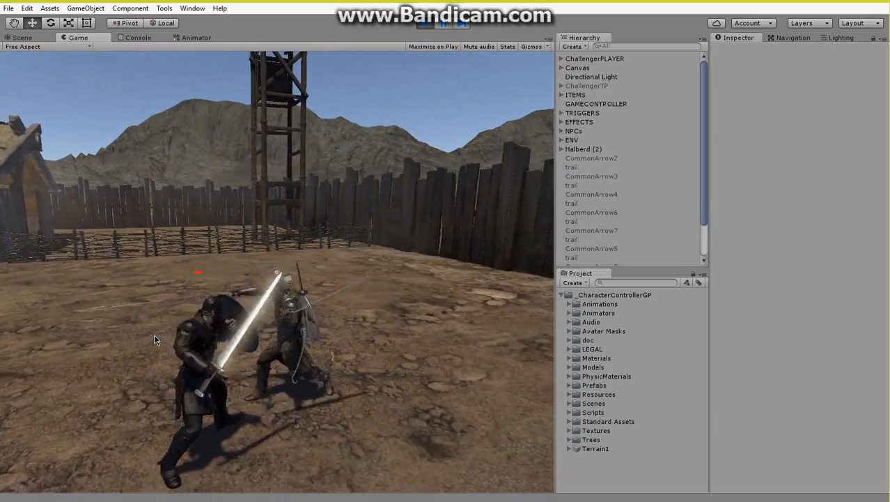
click(154, 336)
click(154, 336)
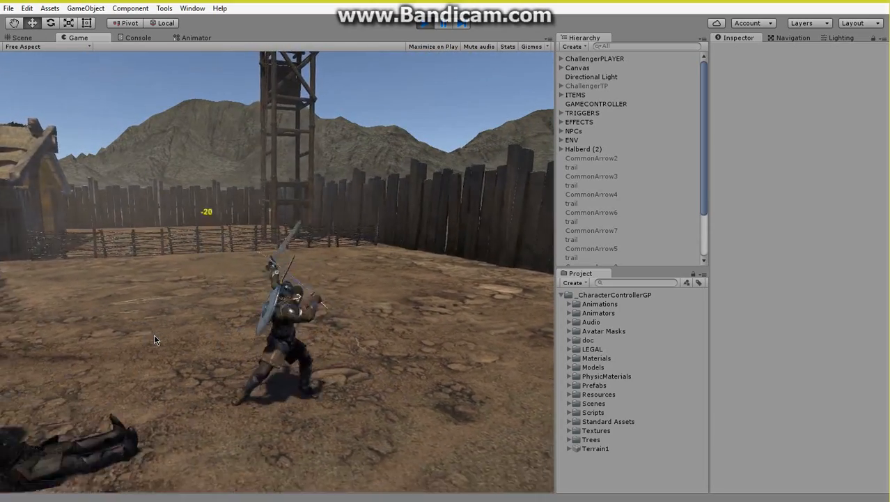
Step: Run past the fallen enemy and around the end of the wicker fence to the long hut
key(w)
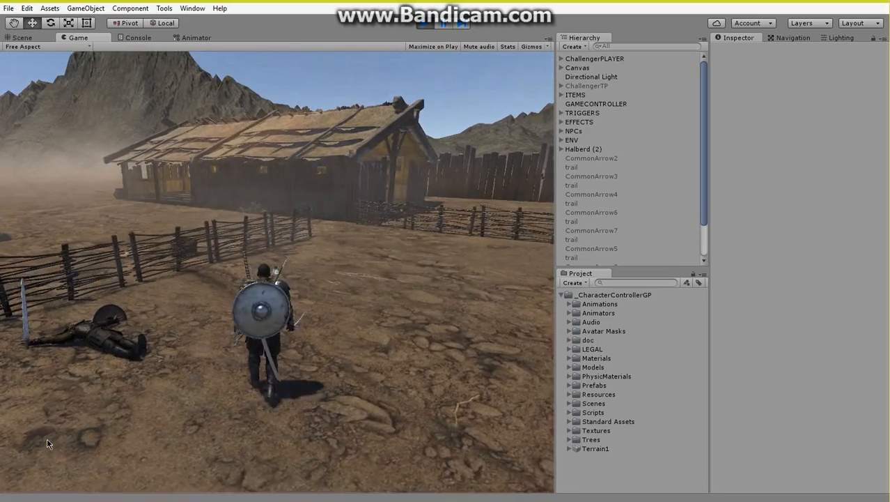
key(w)
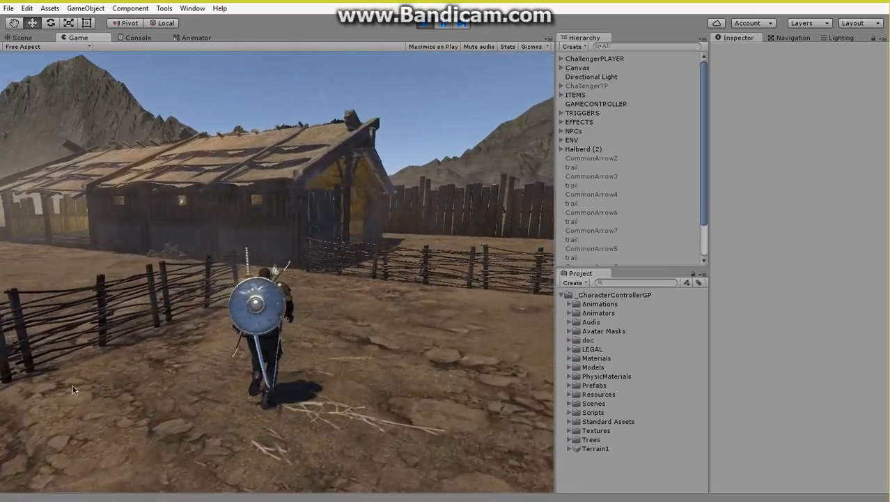
key(a)
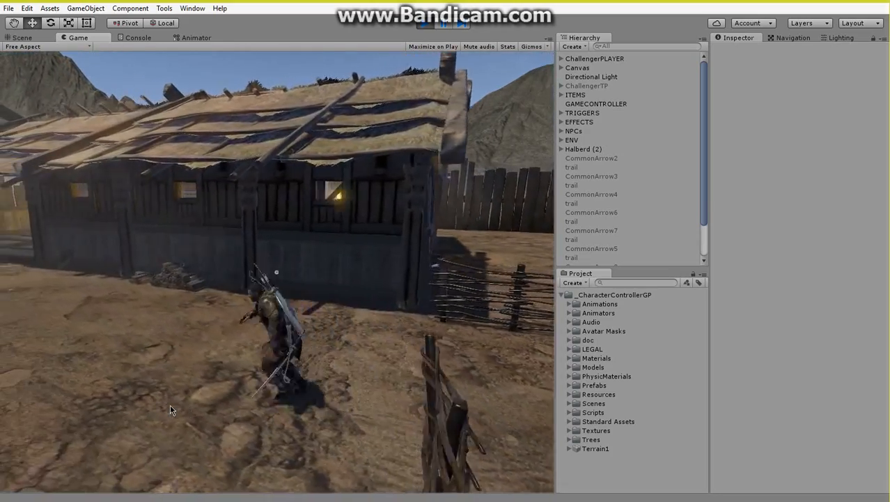
Step: Turn the character toward the camera beside the hut, test blocking with the shield and put the weapons away
key(s)
key(1)
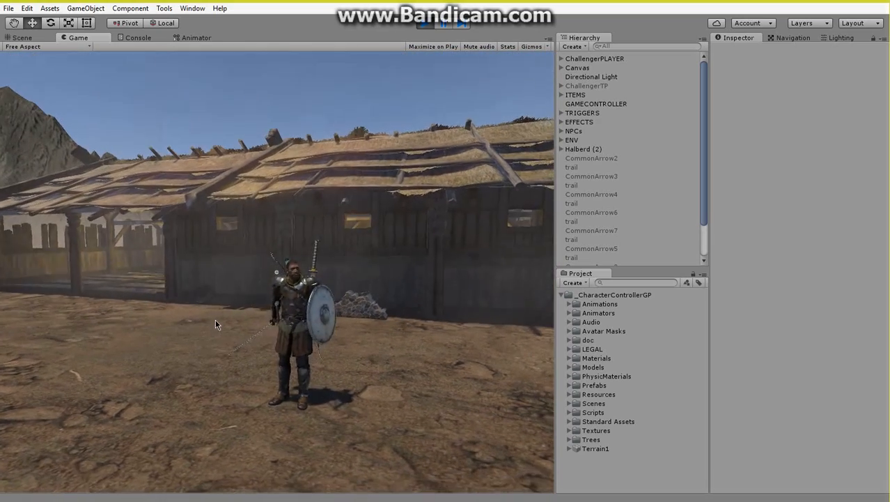
right_click(215, 320)
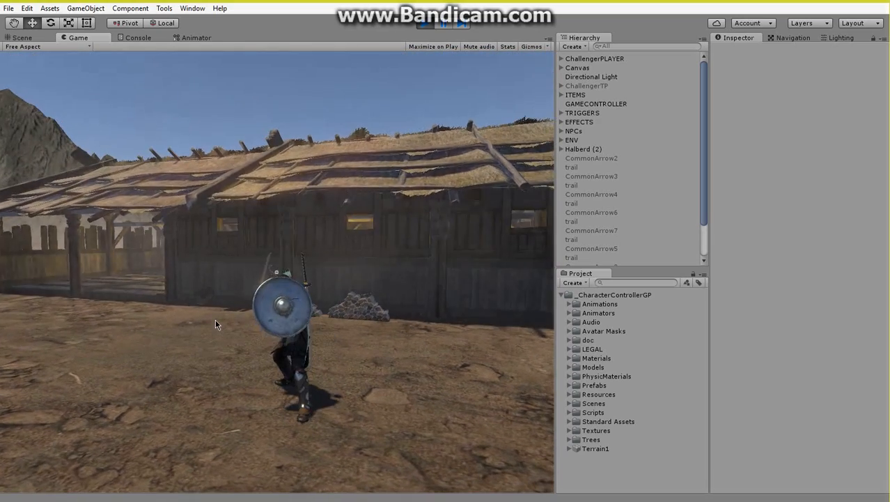
key(1)
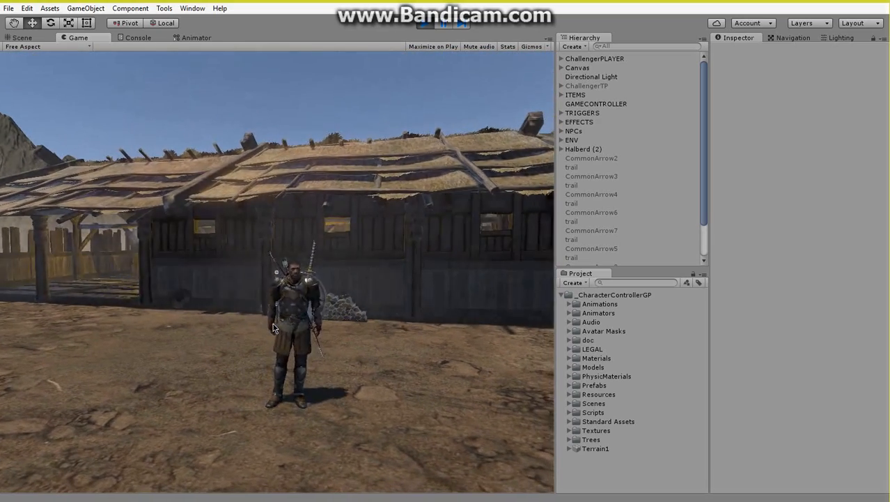
Step: Drop all carried weapons beside the hut and run into the forge to pick up the sword at the anvil
key(g)
key(w)
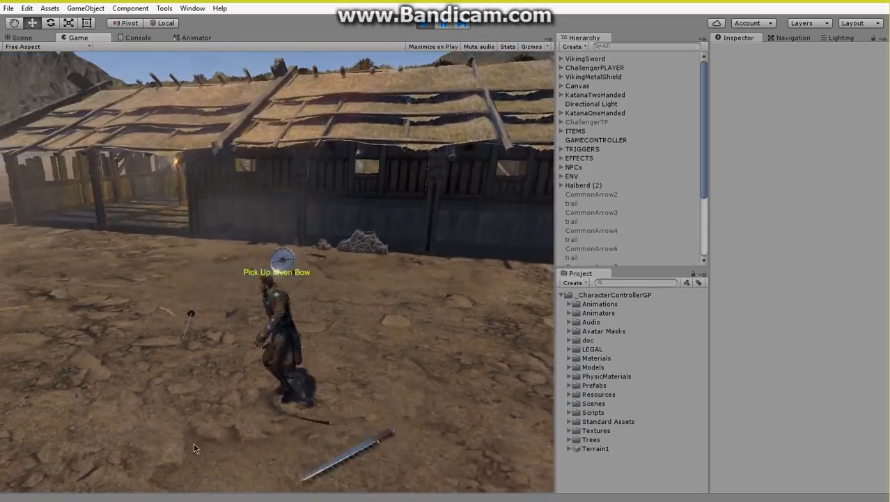
key(w)
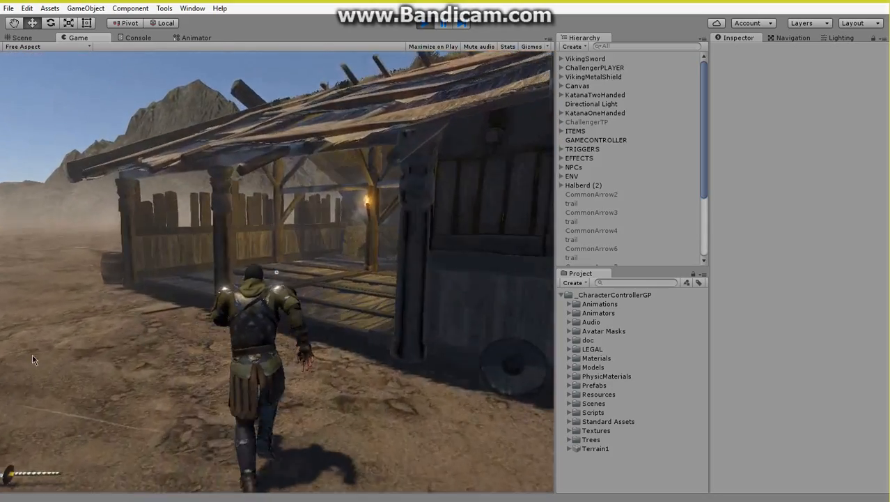
key(w)
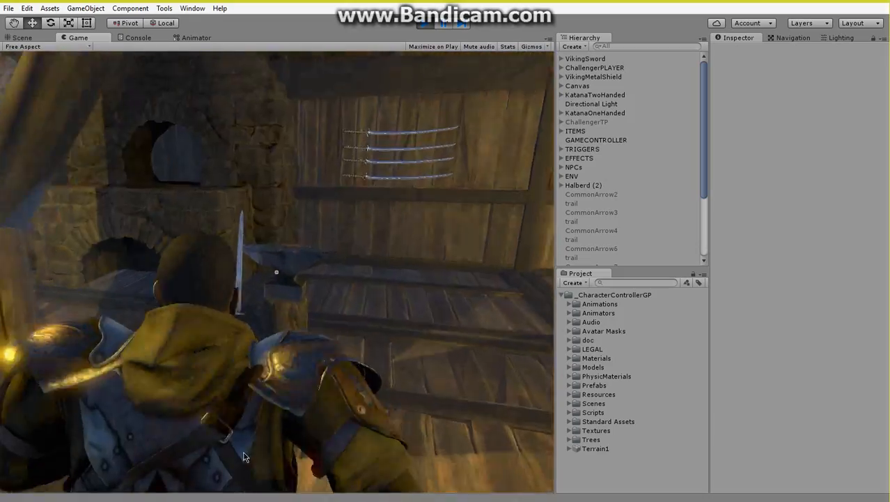
key(e)
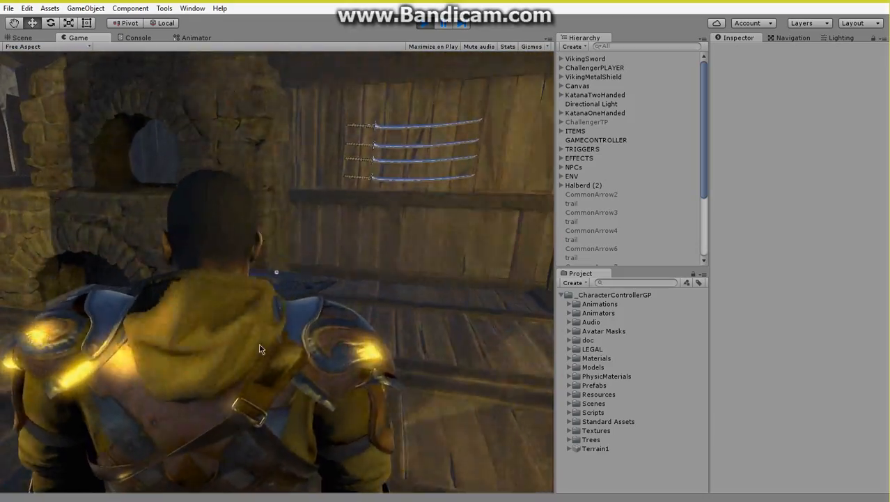
Step: Leave the forge for the open plain, draw the glowing sword and test a series of swings
key(a)
key(a)
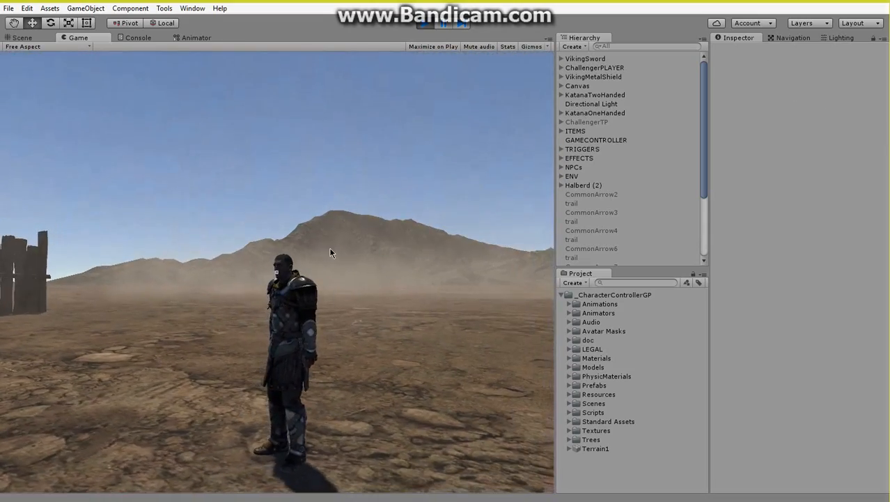
key(1)
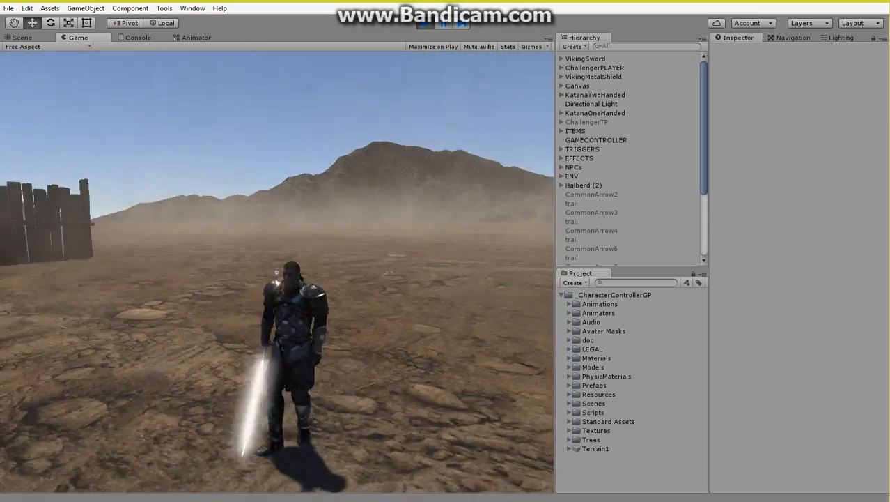
key(a)
click(352, 382)
click(353, 382)
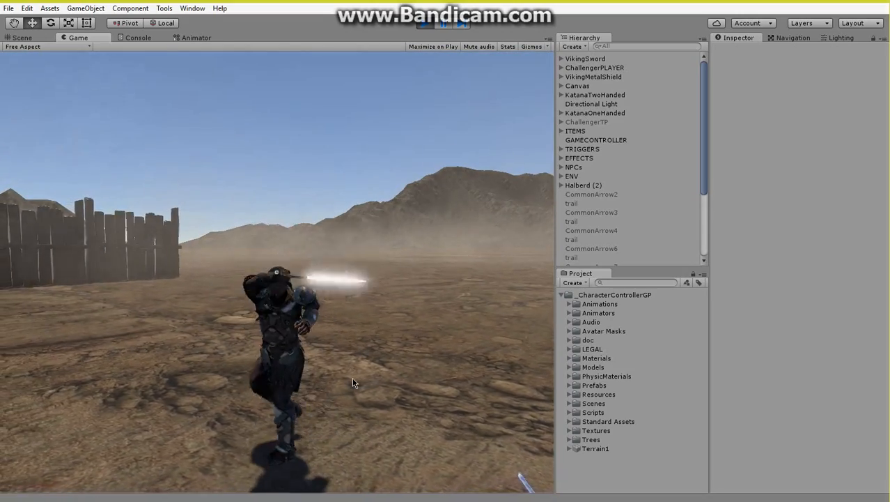
click(353, 382)
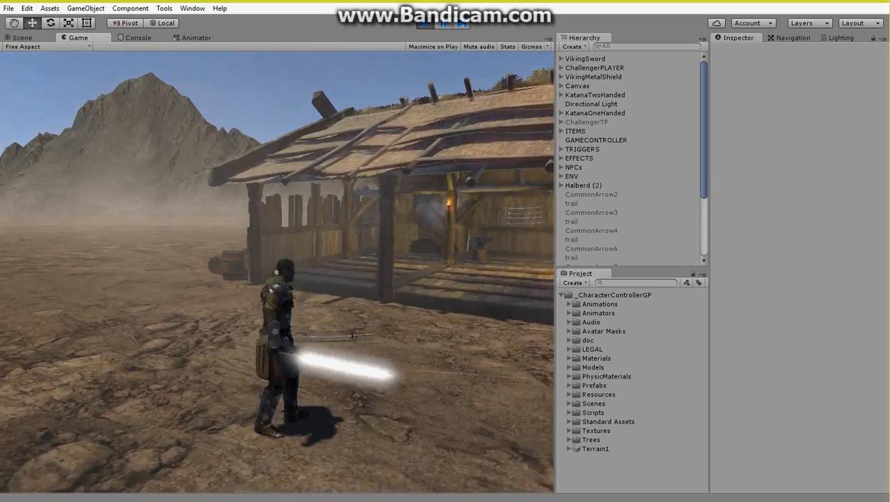
Step: Test a dodge and further glowing-sword attacks in front of the open forge
key(space)
click(207, 385)
click(217, 376)
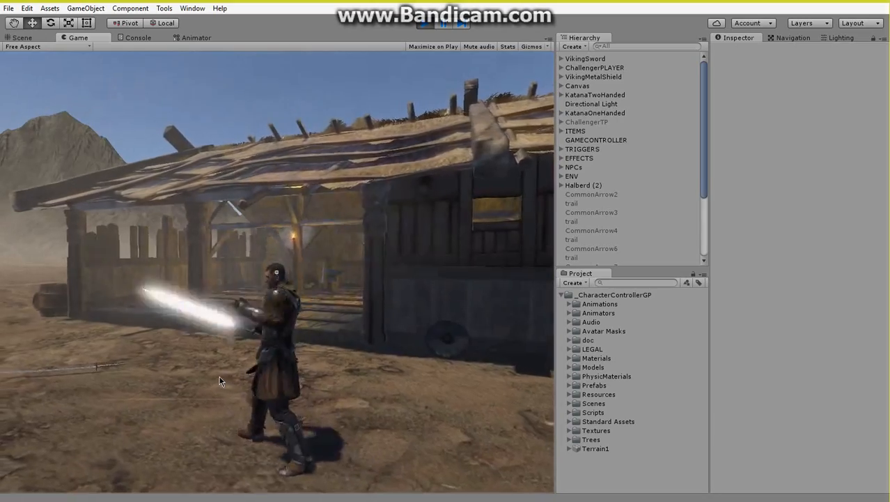
click(221, 375)
Step: Walk toward the camera, sheathe the glowing sword and test unarmed rolling and jumping in front of the hut
key(s)
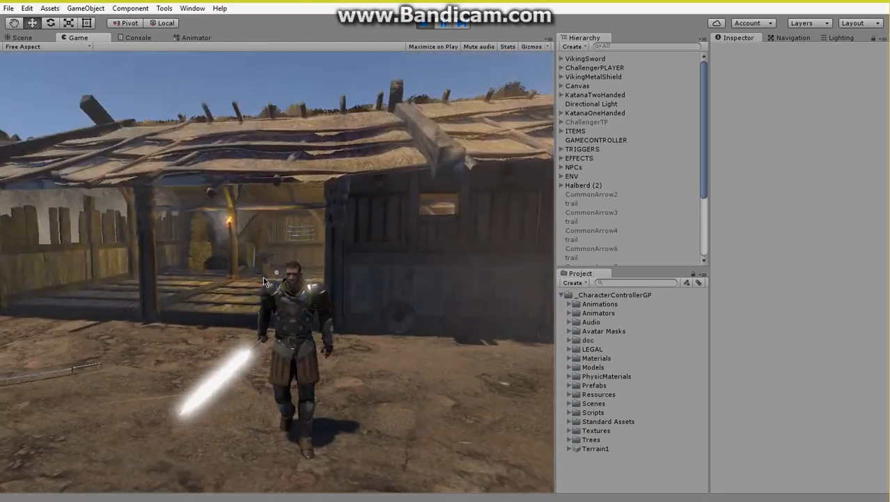
key(1)
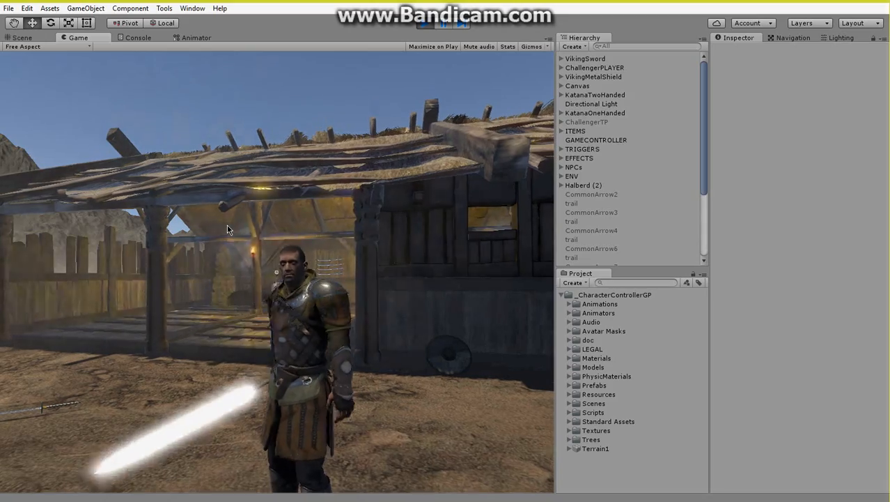
key(1)
key(s)
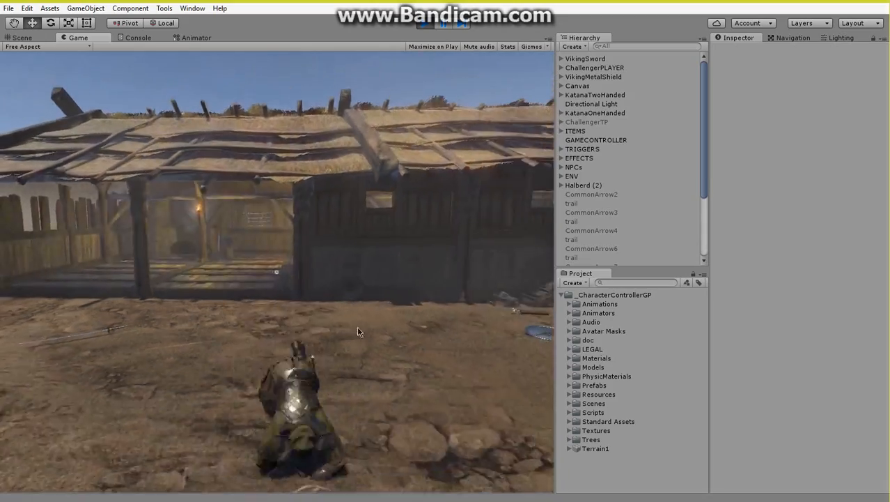
key(space)
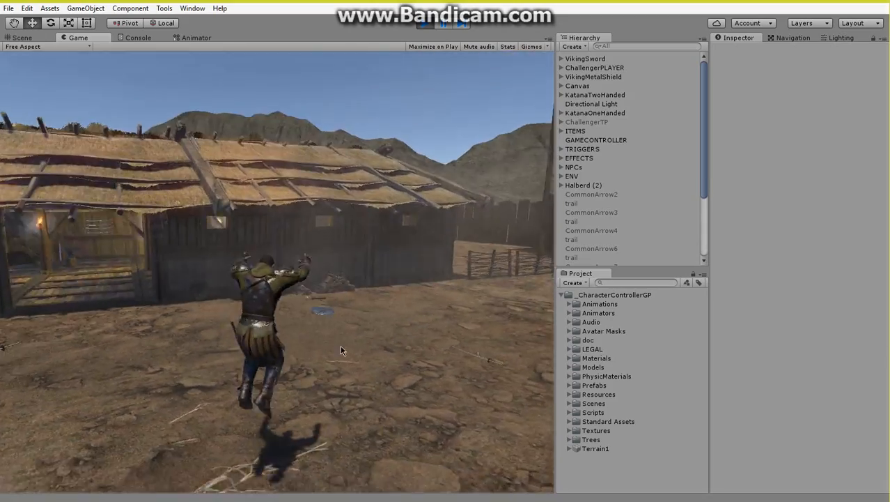
key(w)
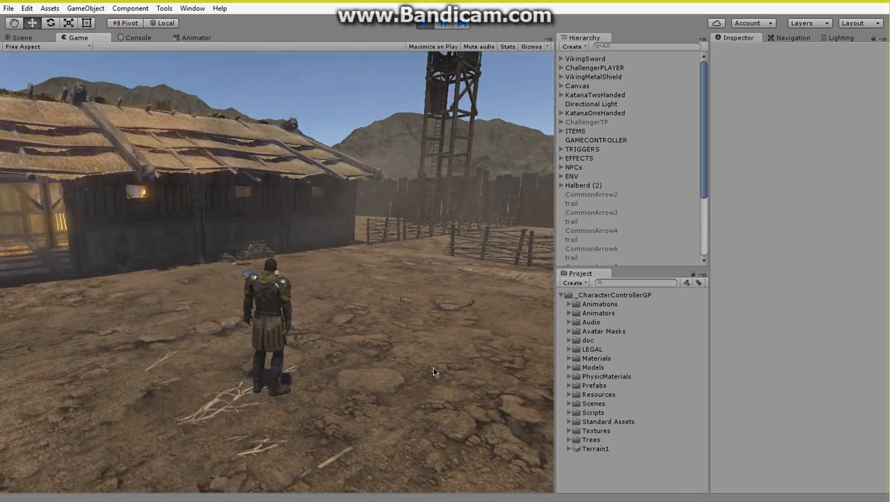
Step: Stop the playtest and place the Challenger model from the Models/Characters/Challenger folder on the open ground in the scene
key(ctrl+p)
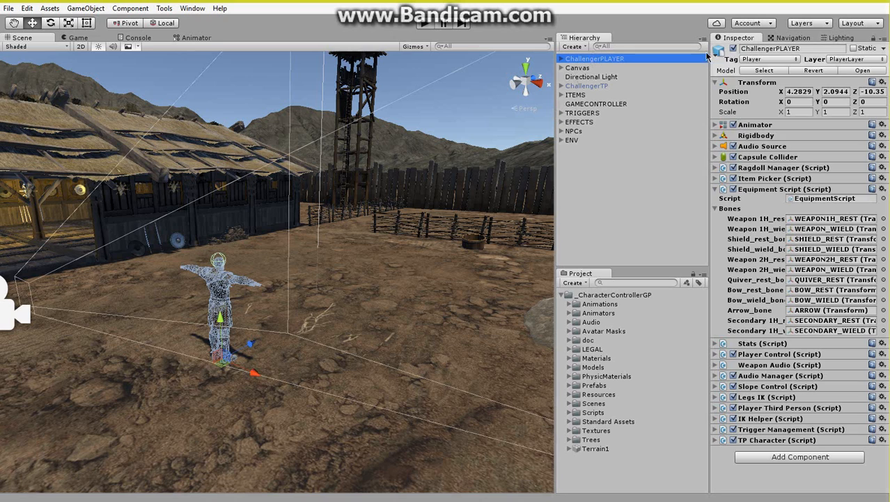
click(615, 195)
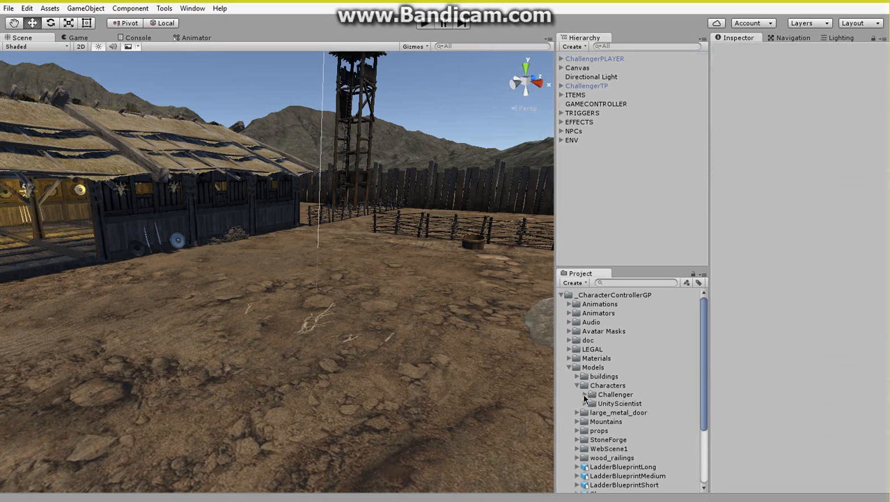
scroll(591, 410, down, 6)
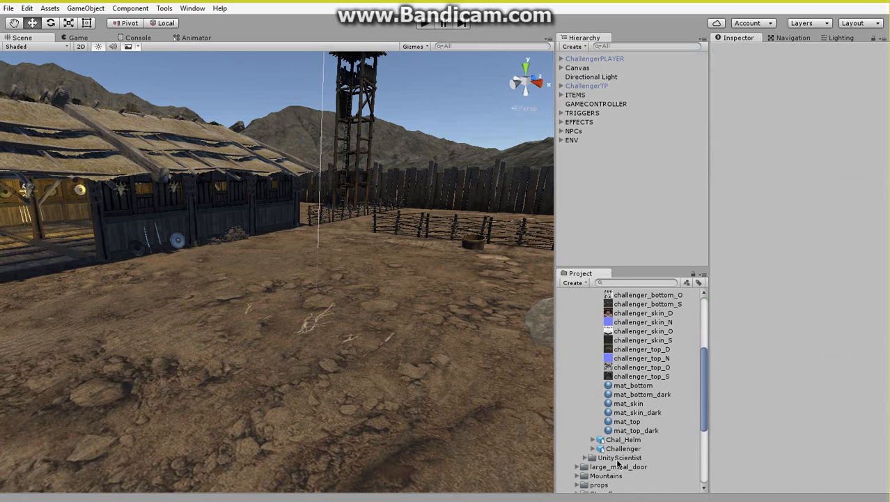
drag(232, 405, 256, 399)
alt+drag(335, 380, 318, 414)
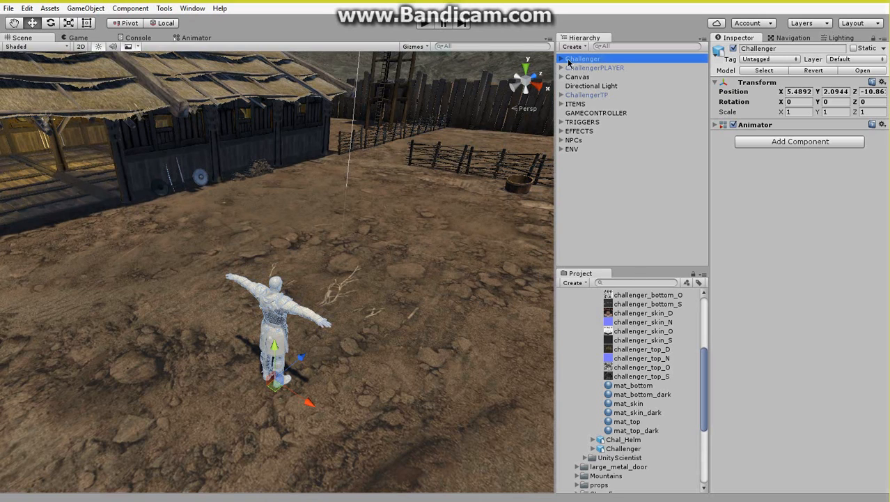
Step: Assign the matching bottom, top and skin materials to the new Challenger's three body meshes
click(590, 69)
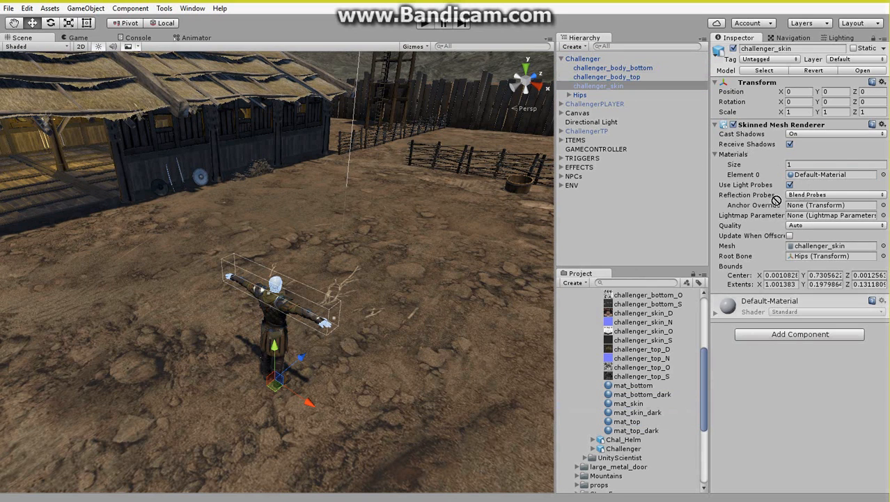
Step: Create a Top Down third-person player named ChallengerTOPDOWN from the Challenger object in the scene
click(593, 60)
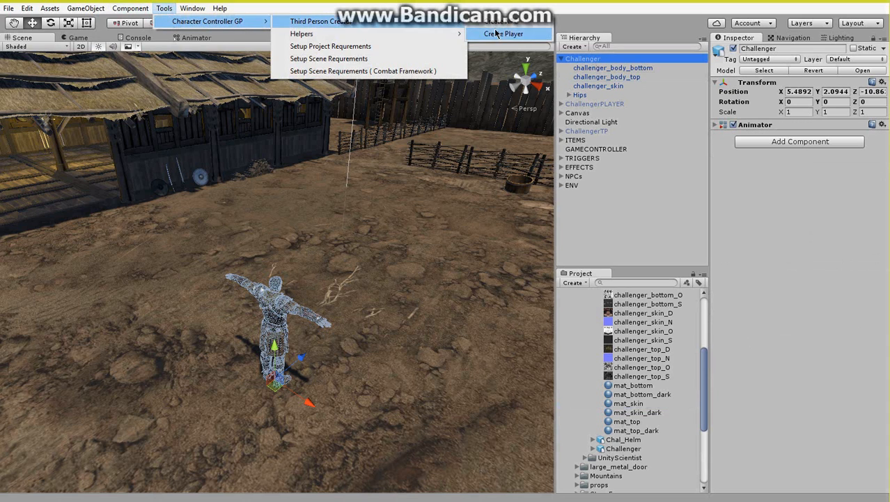
click(496, 34)
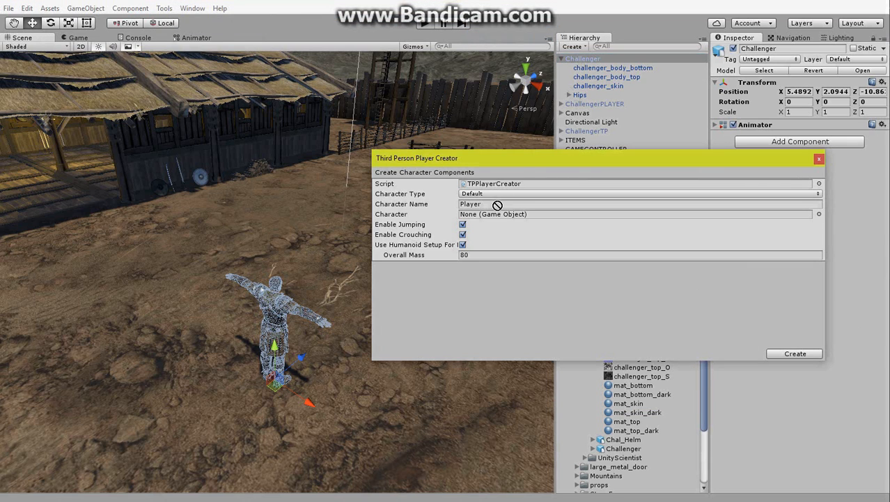
click(500, 230)
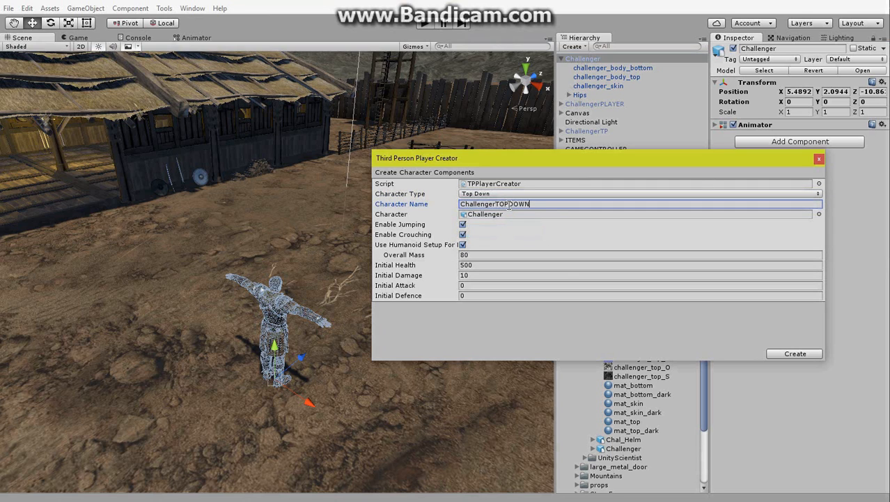
click(795, 354)
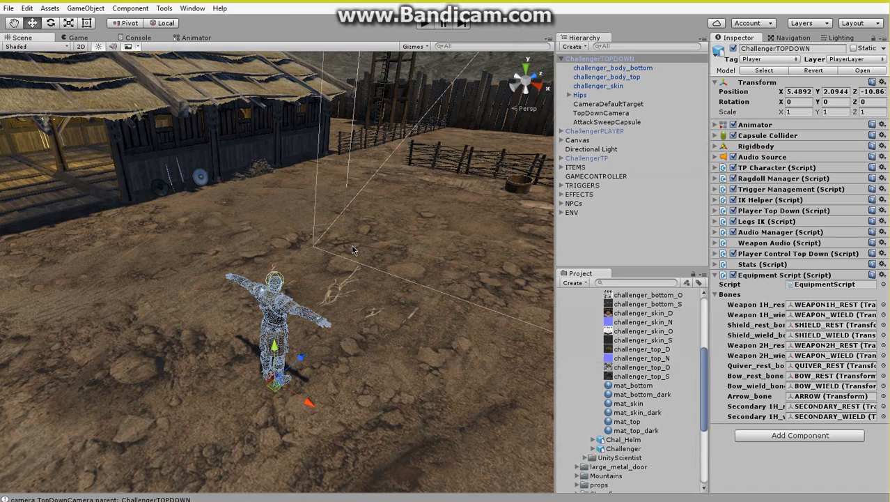
Step: Check the layer assigned to the GroundCube and reselect the ChallengerTOPDOWN player
alt+drag(390, 210, 403, 211)
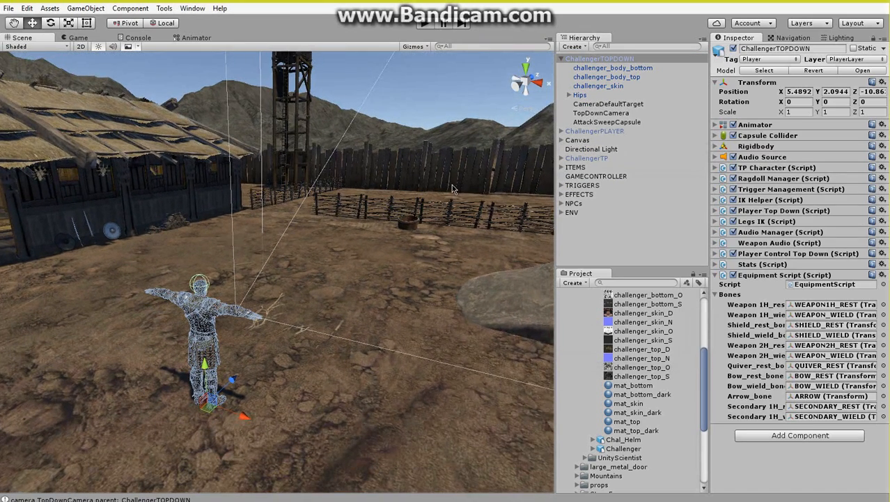
click(341, 387)
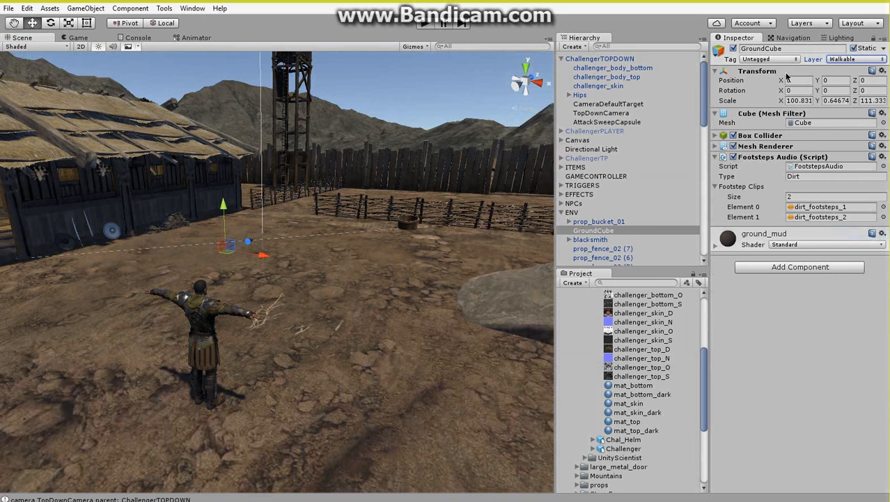
click(587, 60)
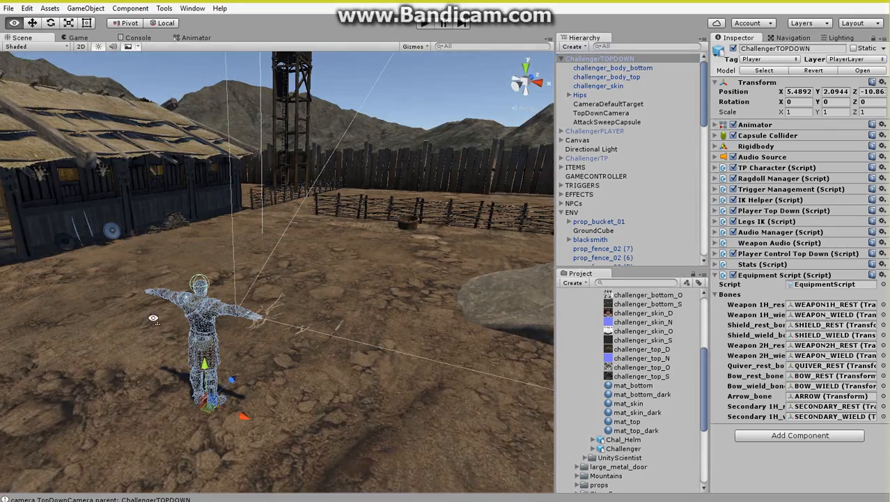
Step: Locate the player's quiver rest bone and add the CommonQuiver model as a child of QUIVER_REST
key(a)
right_drag(153, 318, 348, 307)
key(w)
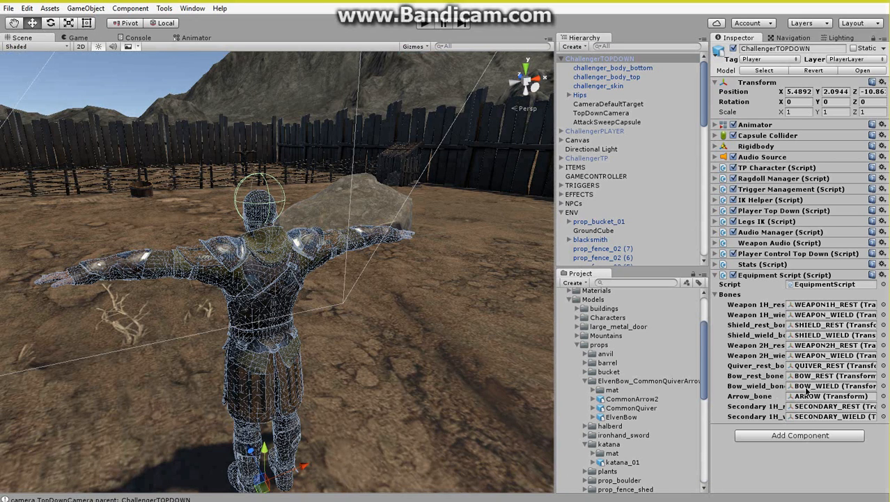
click(812, 367)
drag(622, 416, 627, 169)
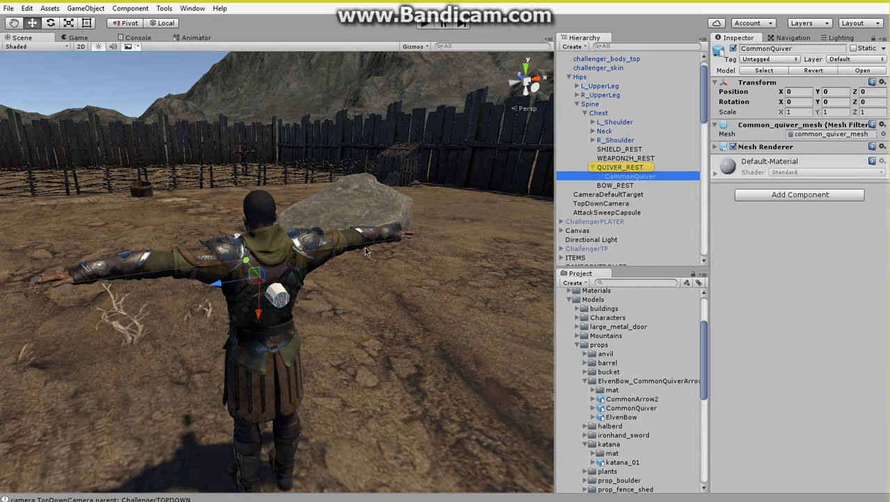
Step: Move and rotate QUIVER_REST so that the quiver lies diagonally across the character's back
click(603, 167)
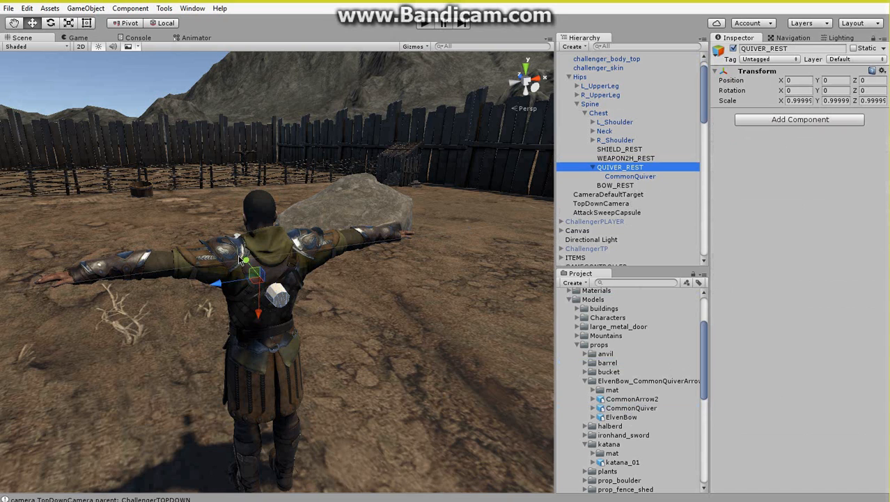
drag(242, 260, 272, 419)
click(51, 23)
click(273, 416)
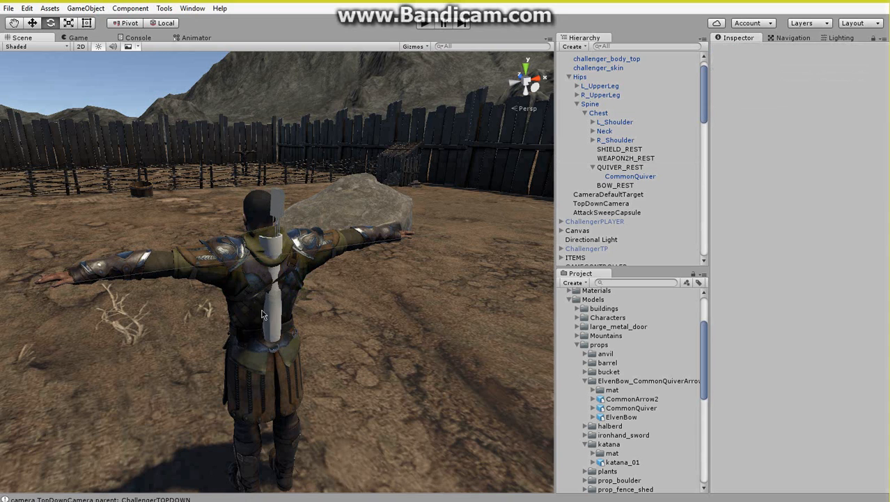
click(621, 168)
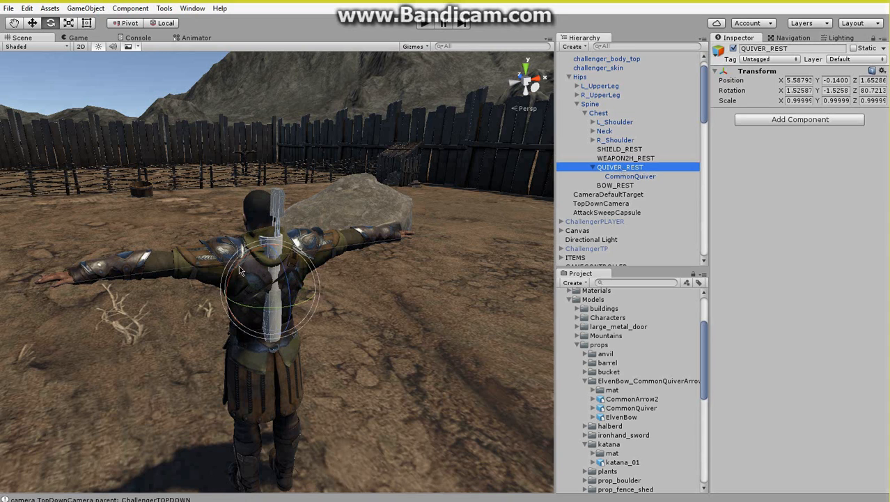
drag(239, 271, 258, 284)
click(32, 23)
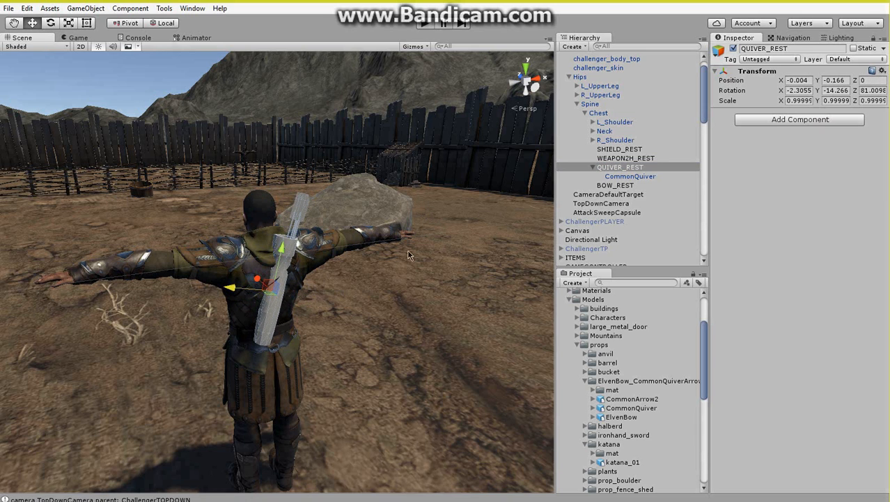
Step: Delete the temporary CommonQuiver model from QUIVER_REST
click(629, 179)
right_click(629, 178)
click(643, 238)
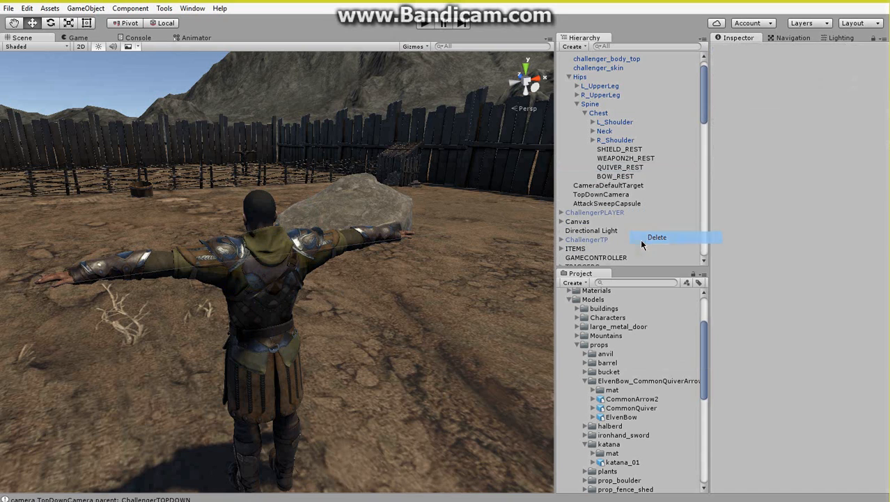
Step: Place the ElvenBow prefab from Prefabs/Items near the player and raise it to a Y position of about 3.28
click(581, 344)
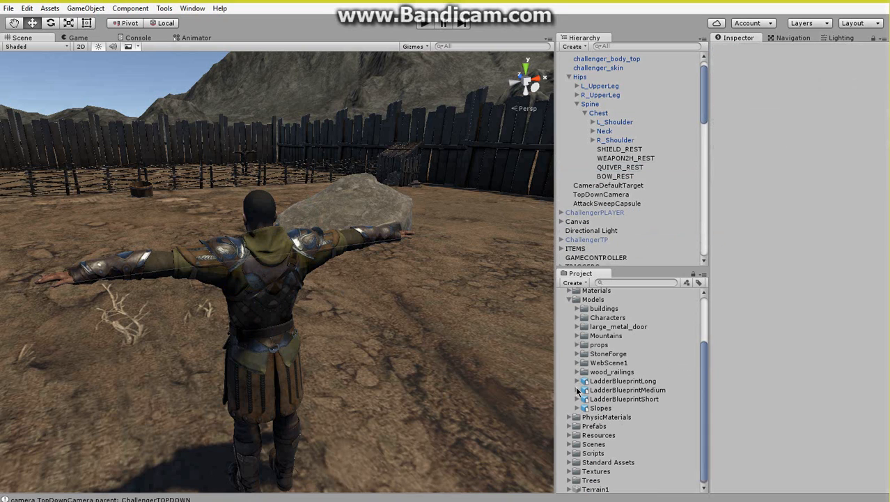
click(570, 426)
scroll(591, 413, down, 4)
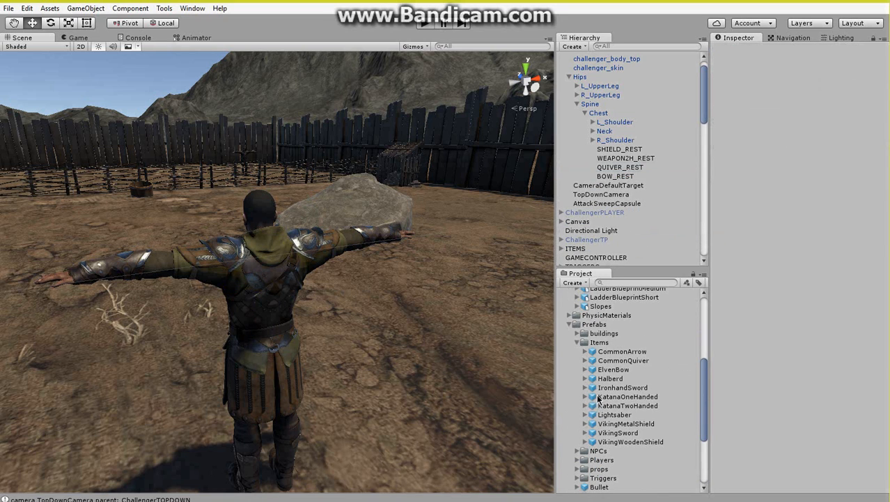
right_drag(537, 406, 522, 413)
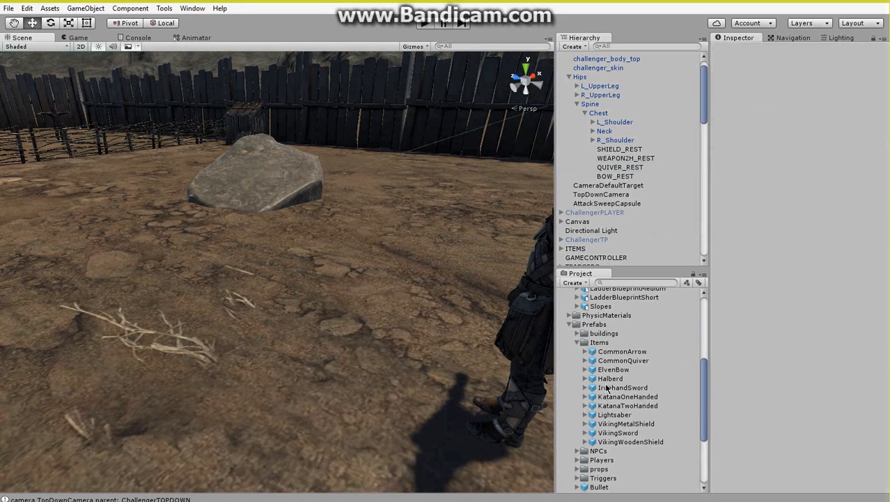
drag(612, 374, 185, 321)
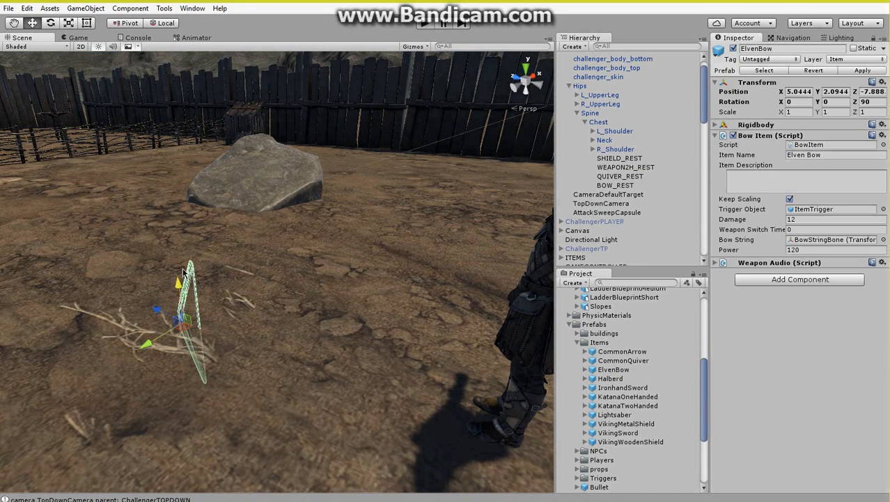
drag(184, 272, 181, 202)
Step: Review the ElvenBow's Rigidbody and Bow Item components and enable its ItemTrigger child object
click(778, 126)
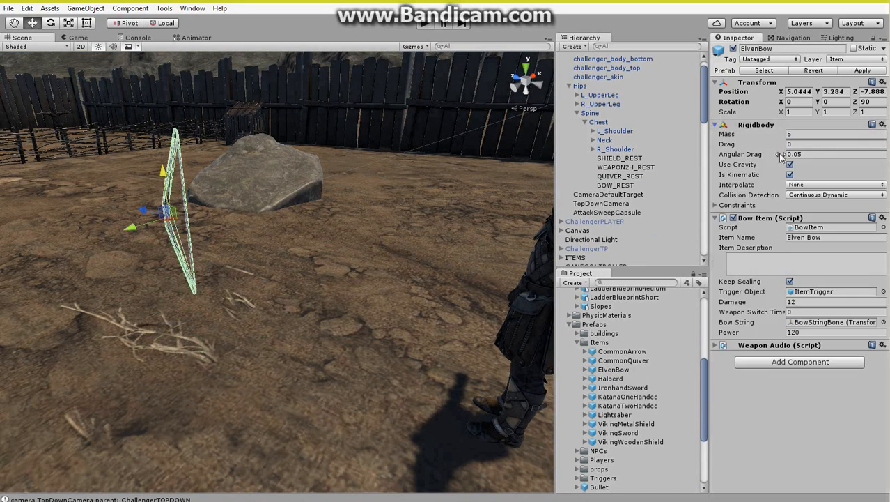
click(759, 125)
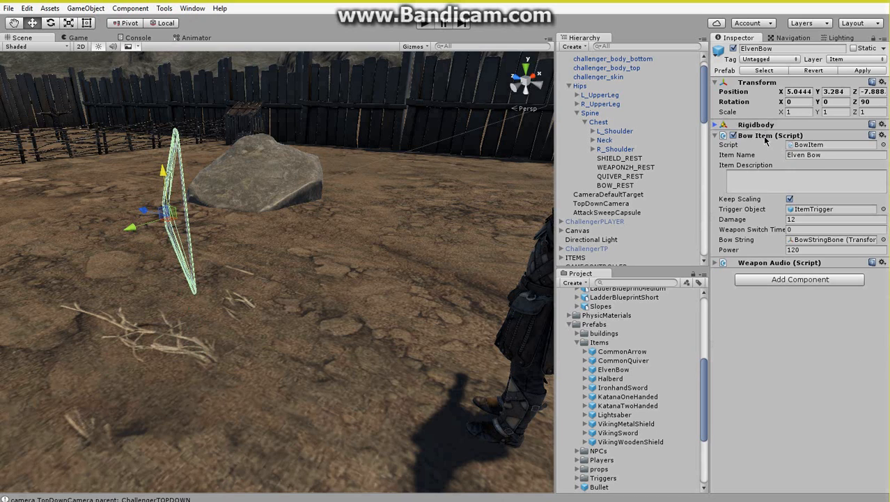
click(767, 135)
scroll(579, 91, up, 1)
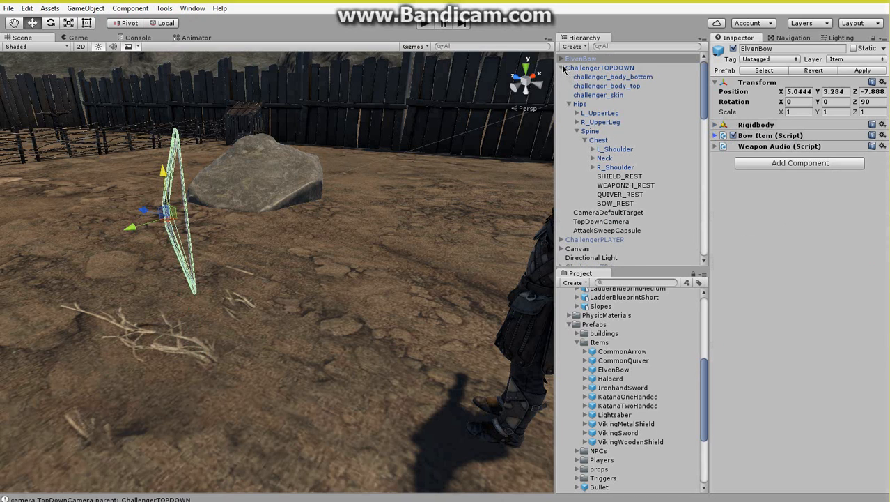
click(561, 68)
click(561, 58)
click(592, 85)
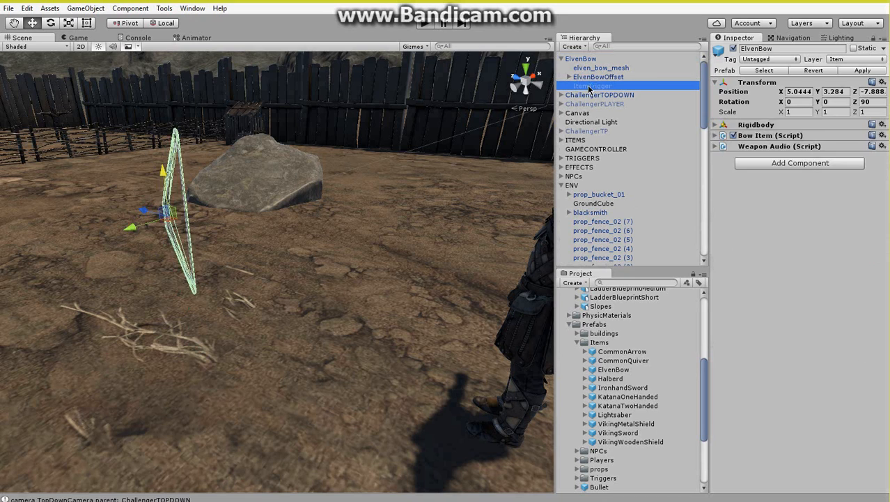
click(733, 49)
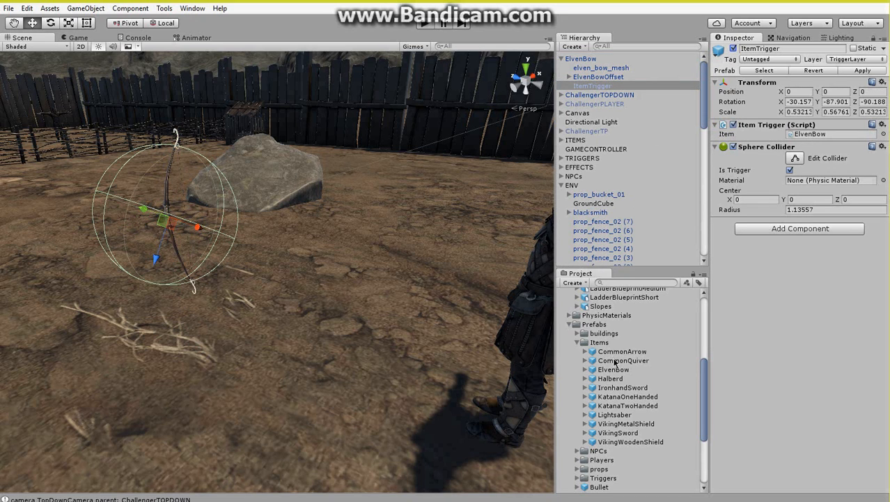
Step: Place the CommonQuiver prefab beside the bow, raise it to a Y position of about 3.2 and enable its ItemTrigger
drag(616, 360, 91, 404)
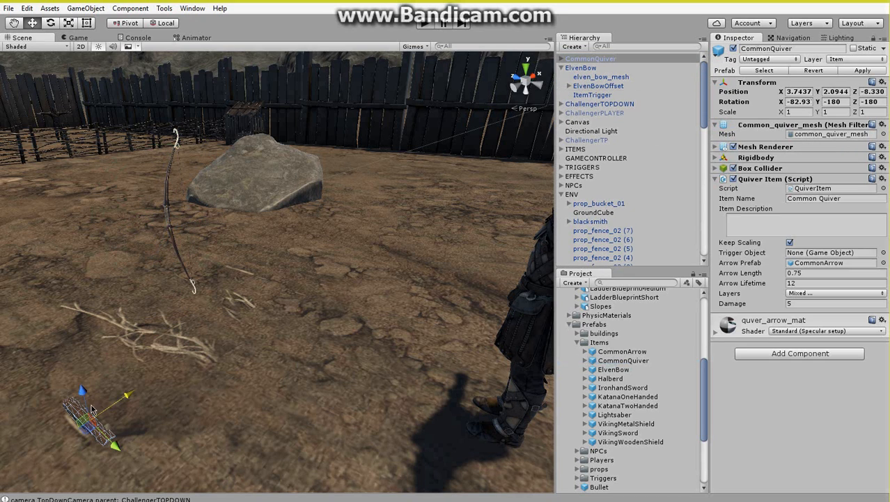
drag(79, 344, 59, 259)
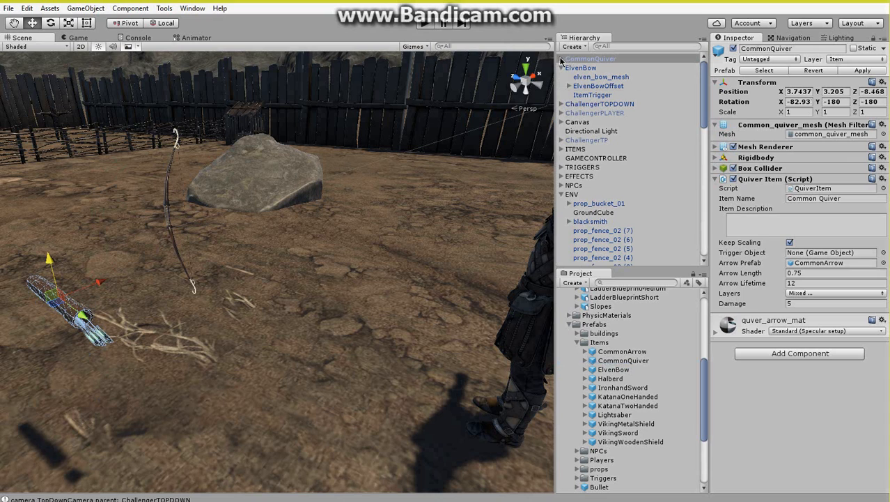
click(561, 60)
click(591, 76)
click(734, 48)
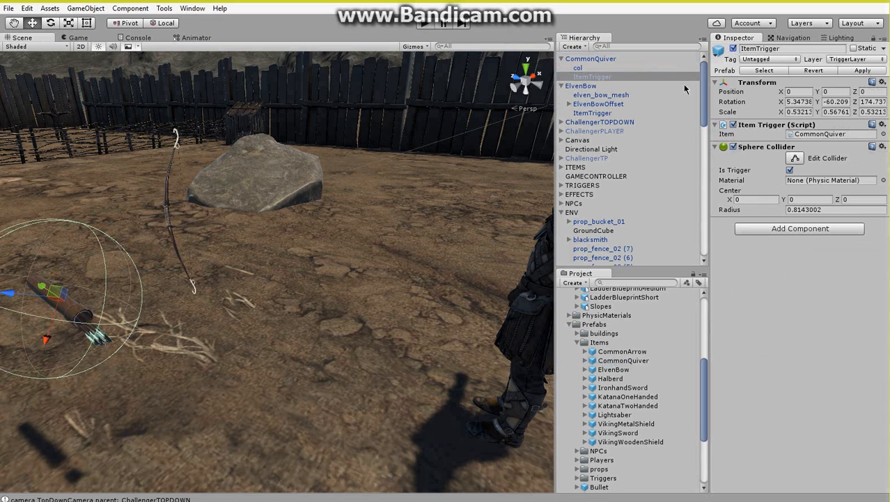
click(561, 60)
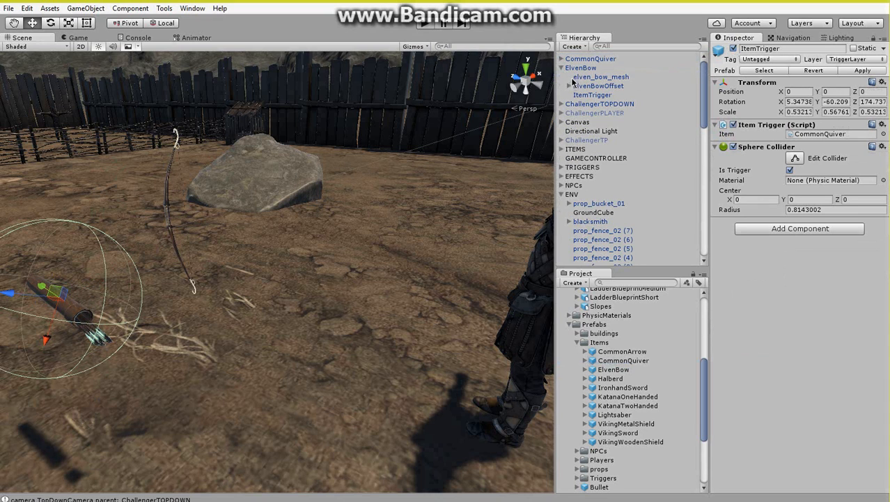
click(561, 69)
Step: Start a playtest and walk the top-down player to the quiver and the Elven Bow, picking up both
key(s)
right_drag(381, 182, 44, 175)
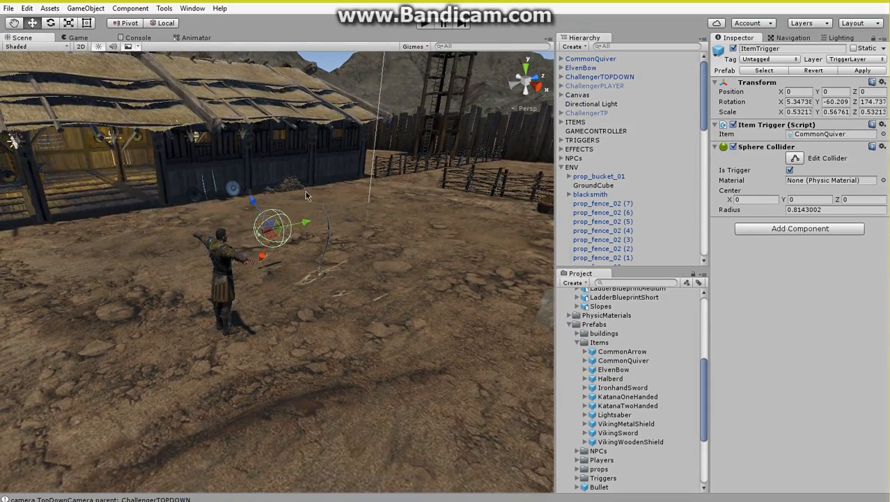
click(424, 24)
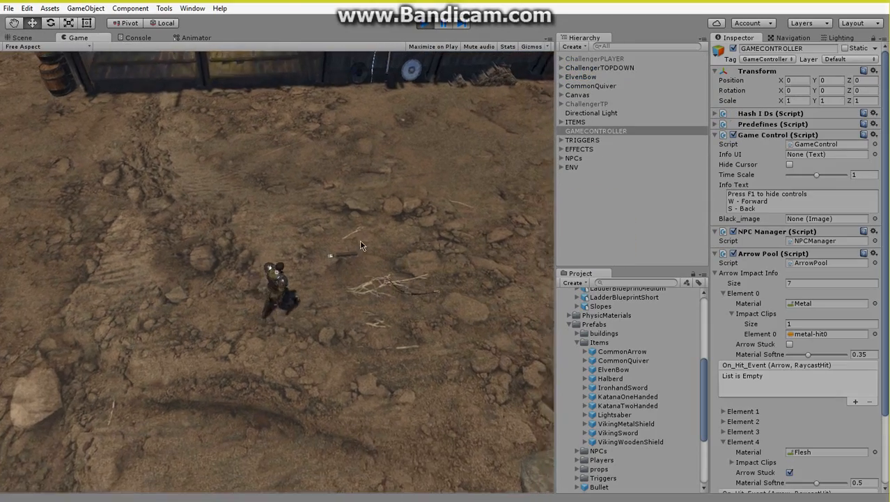
key(w)
key(d)
key(e)
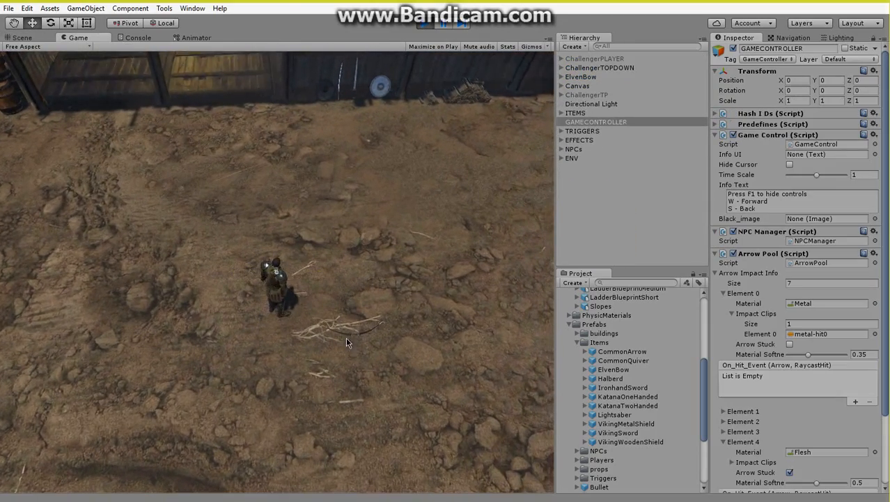
click(348, 338)
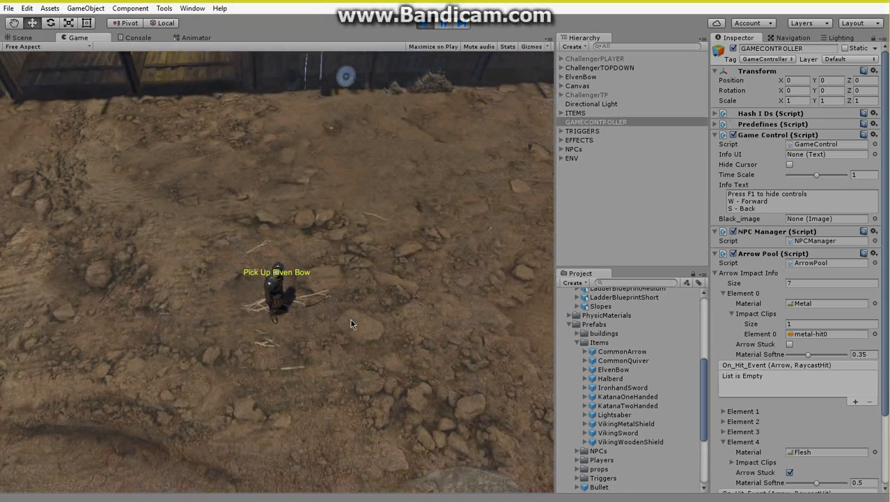
key(e)
Step: Test the top-down camera zoom and shoot arrows with the bow in front of the hut
scroll(344, 275, down, 4)
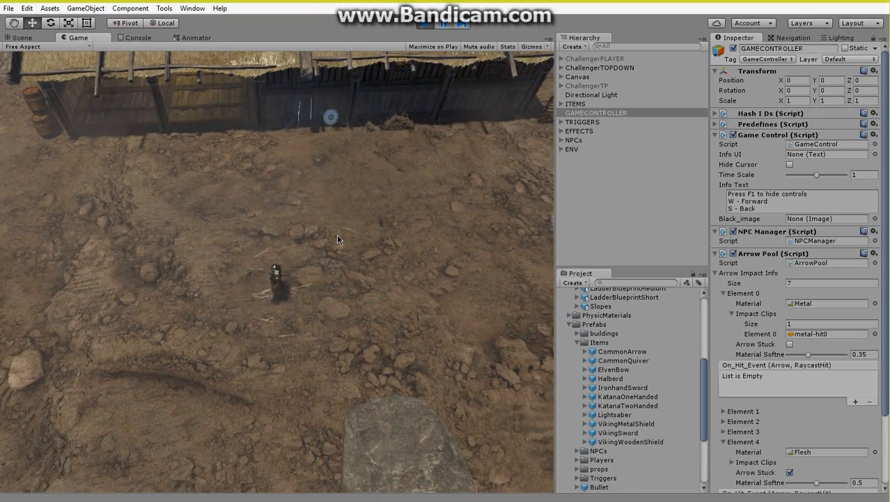
scroll(338, 235, up, 4)
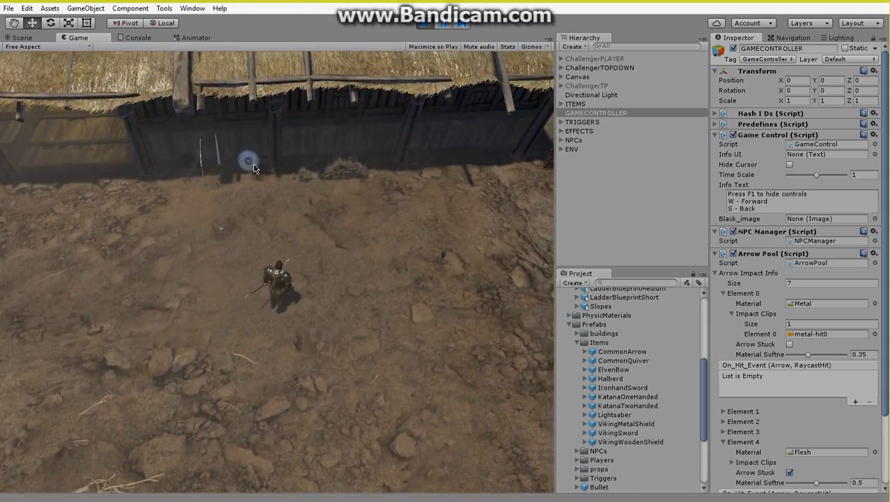
click(244, 167)
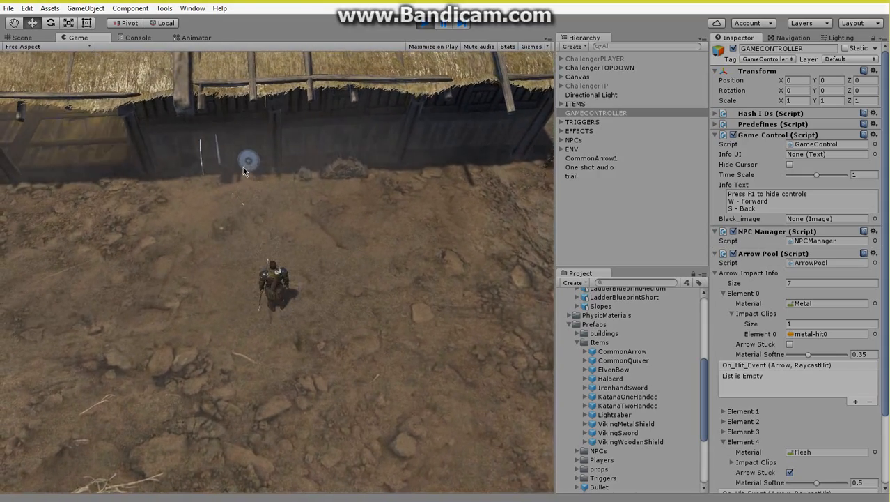
click(316, 261)
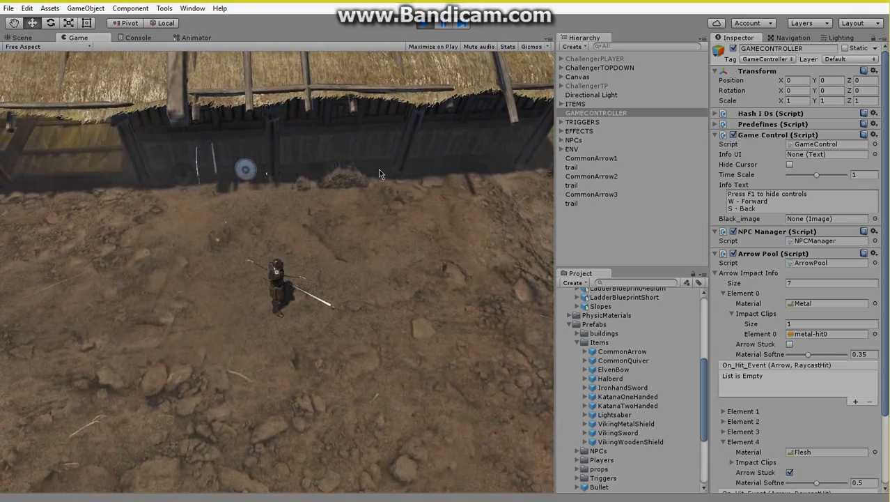
Step: Shoot several arrows at the hut's roof post and at the ground beside the player
click(506, 116)
click(506, 111)
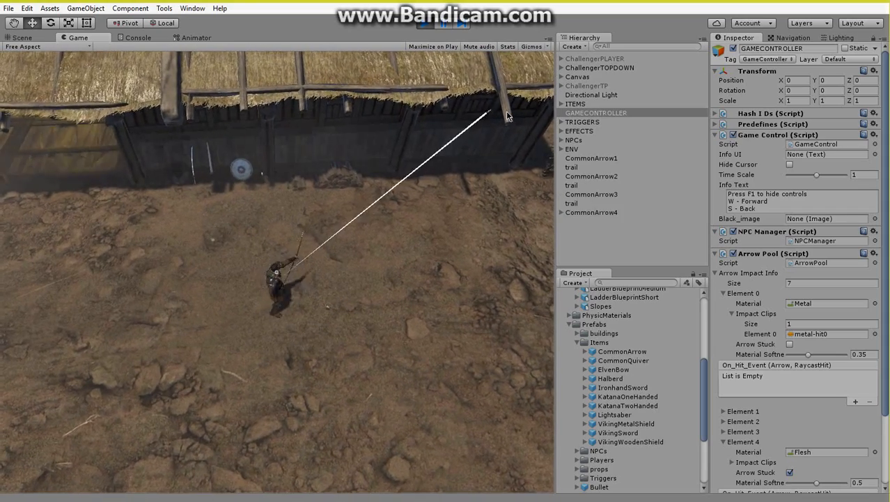
click(504, 124)
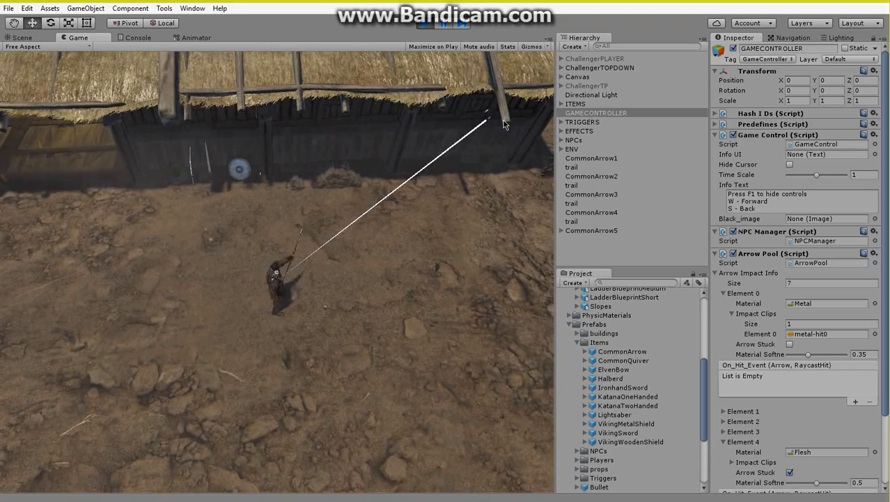
click(319, 305)
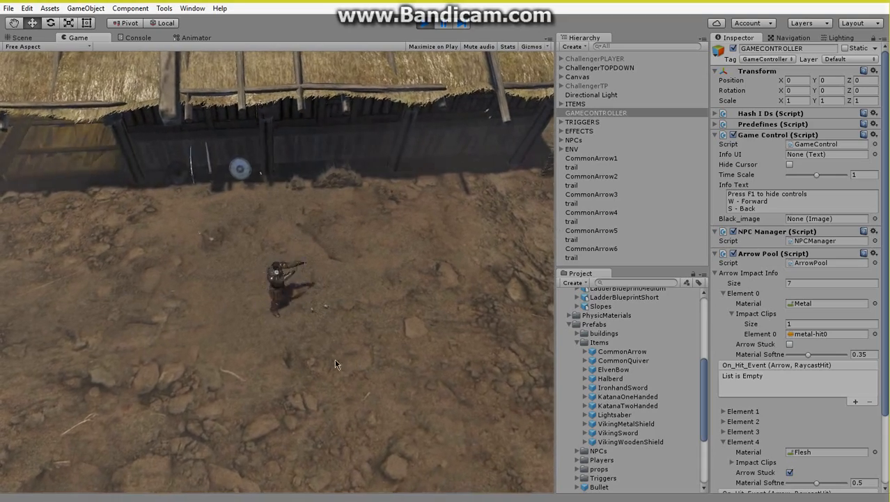
Step: Walk the player to the woven fence, shoot arrows at the shield-bearing NPC behind it and end the playtest
key(w)
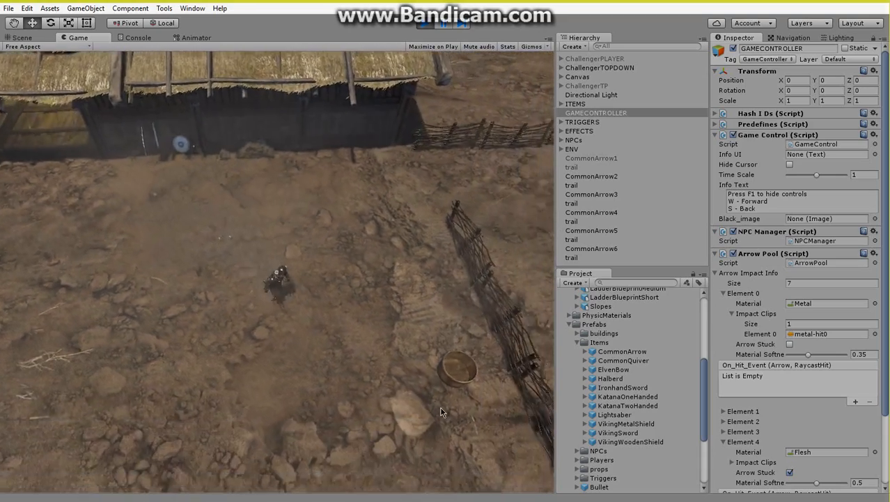
key(w)
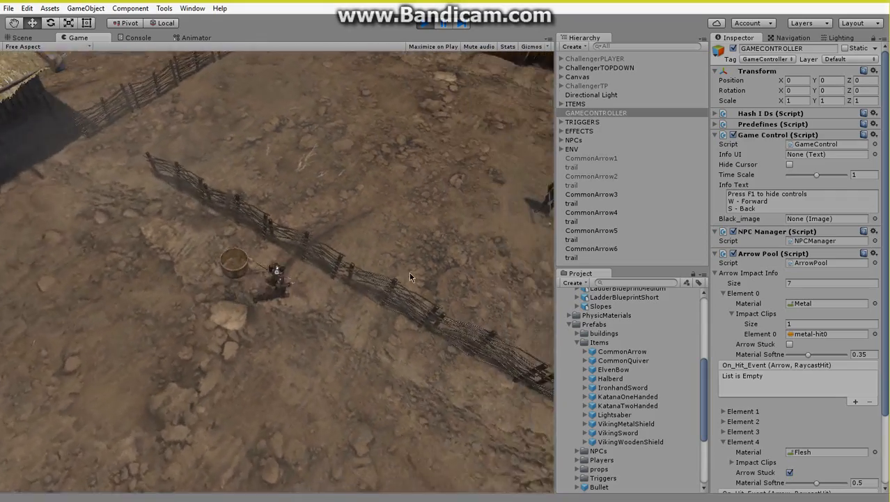
key(d)
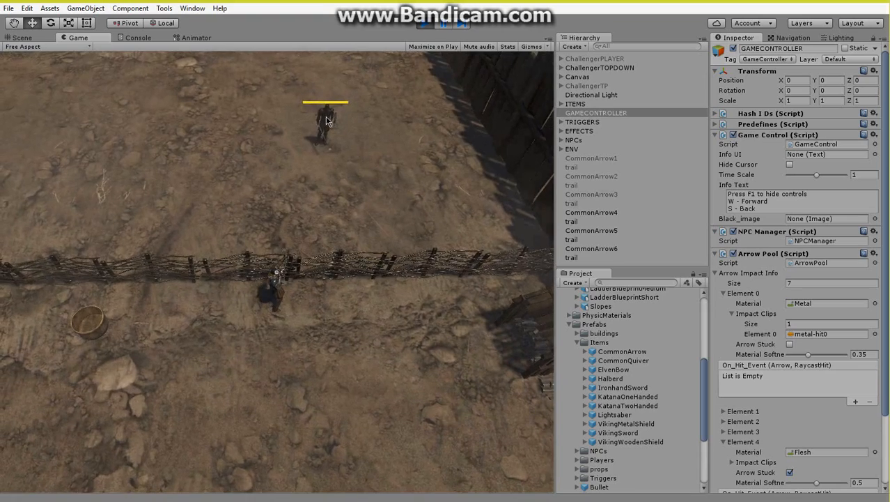
click(327, 119)
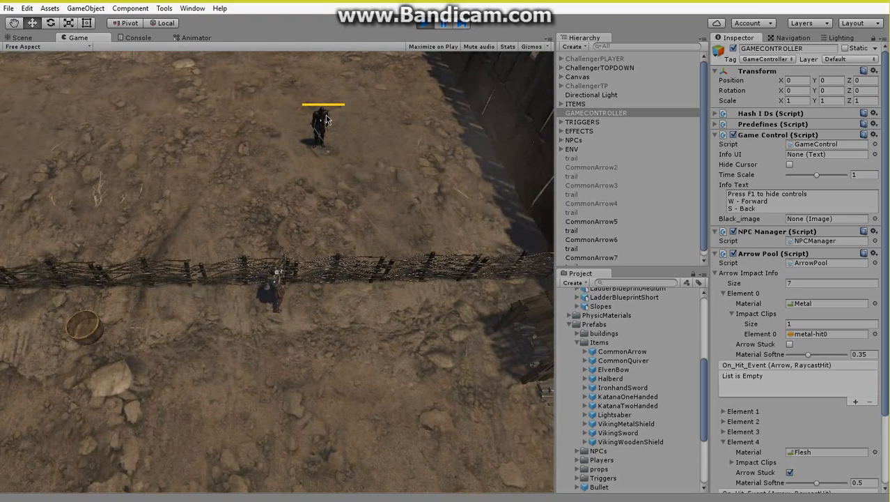
click(327, 118)
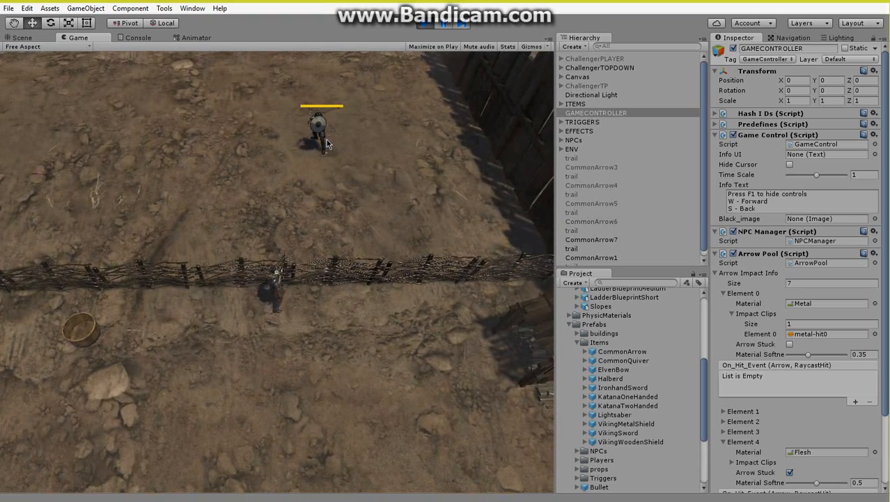
click(327, 144)
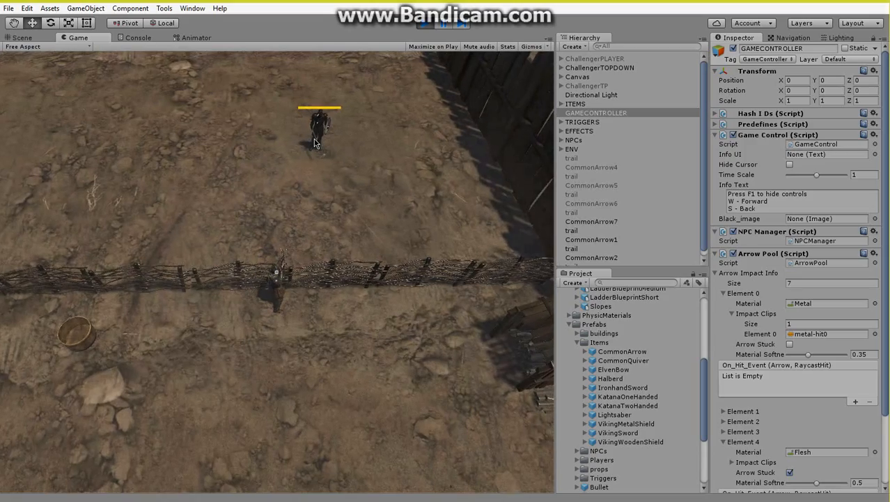
click(314, 143)
key(ctrl+p)
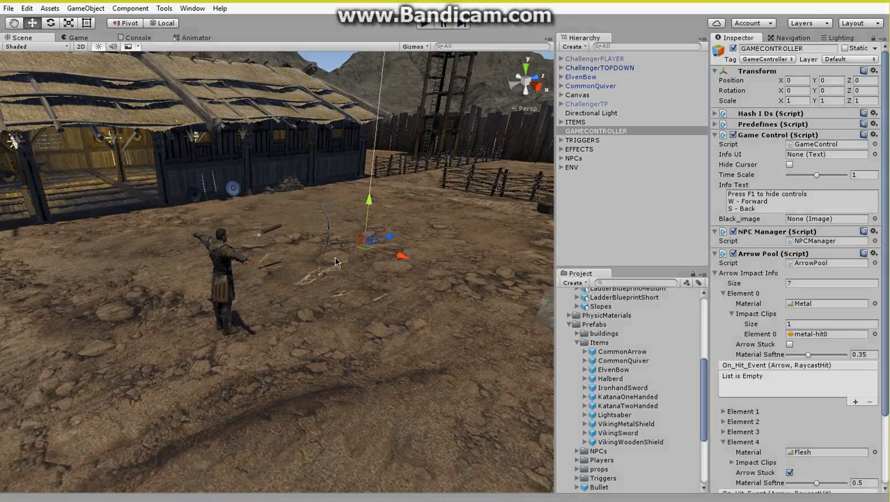
Step: Select ChallengerNPCSWORDWOODSHIELD in the fenced yard and set Max Health and Health in its Stats script to 50
key(w)
right_drag(457, 267, 481, 321)
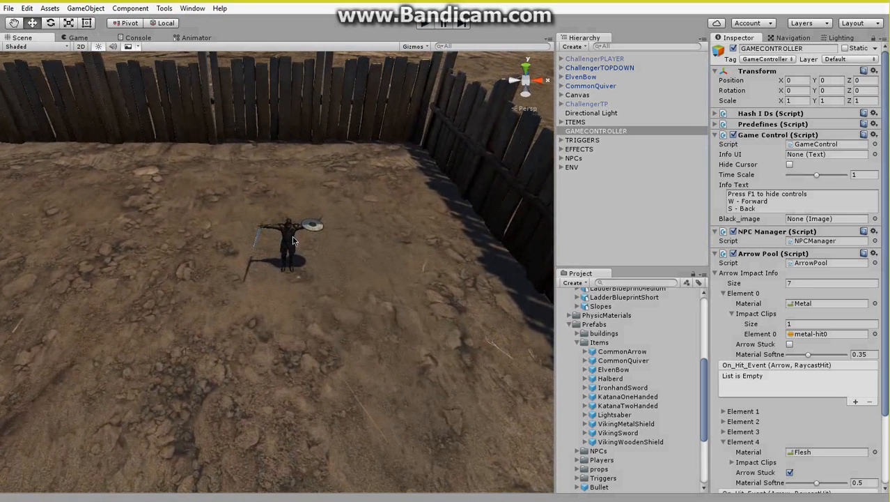
click(293, 241)
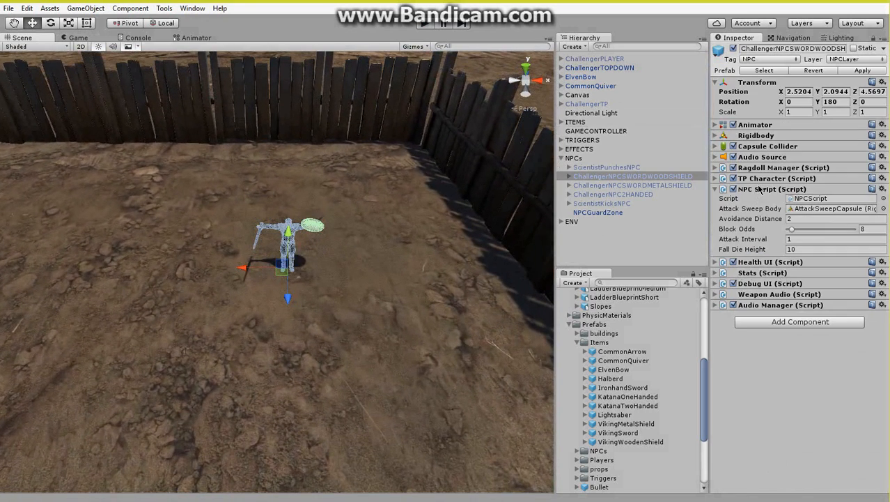
click(753, 274)
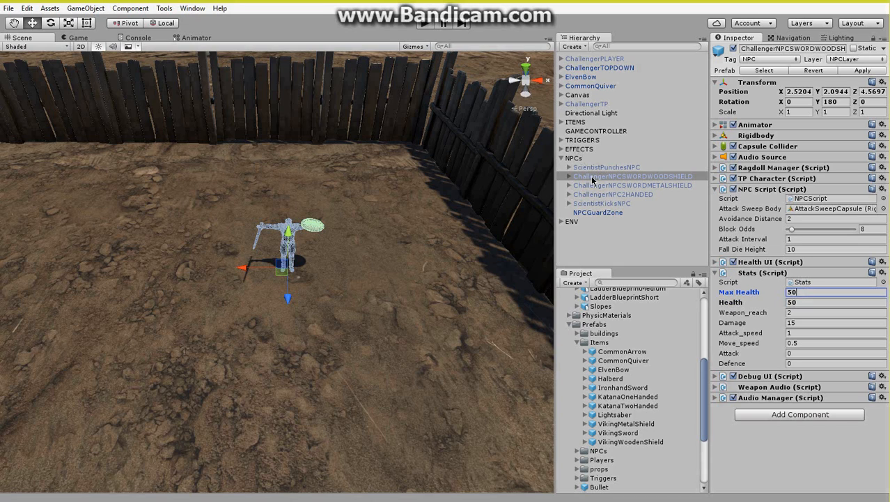
Step: Place the ScientistPunchesNPC prefab in the yard near the shield NPC and set its Max Health and Health to 50
click(577, 343)
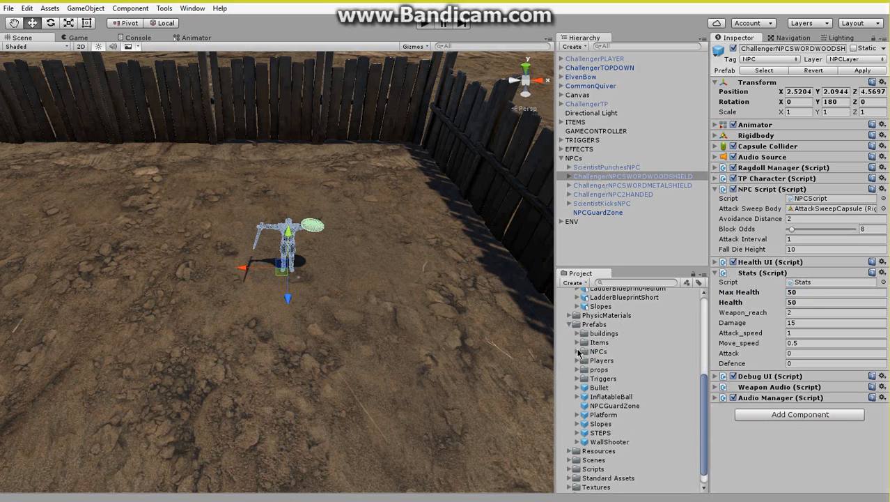
click(578, 352)
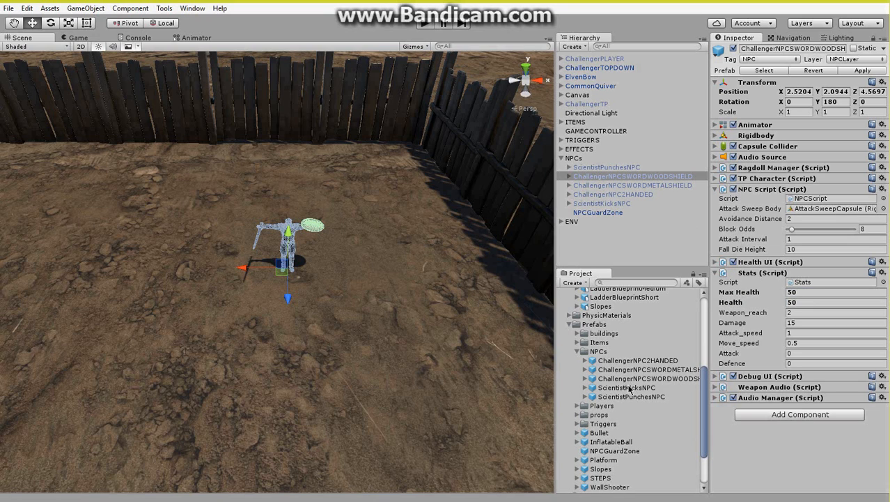
drag(633, 398, 408, 380)
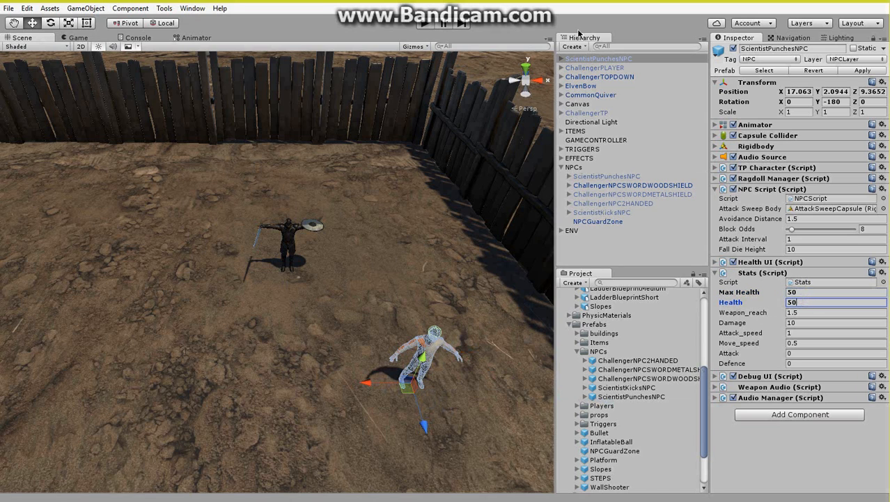
Step: Duplicate ScientistPunchesNPC three times and space the copies out in the fenced yard
right_click(597, 61)
click(629, 109)
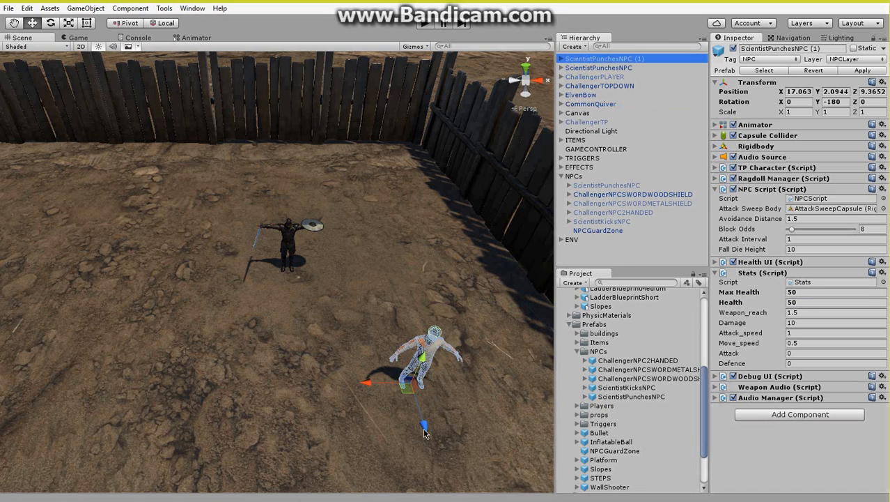
drag(425, 432, 420, 67)
right_click(610, 61)
click(630, 108)
right_click(617, 63)
click(629, 112)
Step: Start a playtest and walk the top-down player to the Elven Bow and the quiver, picking up both
click(426, 25)
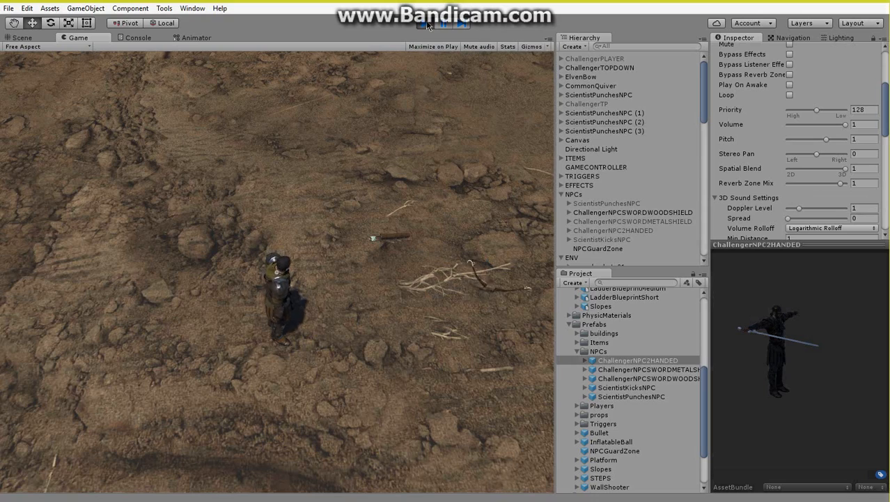
key(w)
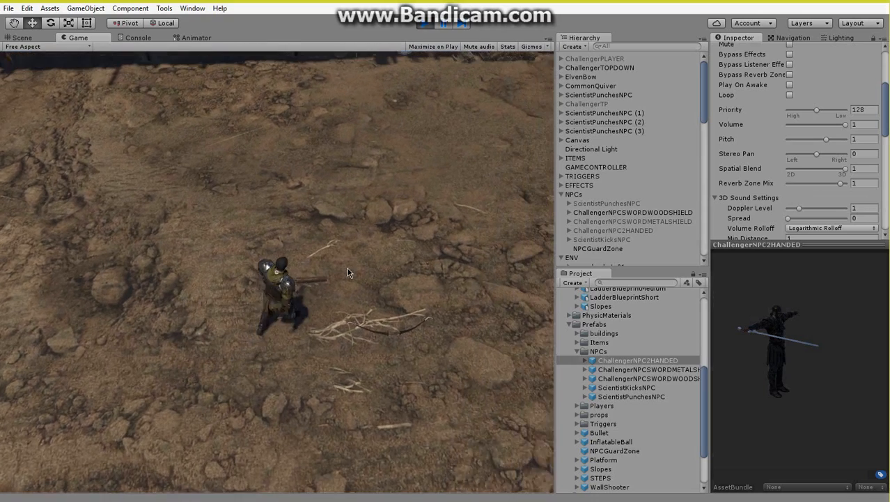
key(w)
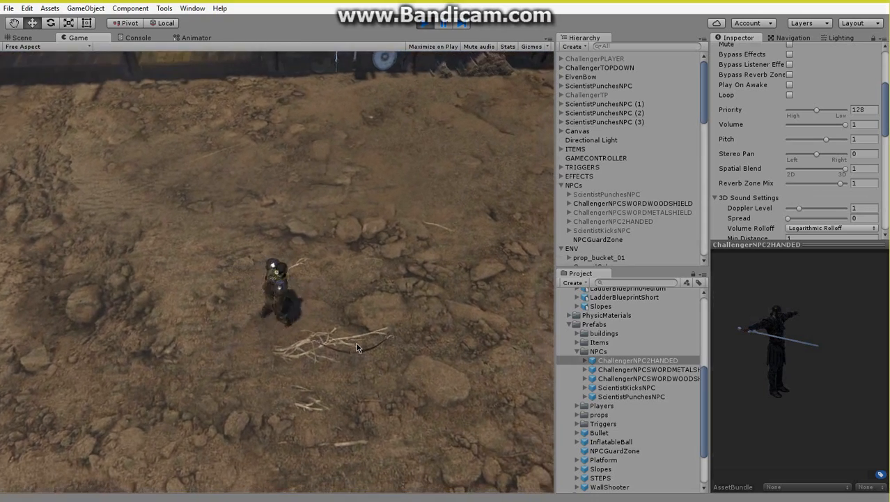
key(w)
key(e)
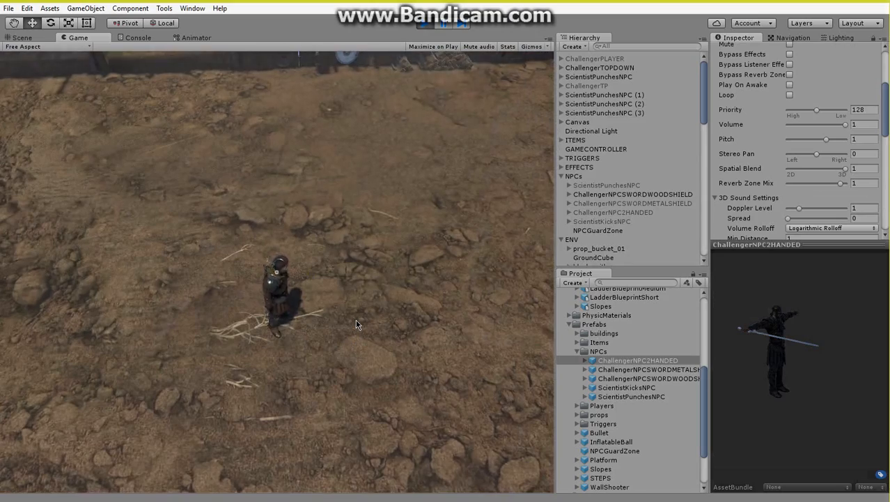
Step: Walk the player past the bucket and around the end of the woven fence into the NPCs' yard
key(w)
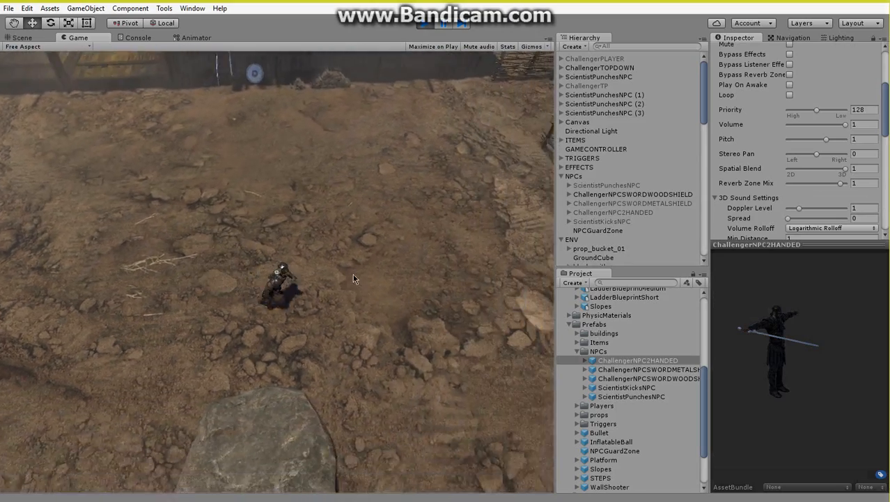
key(w)
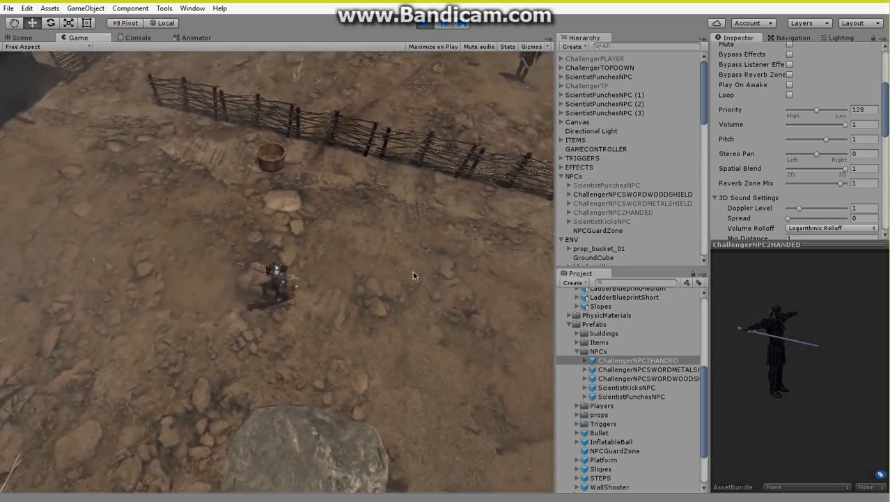
key(d)
key(a)
key(w)
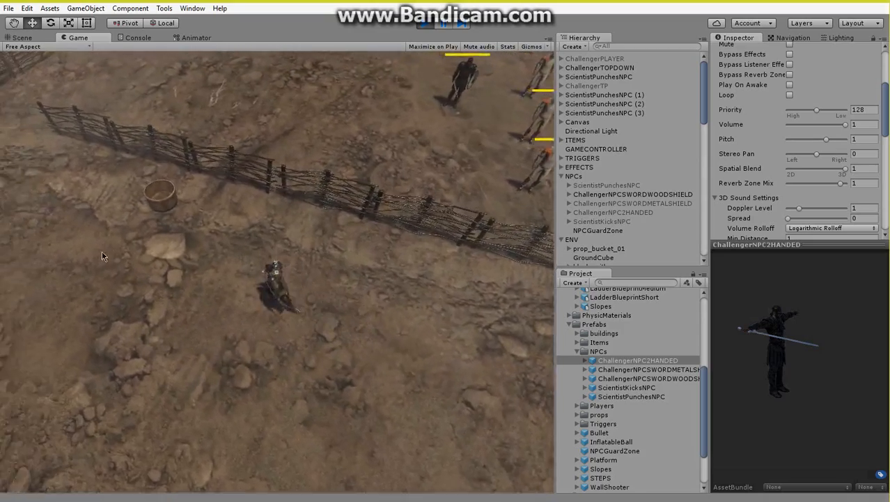
key(a)
key(w)
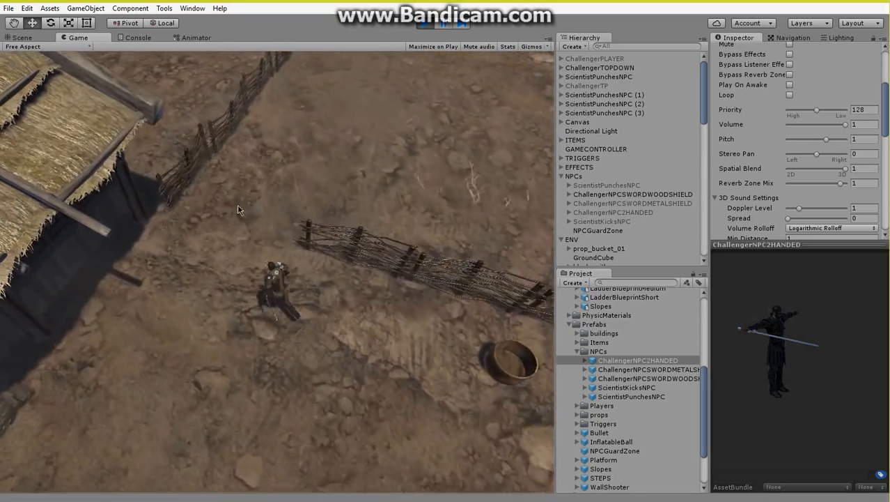
key(w)
key(d)
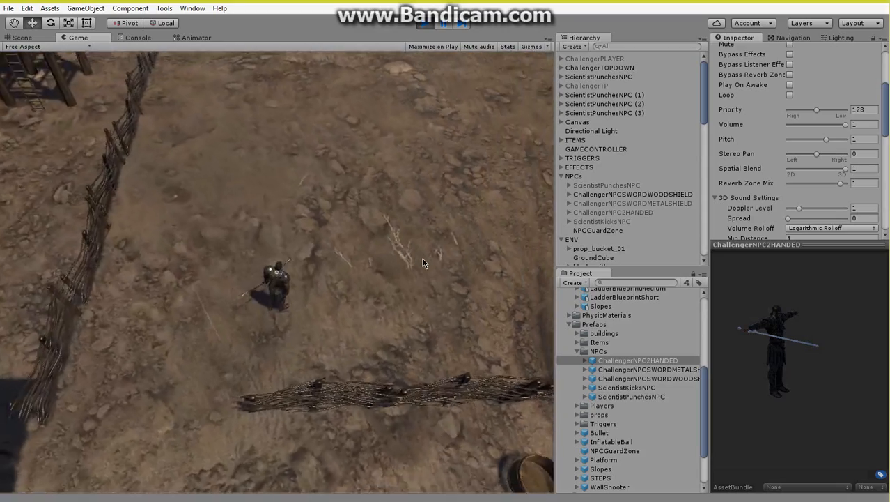
Step: Draw the bow and shoot arrows at the shield NPC and the scientist NPCs as they approach
key(e)
right_click(376, 109)
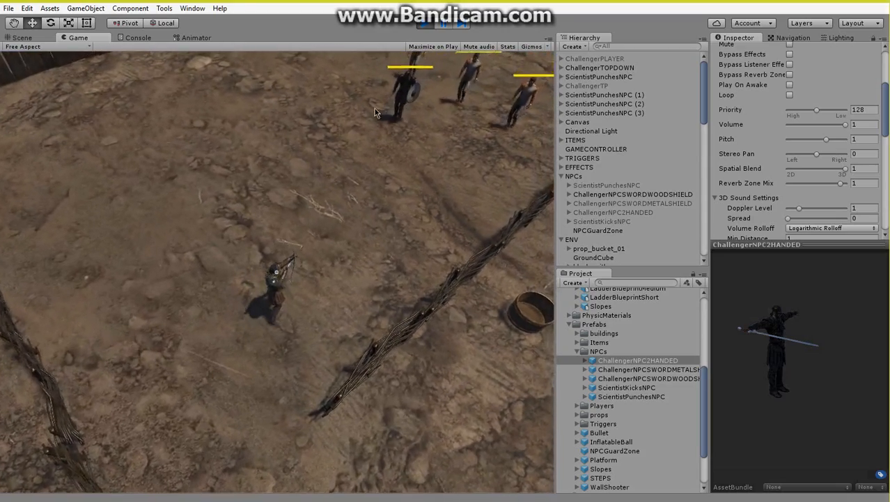
click(376, 115)
click(370, 128)
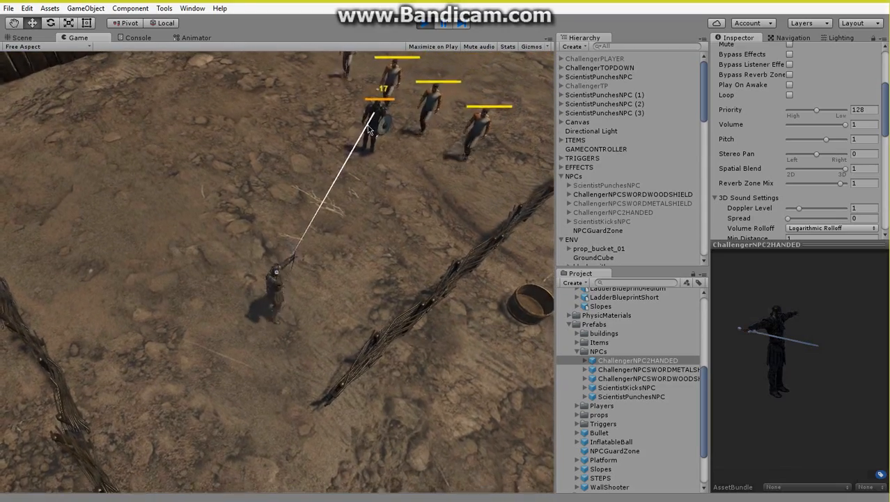
click(366, 124)
click(427, 175)
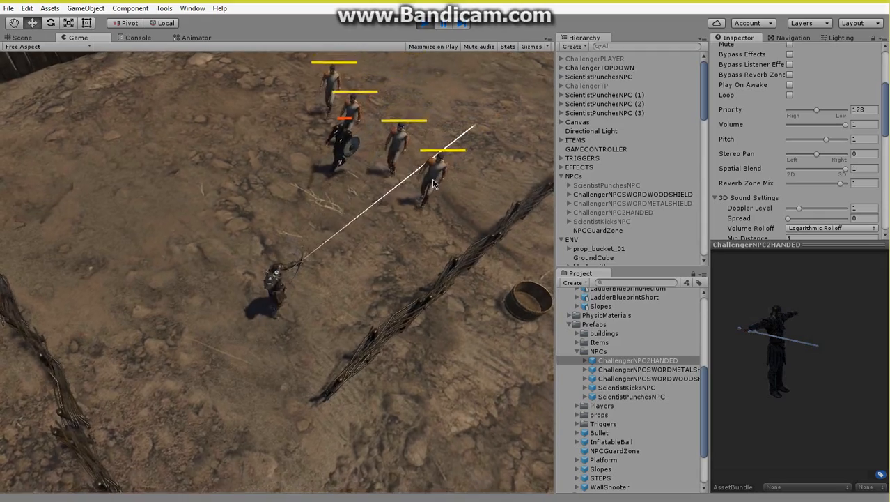
click(414, 192)
click(409, 198)
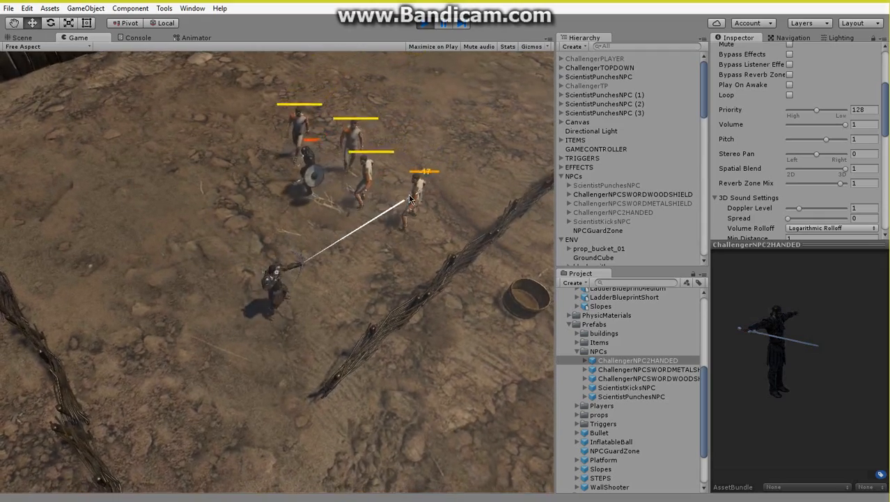
click(423, 202)
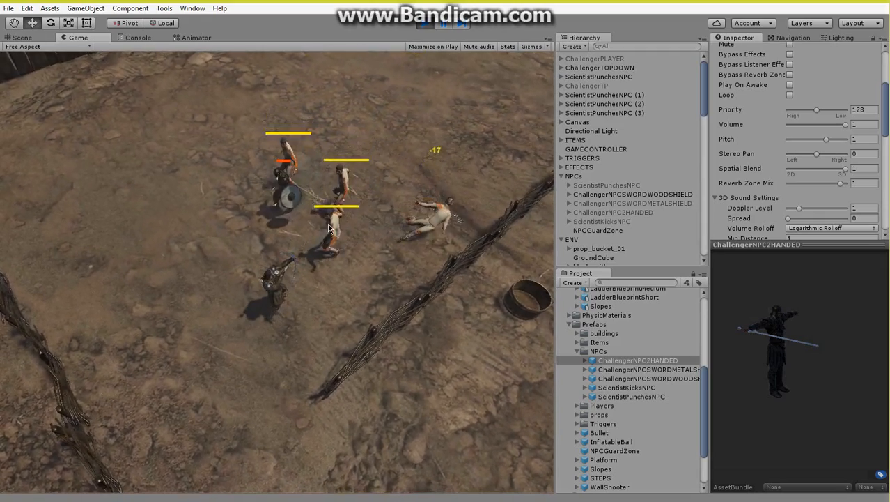
Step: Run the player away from the attacking NPCs toward the corner of the wooden palisade
key(w)
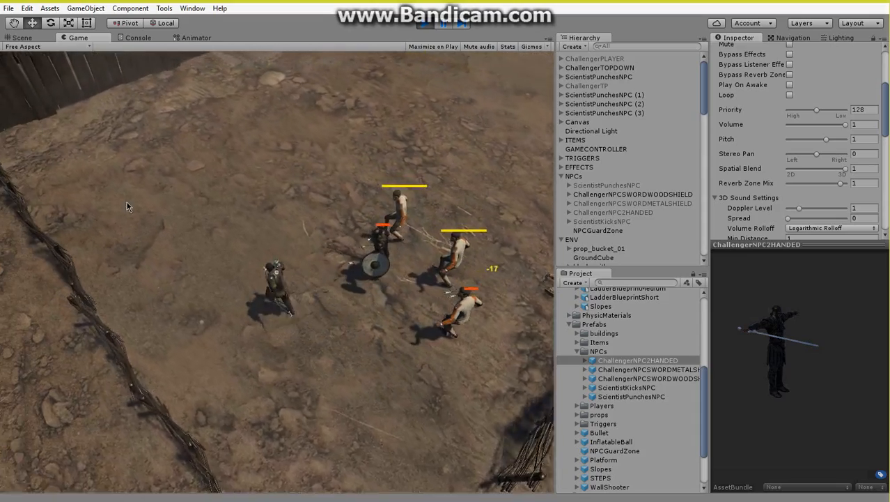
key(w)
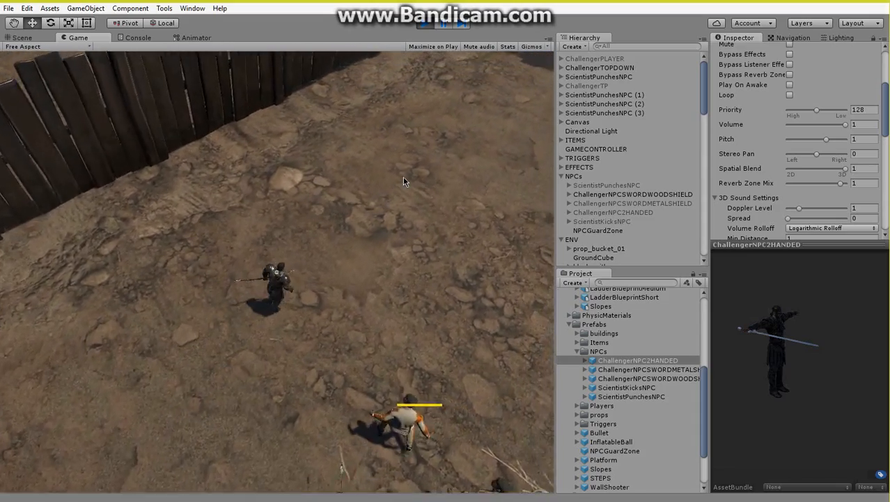
key(w)
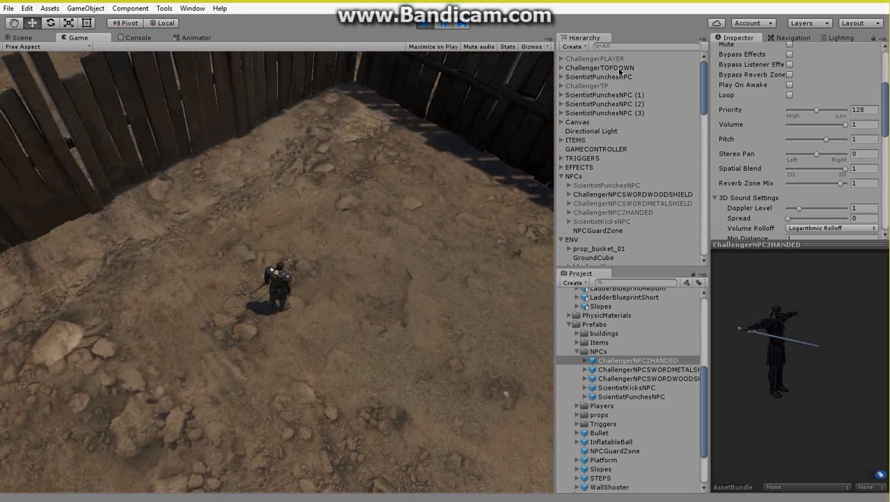
Step: Pause the playtest, set the top-down Challenger's Bow Shoot Speed to 4, and resume playing
click(442, 24)
click(633, 69)
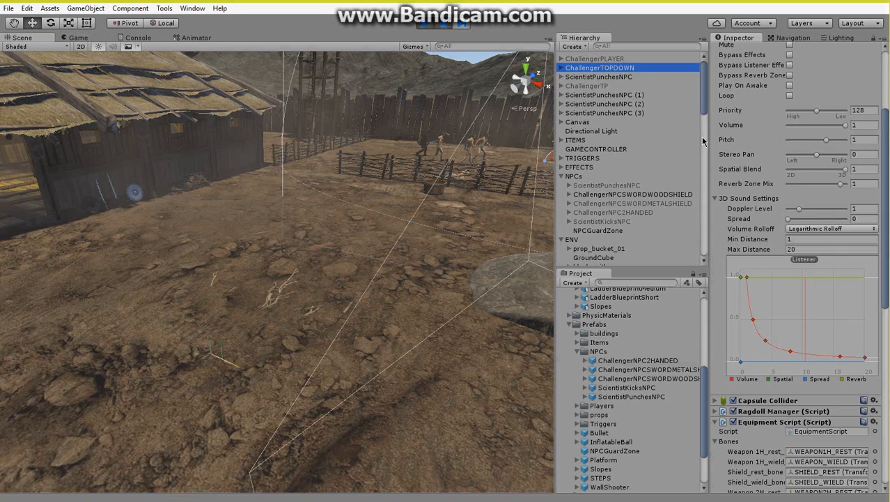
scroll(757, 96, up, 5)
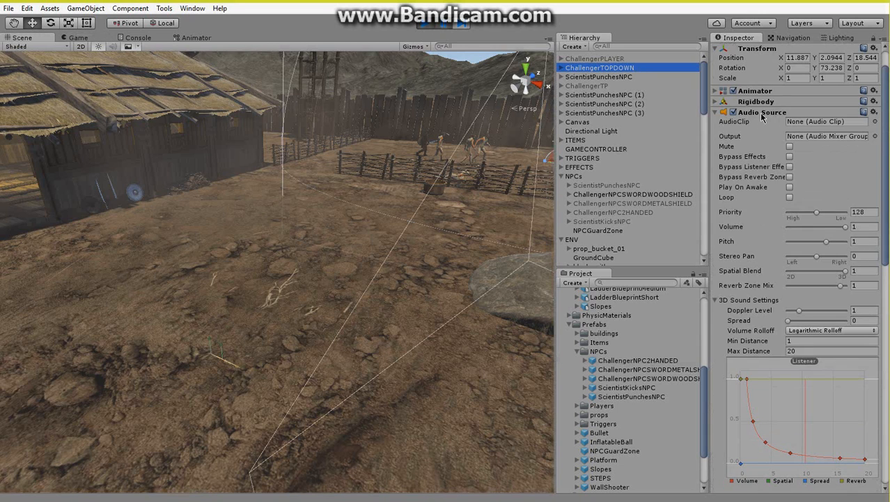
click(765, 112)
click(769, 144)
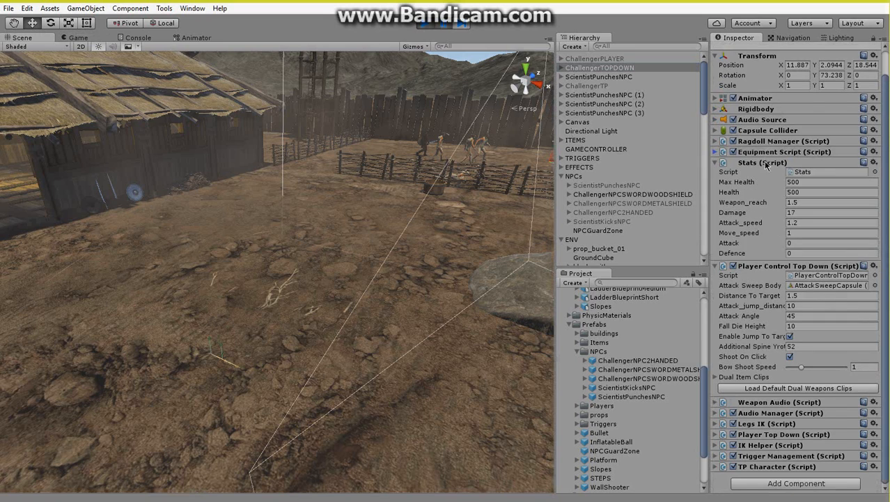
click(767, 165)
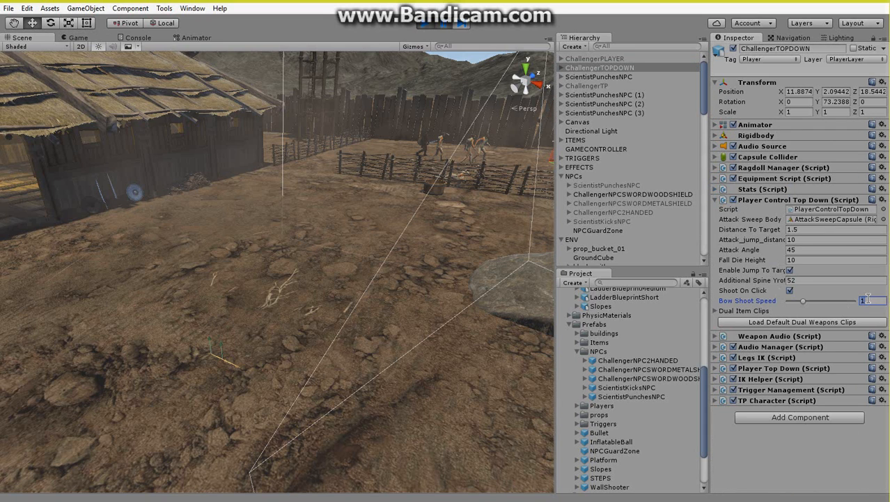
click(446, 26)
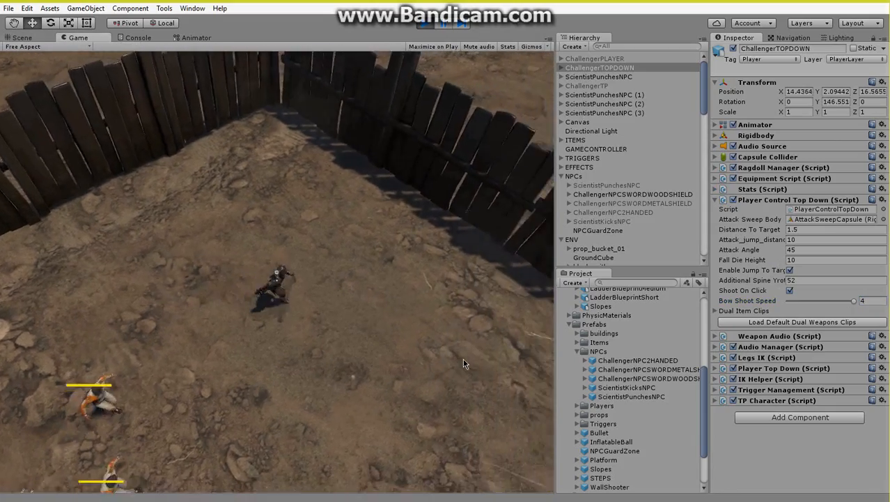
Step: Move the player along the palisade and shoot rapid arrows at the pursuing shield NPC and scientist NPCs until all are down
key(a)
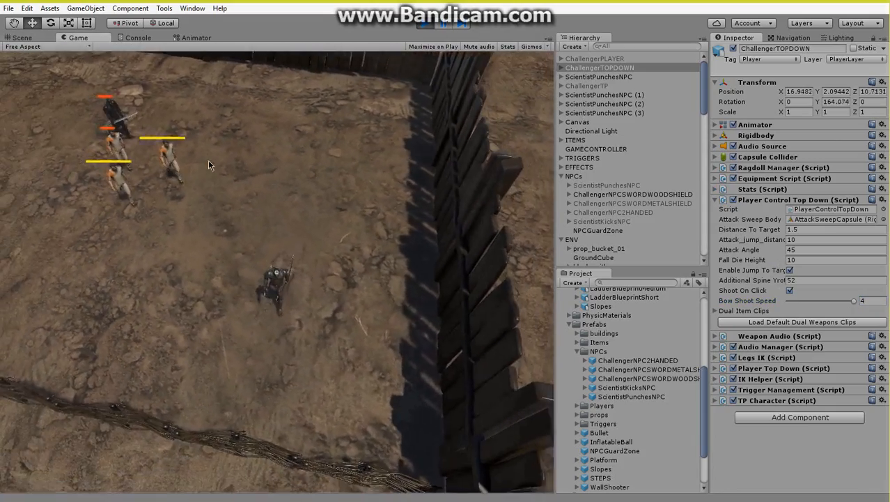
click(207, 168)
click(199, 168)
click(192, 164)
click(188, 163)
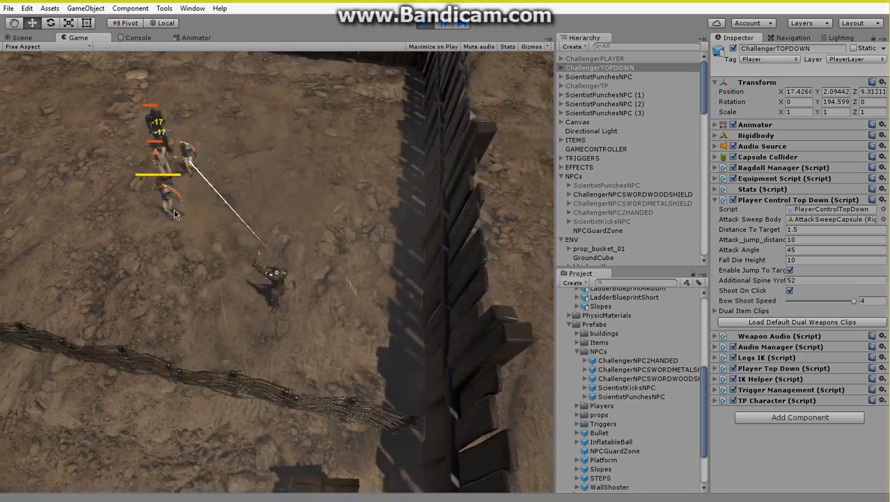
key(s)
click(182, 204)
click(184, 191)
click(186, 181)
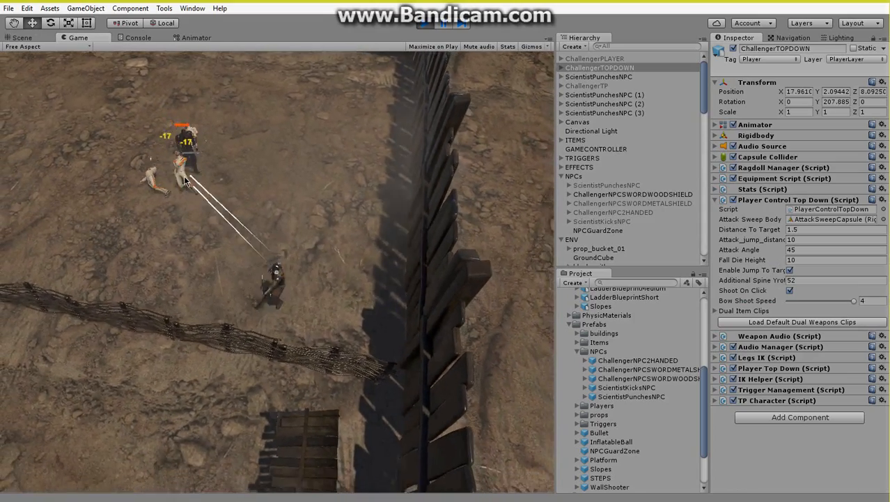
click(190, 159)
click(191, 154)
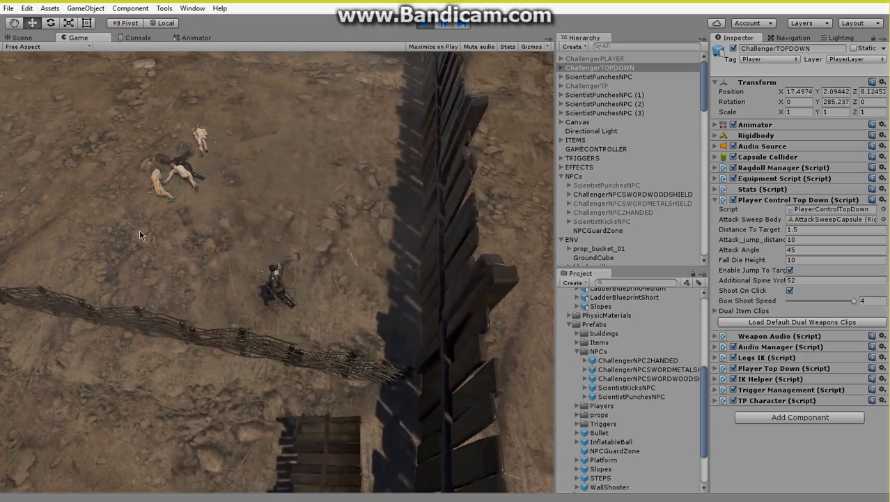
Step: Run the player past the fallen NPCs toward the opening in the woven fence and stop the playtest
key(w)
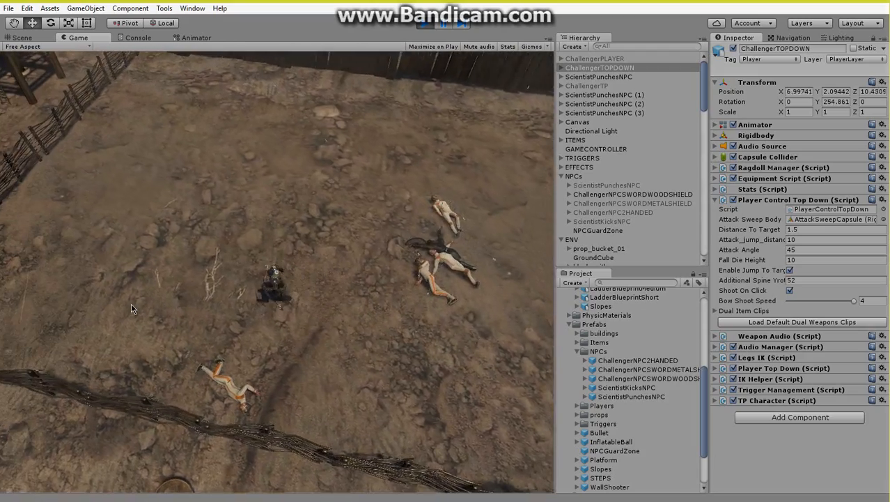
key(w)
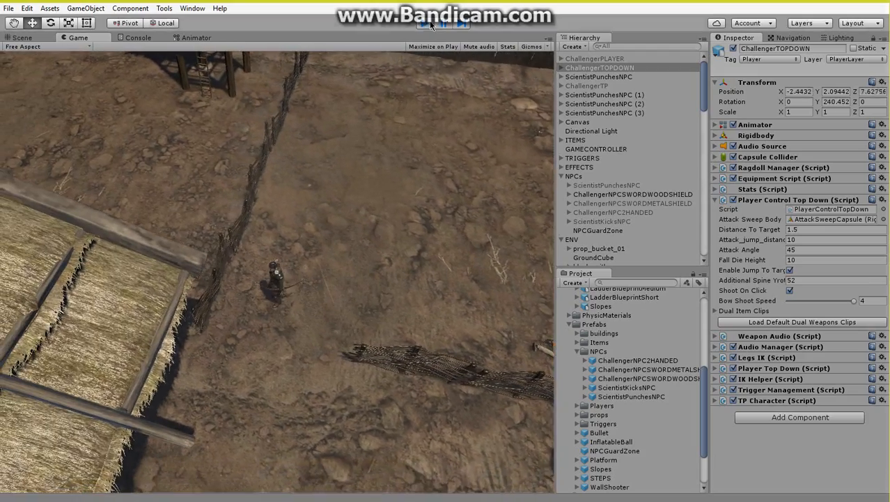
click(427, 23)
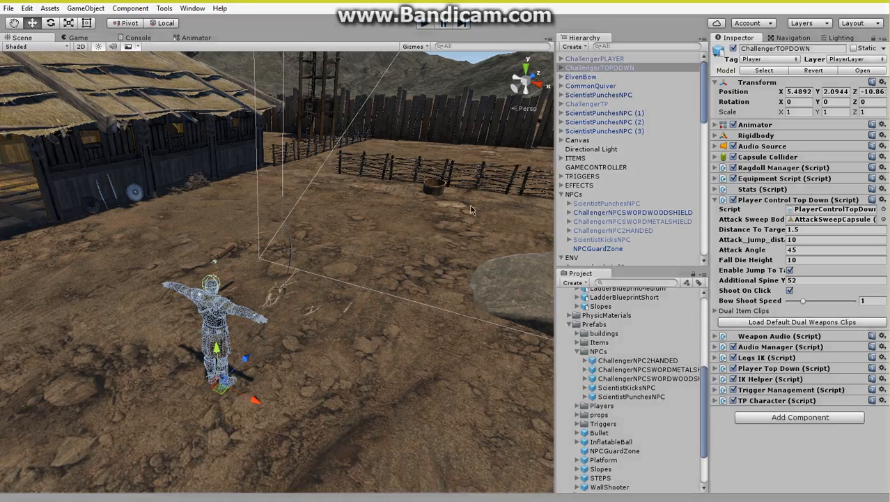
Step: Move the four active top-level ScientistPunchesNPC objects into the NPCs group
click(596, 131)
shift+click(597, 114)
ctrl+click(596, 95)
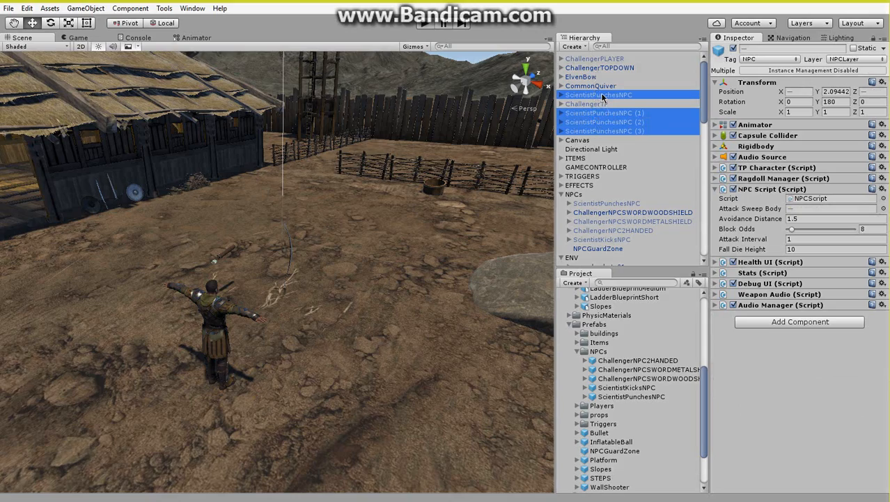
drag(592, 198, 593, 198)
Step: Duplicate the four scientist NPCs and place the copies in a row on the other side of the shield NPC
right_click(612, 226)
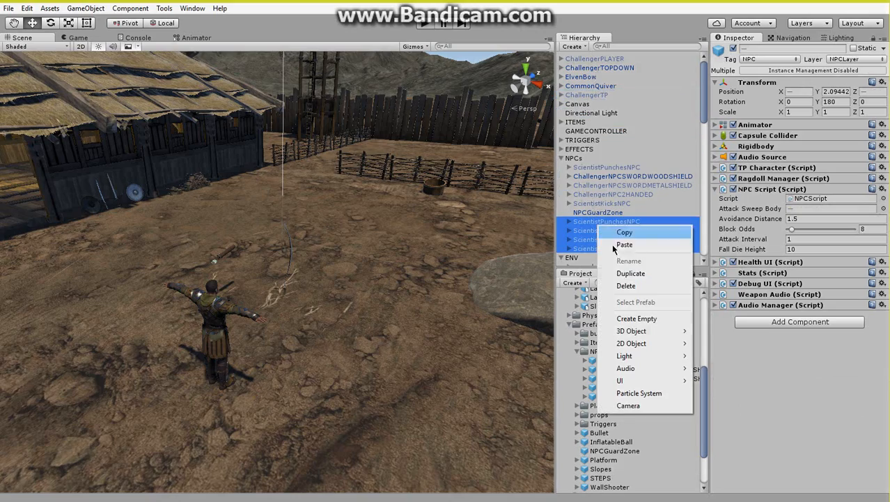
click(616, 274)
key(f)
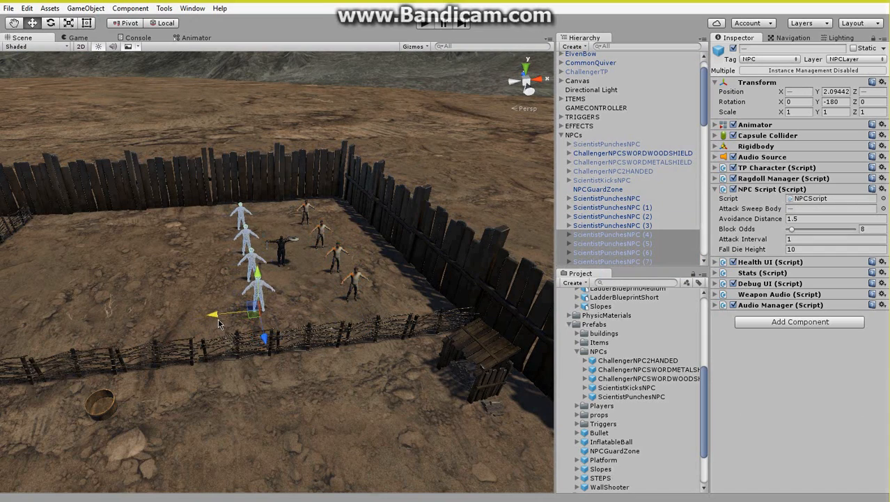
Step: Start a playtest and walk the player to the quiver and the Elven Bow, picking up both
click(428, 26)
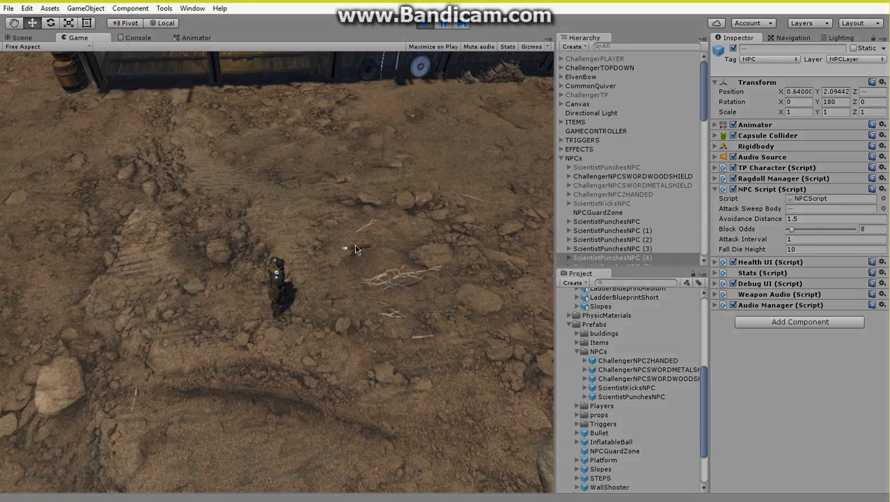
key(d)
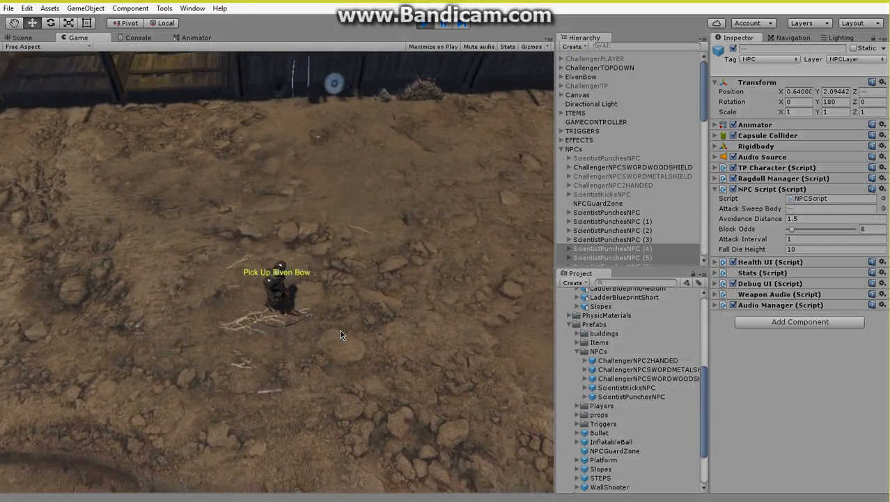
key(e)
Step: Set the top-down Challenger's Bow Shoot Speed to 4 during the playtest and return control to the game
click(607, 69)
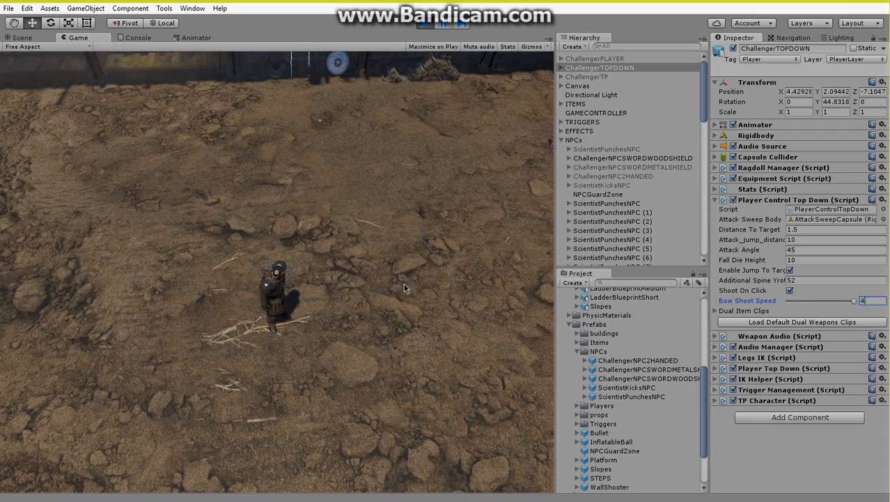
click(410, 266)
Step: Walk the player across the yard and around the end of the woven fence toward the NPCs
key(w)
key(d)
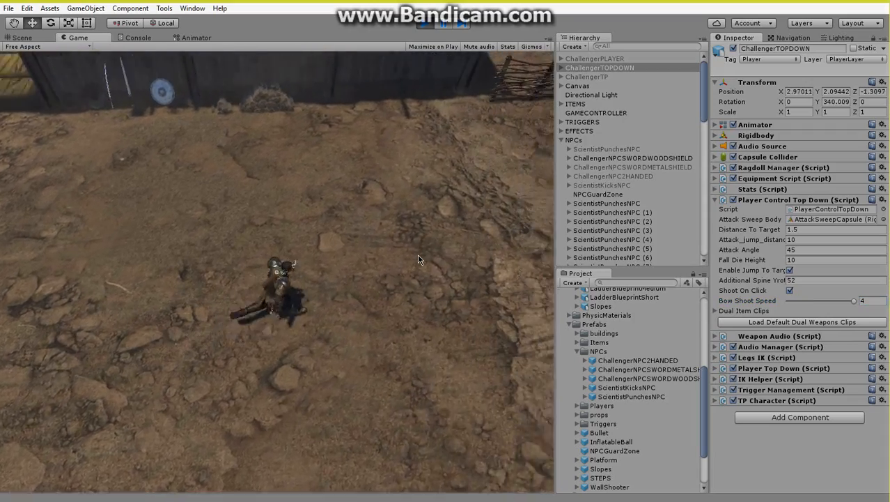
key(w)
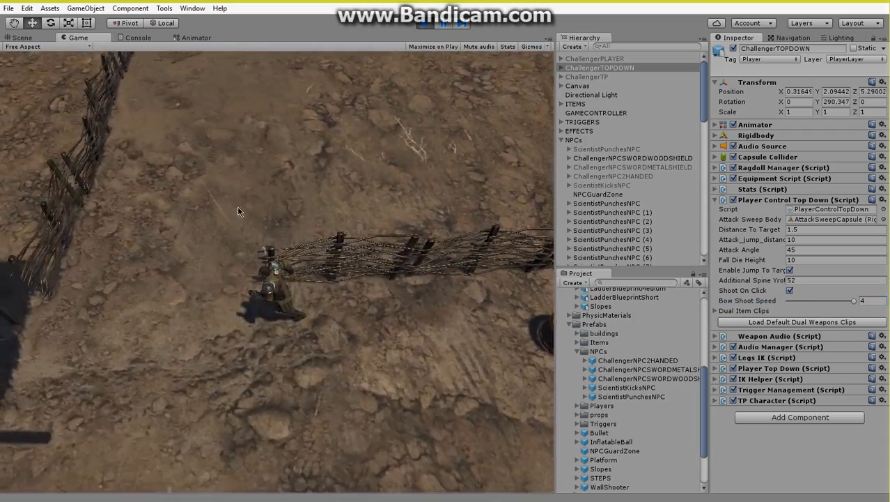
key(w)
key(d)
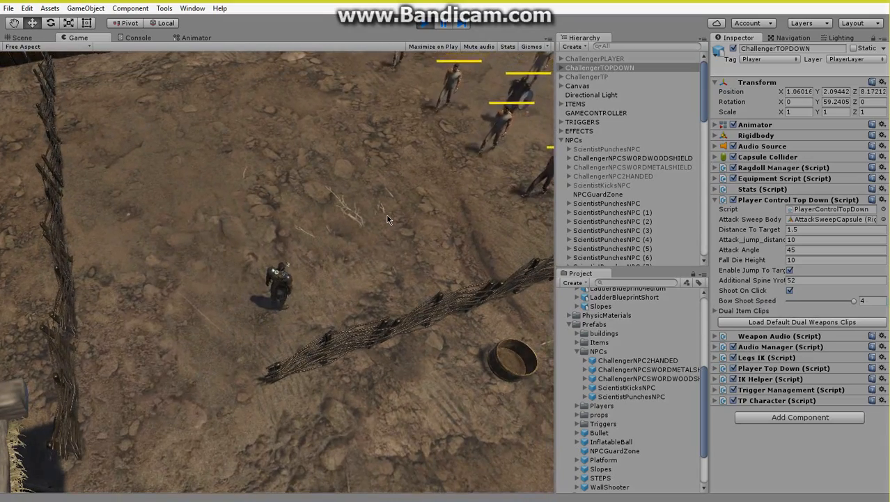
Step: Shoot arrows at the approaching scientist NPCs and the shield NPC from beside the woven fence
click(415, 182)
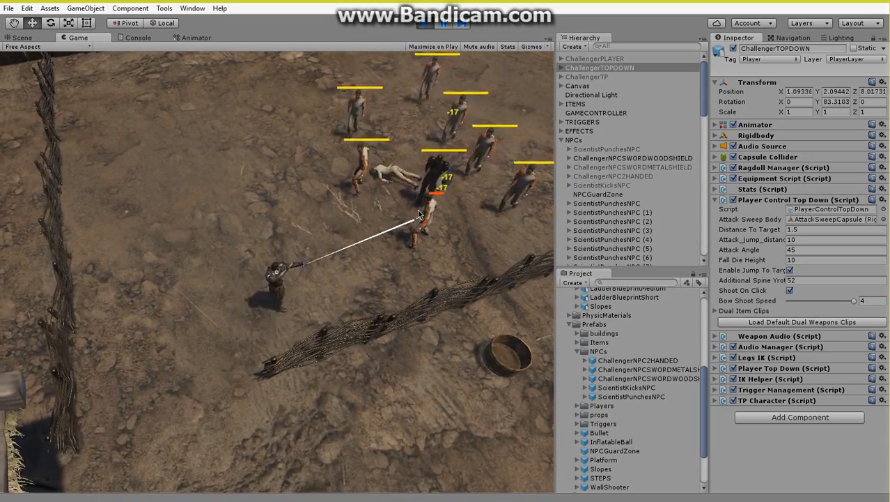
click(352, 188)
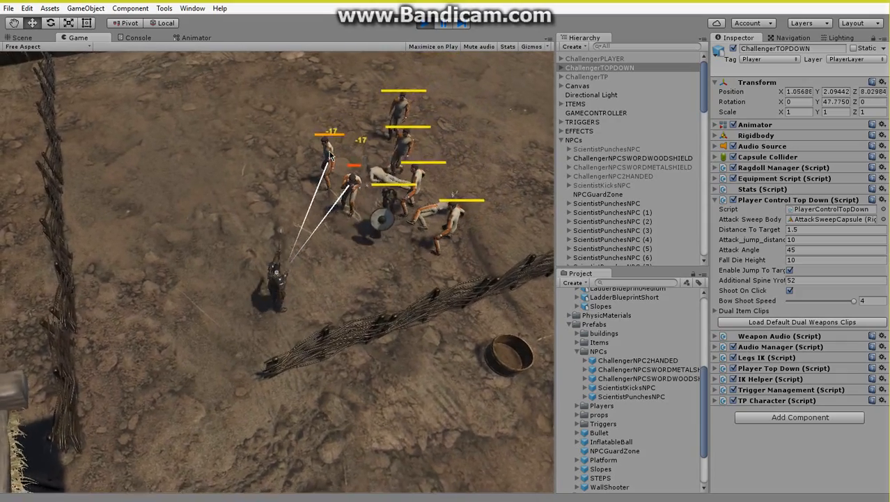
click(326, 159)
click(353, 182)
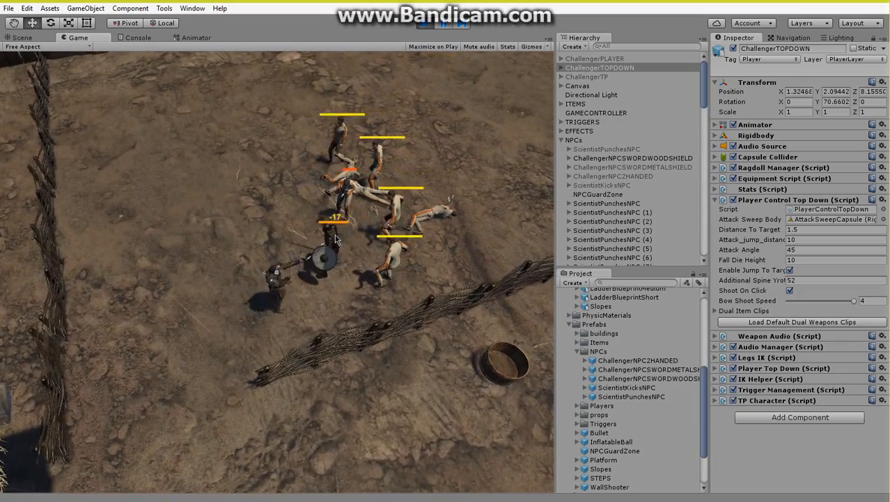
click(362, 284)
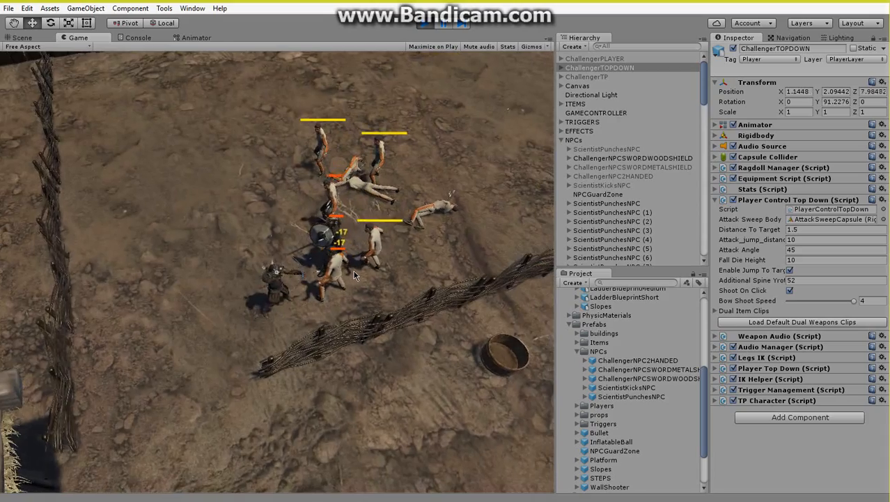
click(386, 262)
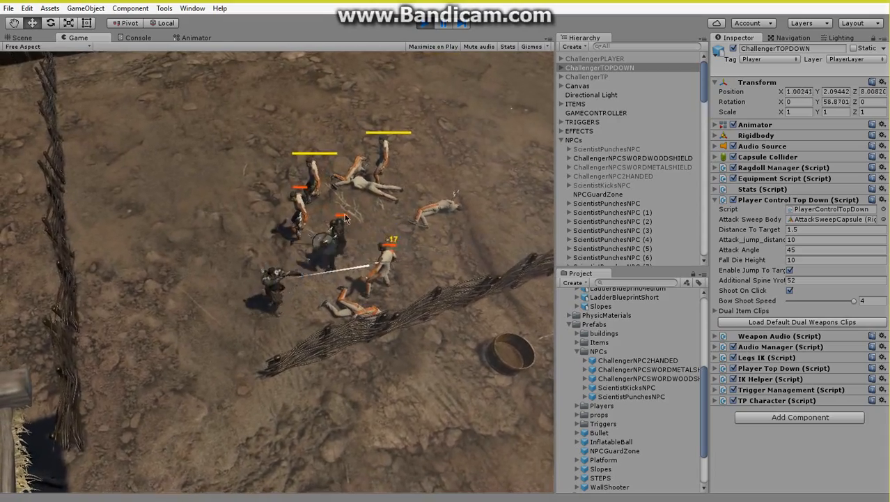
click(320, 200)
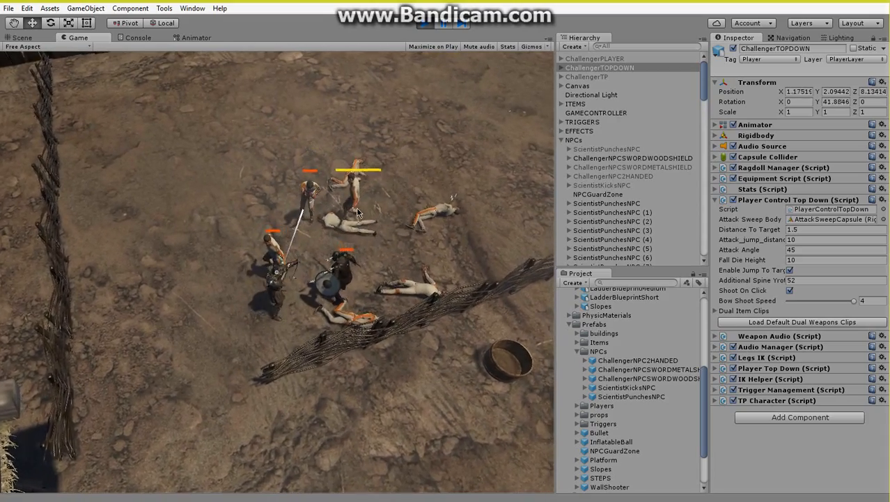
click(321, 201)
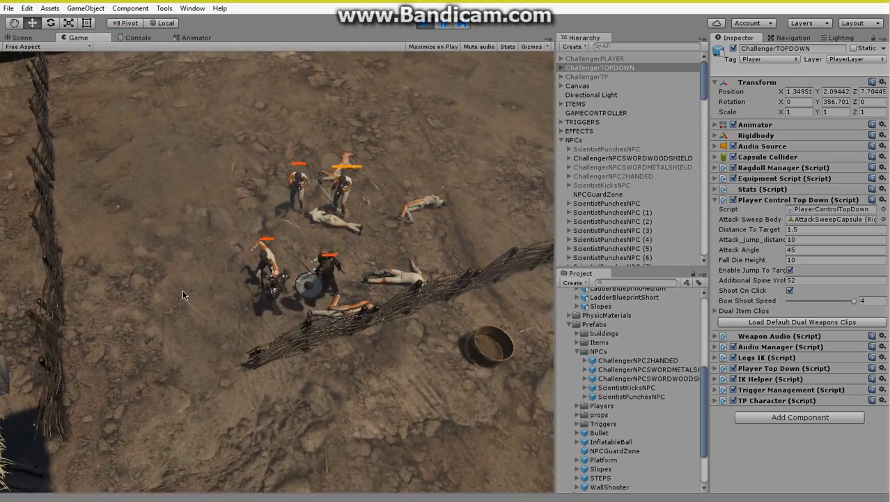
Step: Dodge the player out of the melee beside the woven fence and shoot the nearest pursuing scientist NPC
key(a)
key(space)
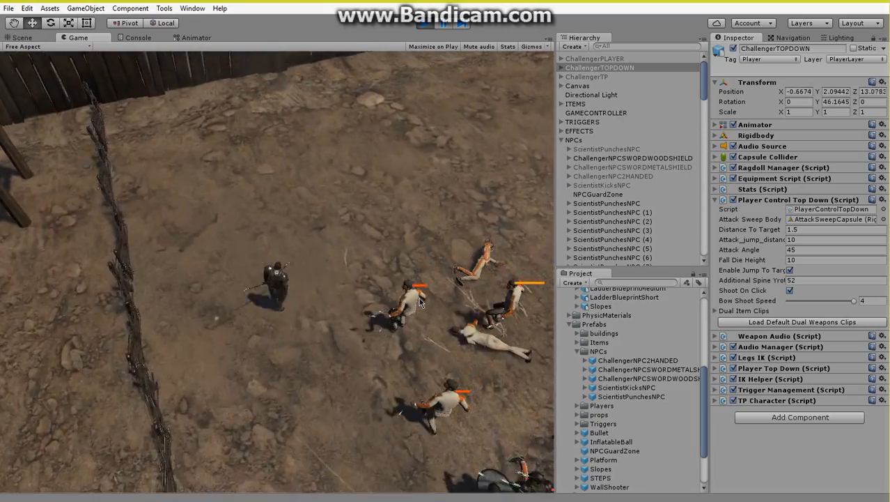
click(382, 288)
key(a)
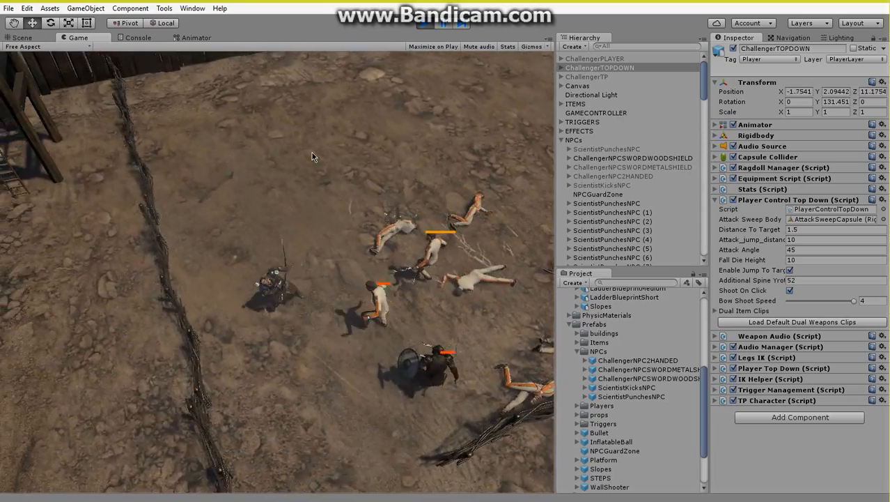
Step: Run the player away from the remaining NPCs and along the wooden palisade toward its corner
key(w)
key(w)
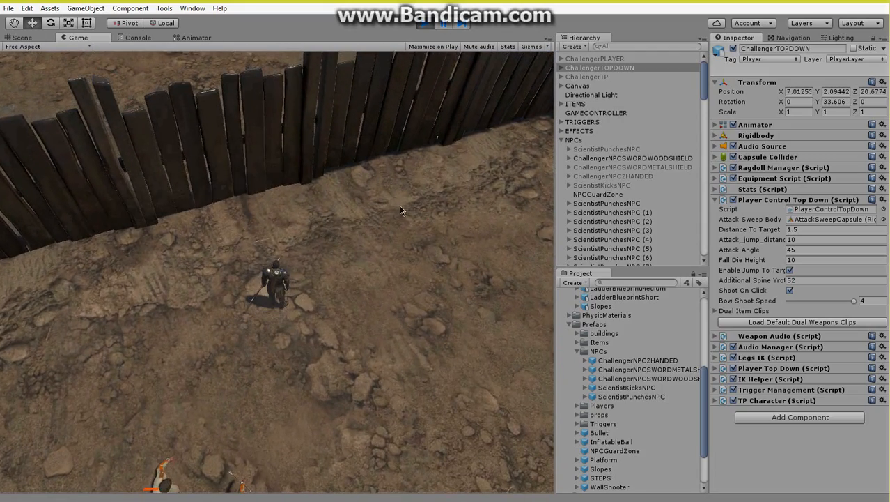
key(d)
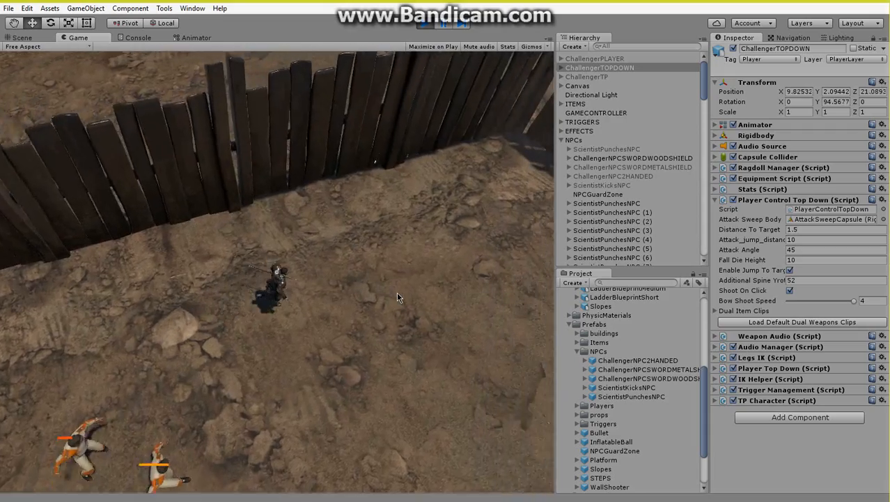
Step: Shoot arrows at the scientist NPCs chasing the player near the palisade corner, then back away from the shield NPC
click(146, 405)
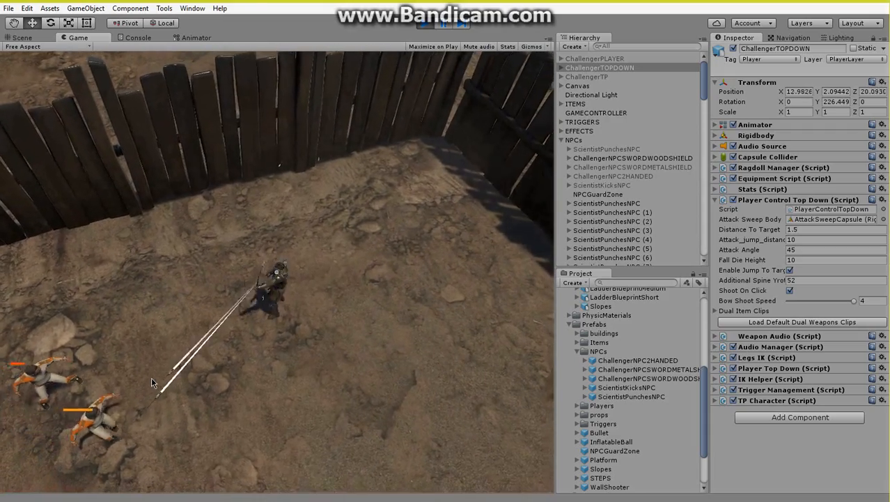
click(133, 382)
click(133, 387)
click(133, 382)
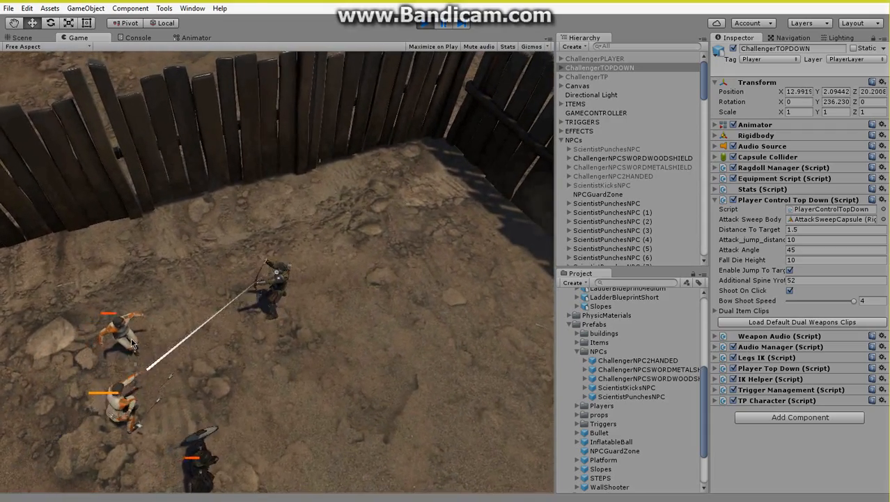
click(131, 338)
click(133, 328)
click(430, 396)
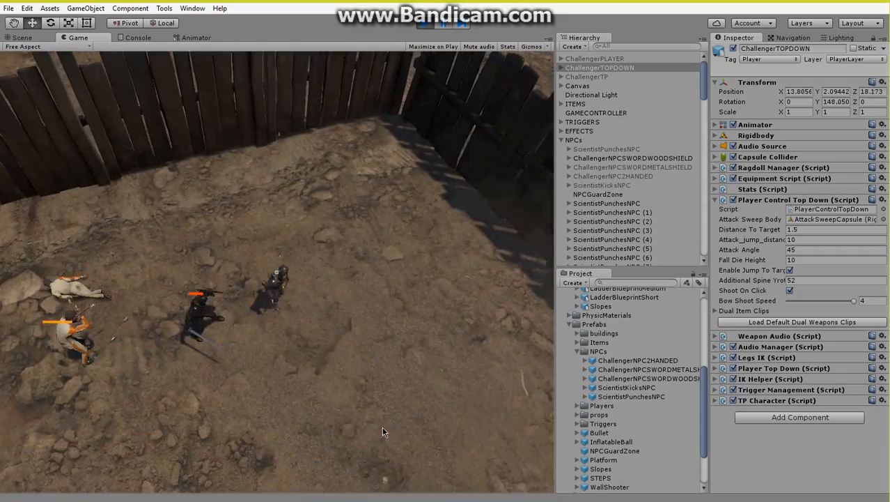
Step: Run the player away from the palisade back to the woven fence and shoot the remaining scientist NPC and the shield NPC
mouse_move(382, 426)
mouse_down()
mouse_move(292, 438)
mouse_move(197, 419)
mouse_move(146, 429)
mouse_move(190, 424)
mouse_move(195, 411)
mouse_up()
click(261, 124)
click(258, 128)
click(258, 129)
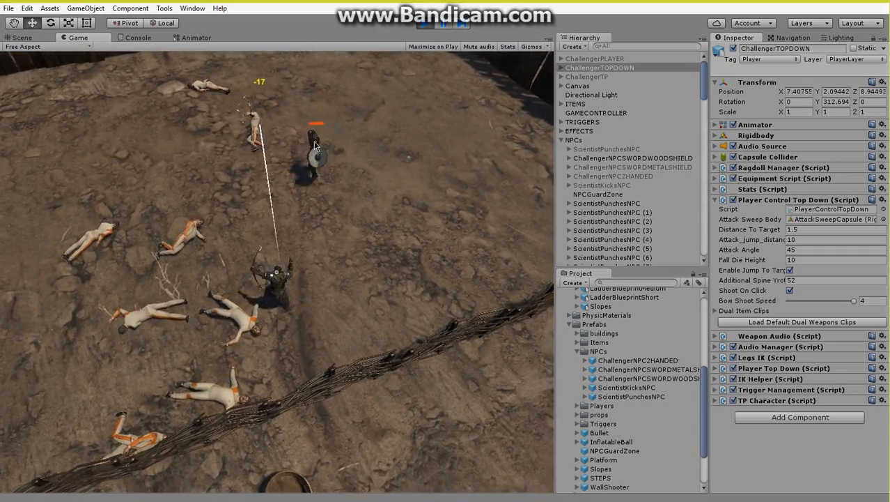
click(315, 145)
click(316, 144)
click(321, 147)
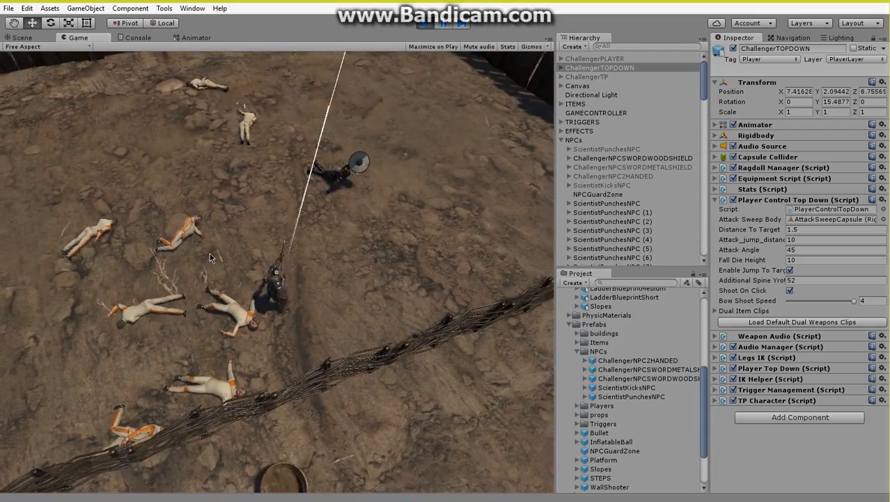
Step: Run the player around among the fallen NPCs beside the woven fence, and stop the playtest
mouse_move(210, 255)
mouse_down()
mouse_move(171, 249)
mouse_move(223, 310)
mouse_move(253, 309)
mouse_move(346, 263)
mouse_move(303, 329)
mouse_move(337, 316)
mouse_up()
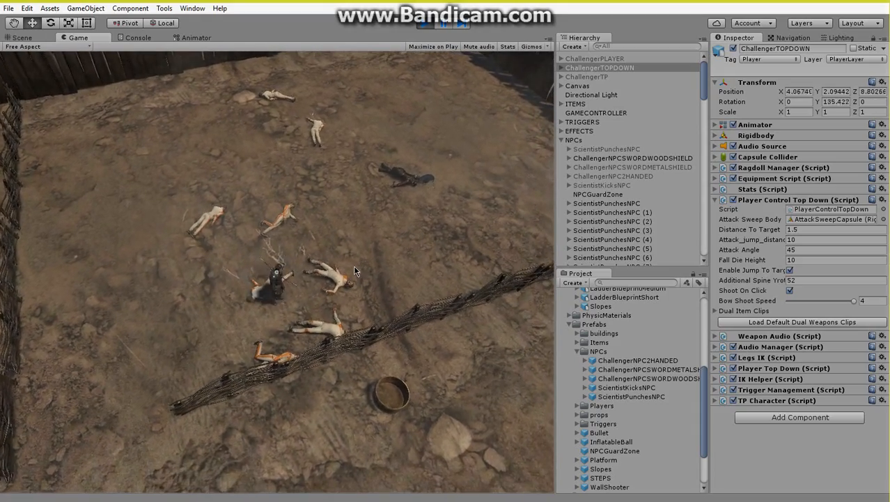
drag(353, 265, 324, 289)
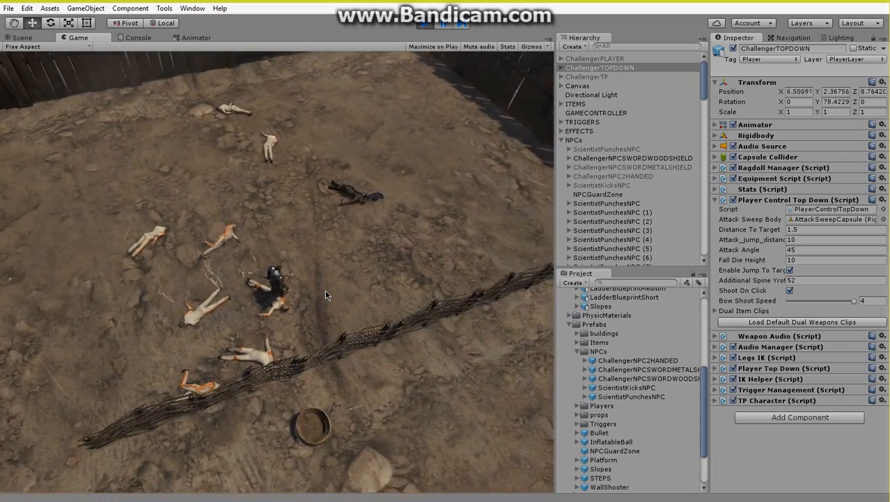
key(ctrl+p)
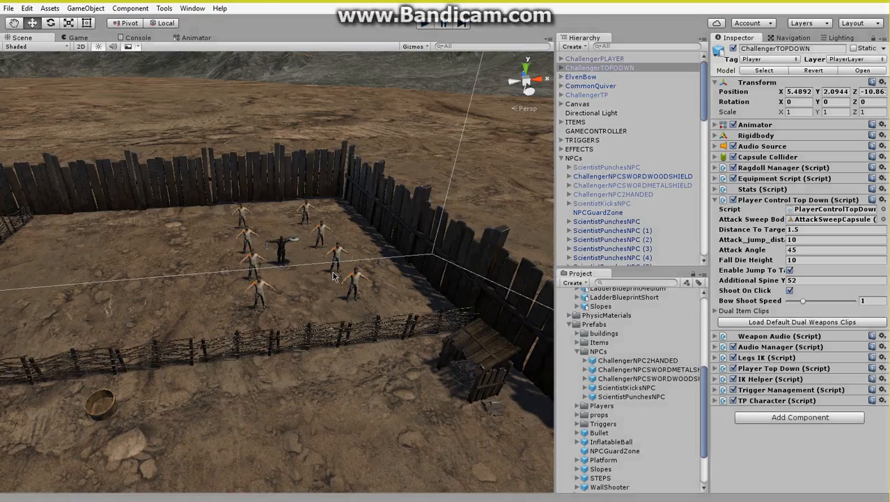
Step: Collapse the NPCs and ENV groups in the scene hierarchy and clear the object selection
scroll(335, 276, down, 1)
right_drag(345, 308, 242, 289)
key(s)
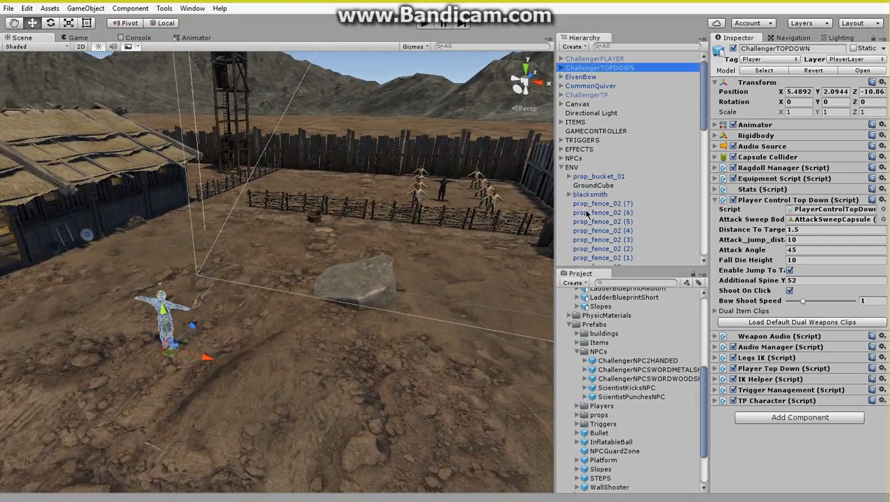
click(579, 216)
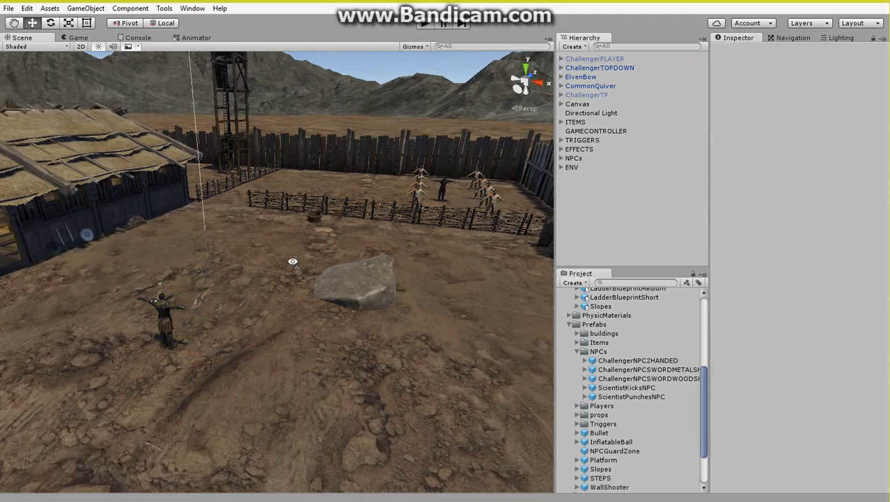
mouse_move(259, 265)
right_down()
mouse_move(271, 259)
mouse_move(266, 265)
right_up()
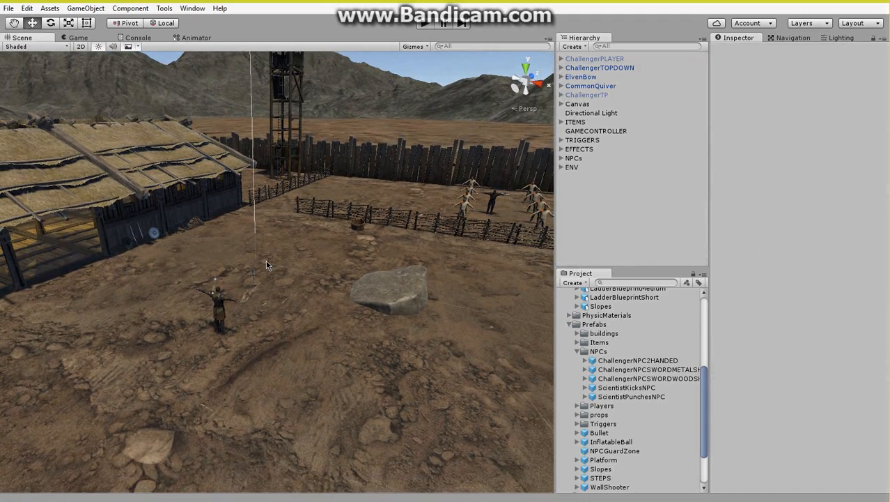